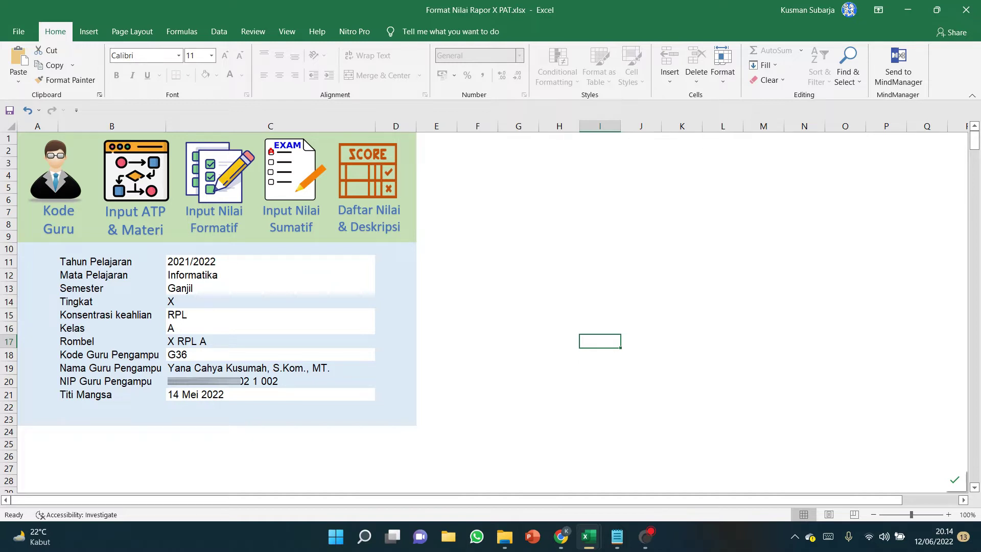
Review the fillable identity fields from Tahun Pelajaran down to Titi Mangsa.
{"action": "left_click_drag", "start_coordinate": [270, 262], "coordinate": [271, 289]}
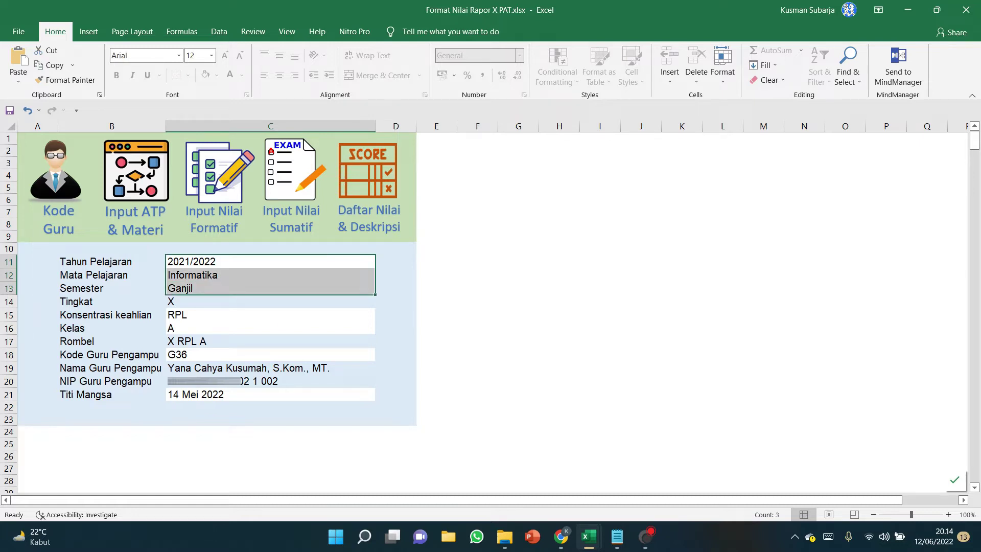
{"action": "key", "text": "Down"}
{"action": "key", "text": "Down"}
{"action": "key", "text": "Down"}
{"action": "key", "text": "Down"}
{"action": "key", "text": "Down"}
{"action": "key", "text": "Down"}
{"action": "key", "text": "Down"}
{"action": "left_click", "coordinate": [271, 394]}
Try to edit the Tingkat value in the identity form.
{"action": "left_click", "coordinate": [327, 302]}
{"action": "left_click", "coordinate": [381, 302]}
{"action": "left_click", "coordinate": [381, 302]}
{"action": "left_click", "coordinate": [381, 302]}
{"action": "left_click", "coordinate": [327, 322]}
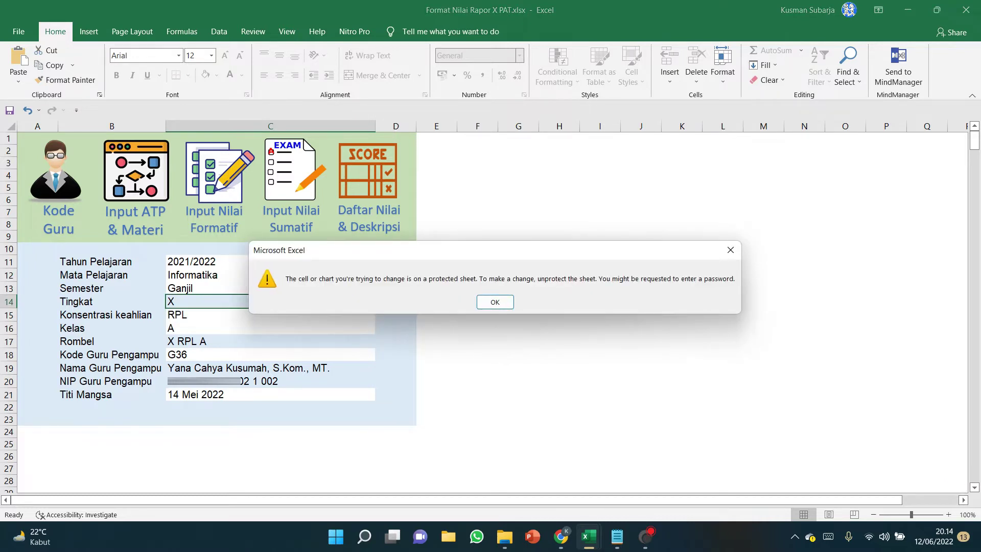
{"action": "left_click", "coordinate": [497, 302]}
{"action": "left_click", "coordinate": [516, 301]}
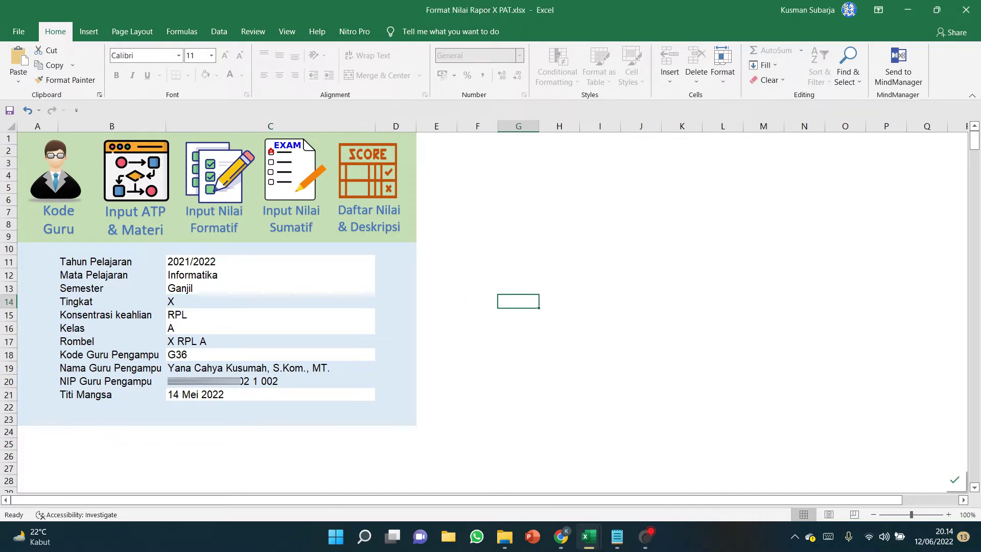
Set Mata Pelajaran to Dasar-dasar Teknik Elektronika and Semester to Genap.
{"action": "left_click", "coordinate": [270, 261]}
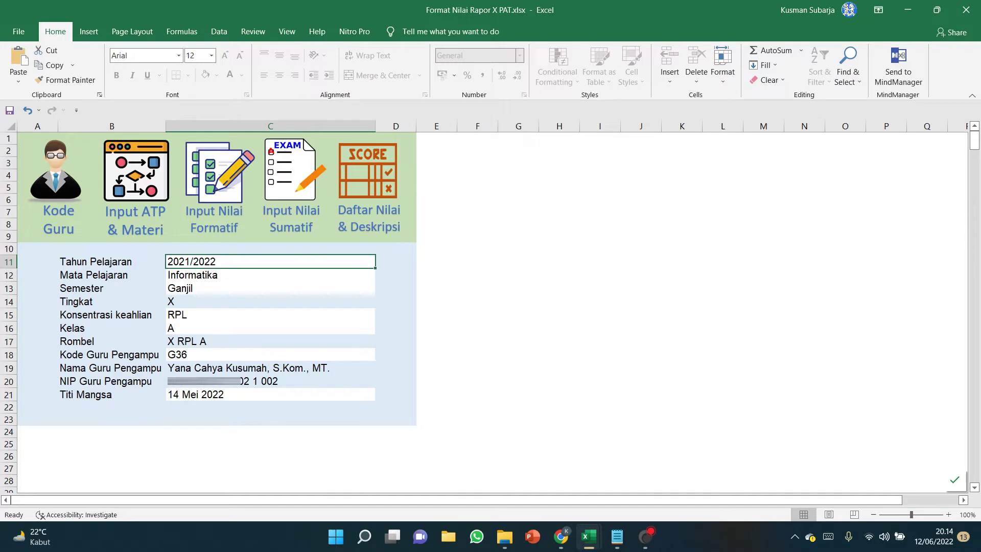
{"action": "left_click", "coordinate": [270, 275]}
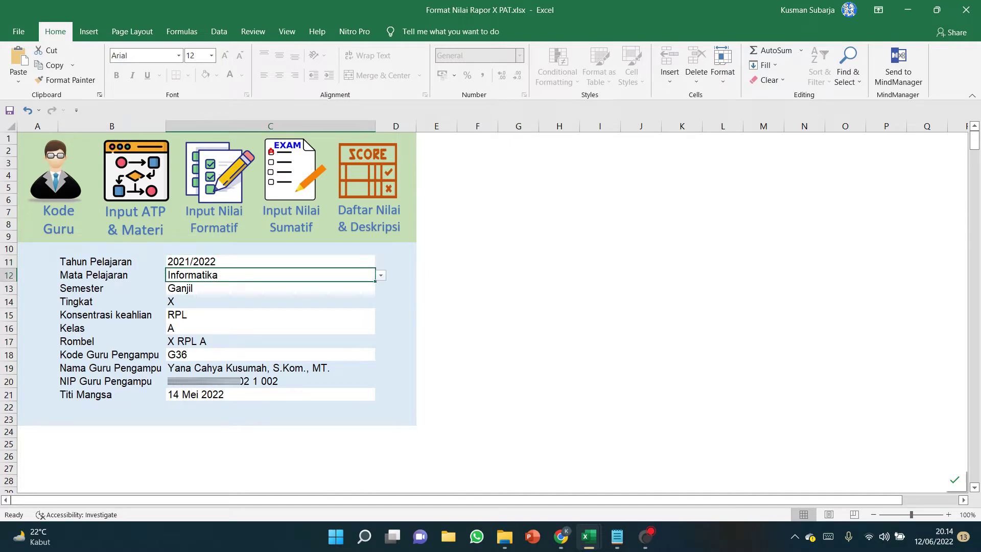
{"action": "left_click", "coordinate": [381, 275]}
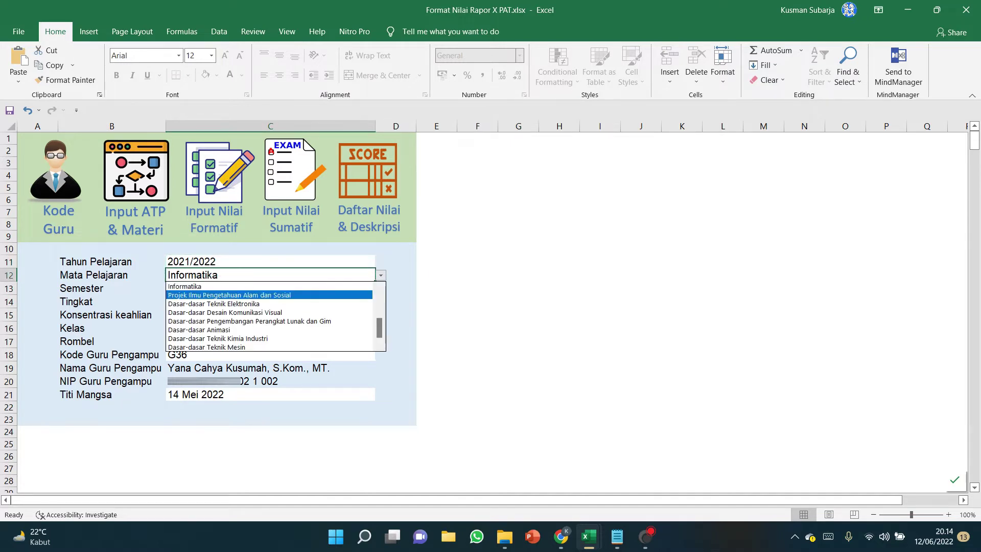
{"action": "left_click", "coordinate": [269, 303]}
{"action": "left_click", "coordinate": [270, 289]}
{"action": "left_click", "coordinate": [381, 289]}
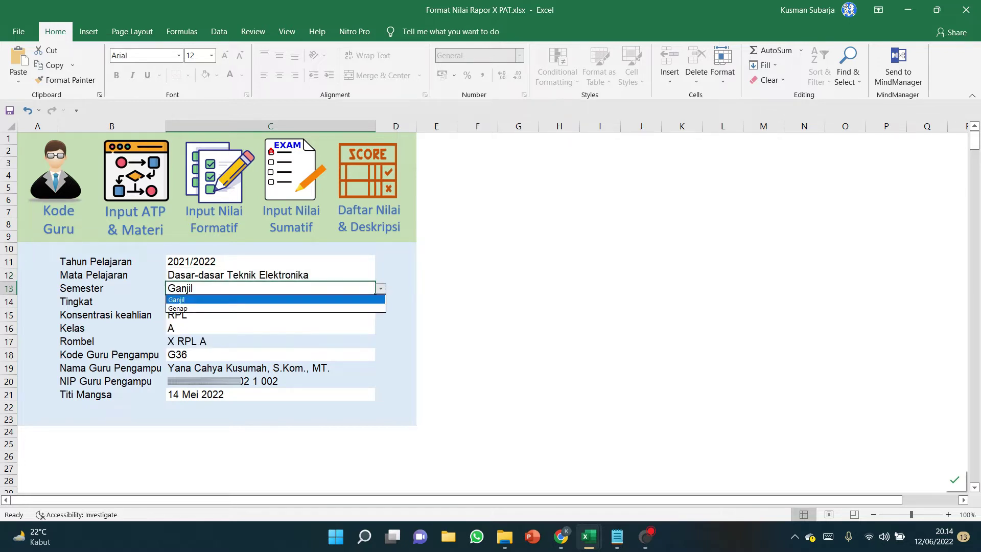
{"action": "left_click", "coordinate": [271, 308]}
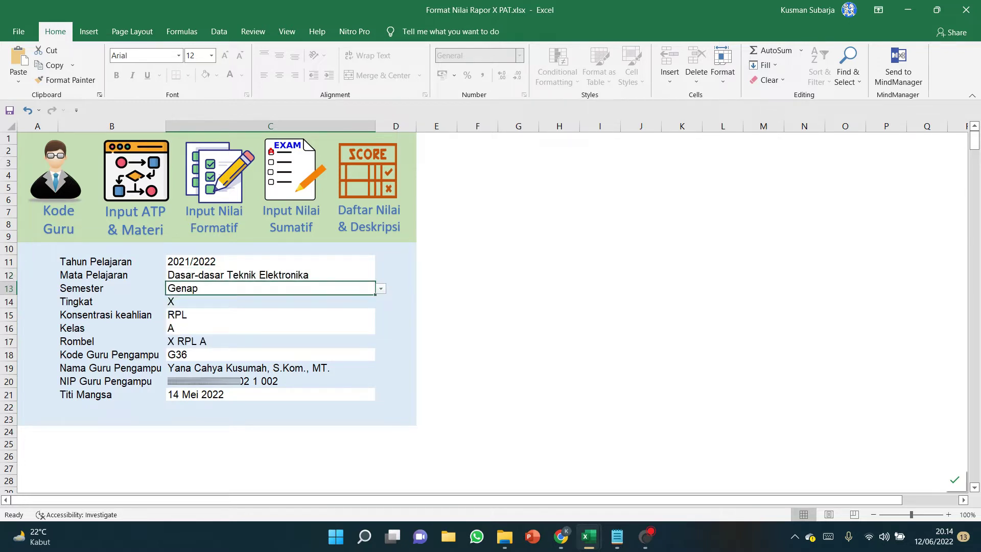
Set Konsentrasi keahlian to Mekatronika and choose A for Kelas.
{"action": "left_click", "coordinate": [270, 315]}
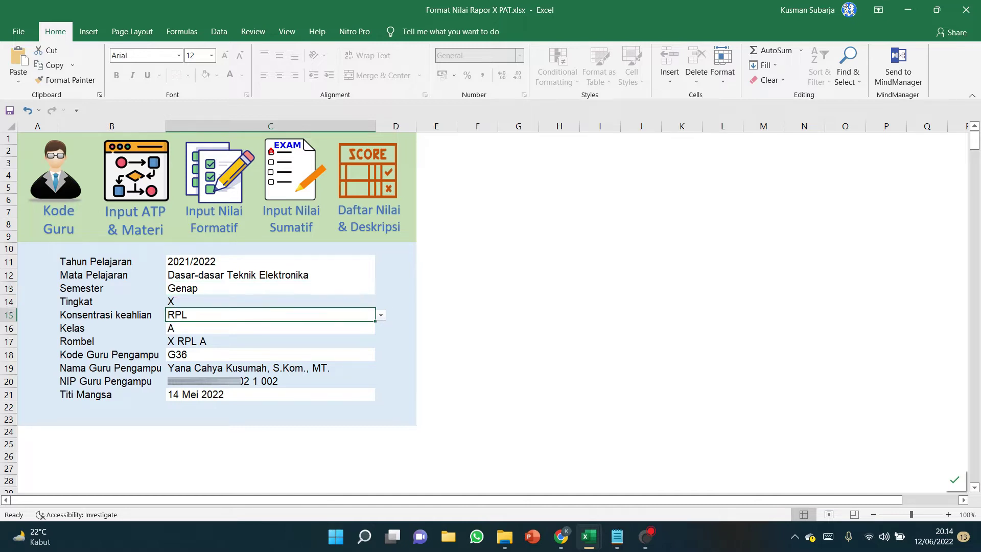
{"action": "left_click", "coordinate": [381, 315]}
{"action": "key", "text": "Up"}
{"action": "key", "text": "Up"}
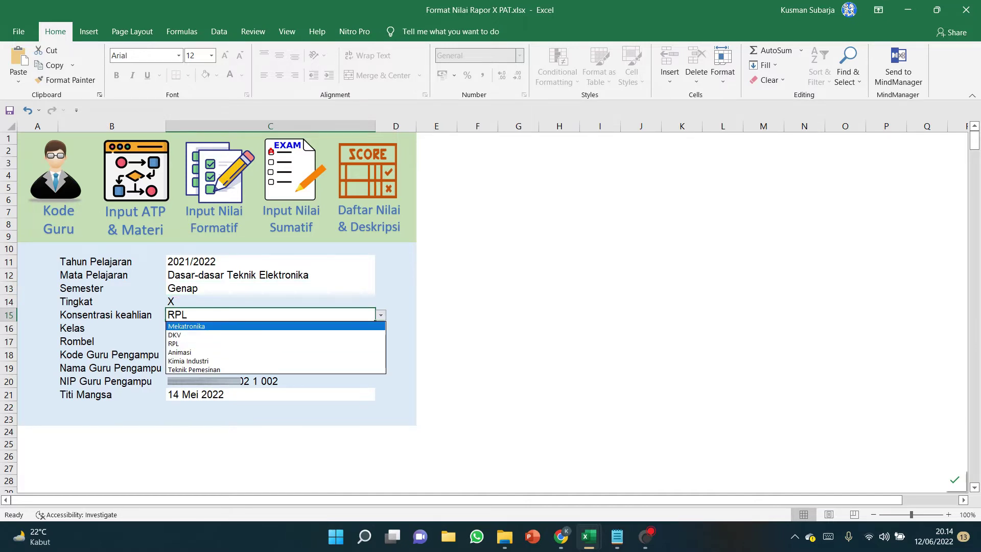
{"action": "key", "text": "Return"}
{"action": "left_click", "coordinate": [271, 328]}
{"action": "left_click", "coordinate": [381, 328]}
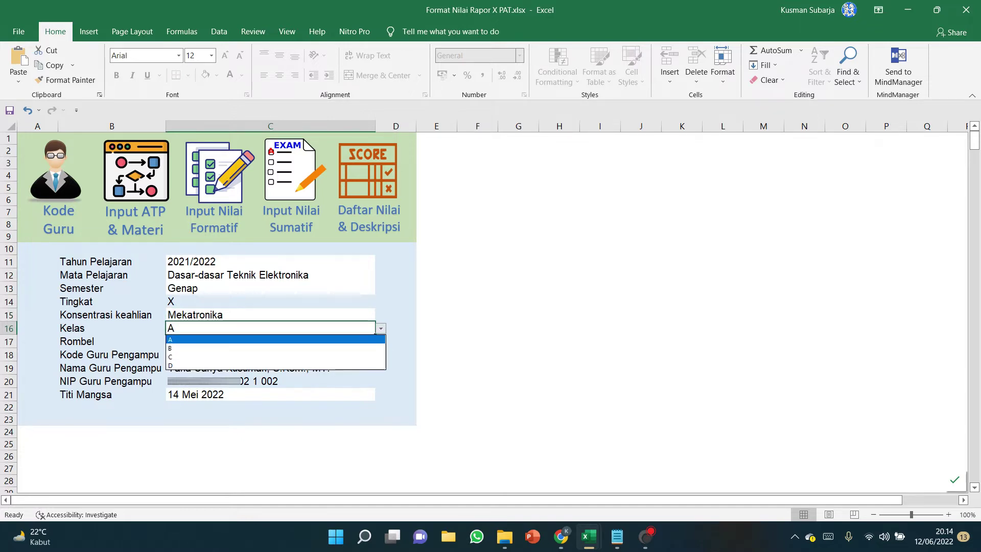
{"action": "key", "text": "Return"}
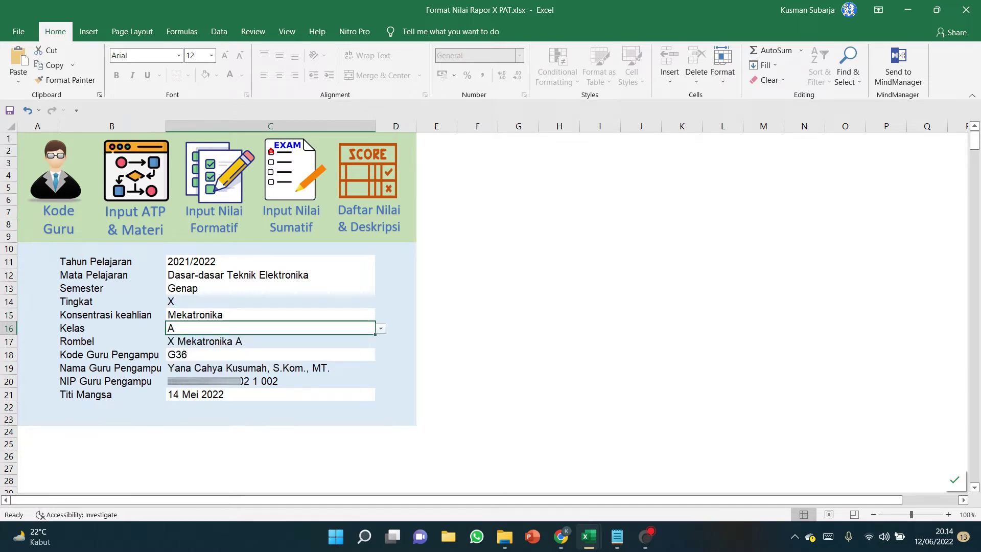
Look up the teacher's code in the Kode Guru list and set Kode Guru Pengampu to G39.
{"action": "left_click", "coordinate": [270, 355]}
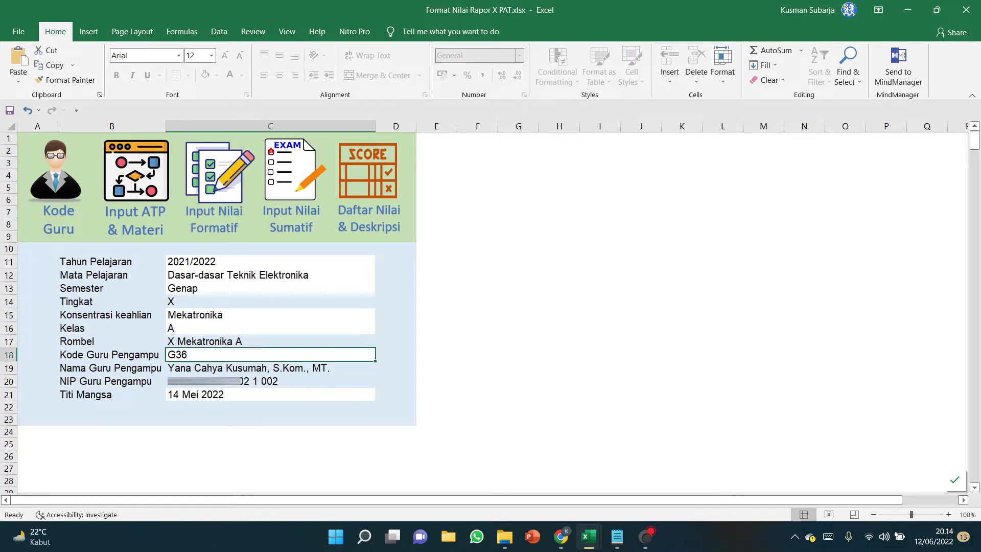
{"action": "left_click", "coordinate": [51, 200]}
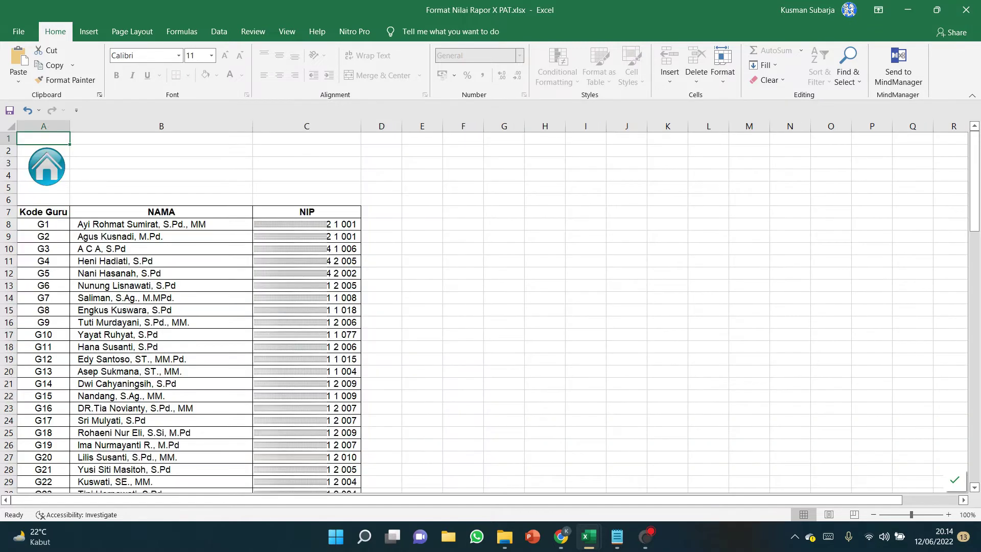
{"action": "scroll", "coordinate": [491, 312], "scroll_direction": "down", "scroll_amount": 4}
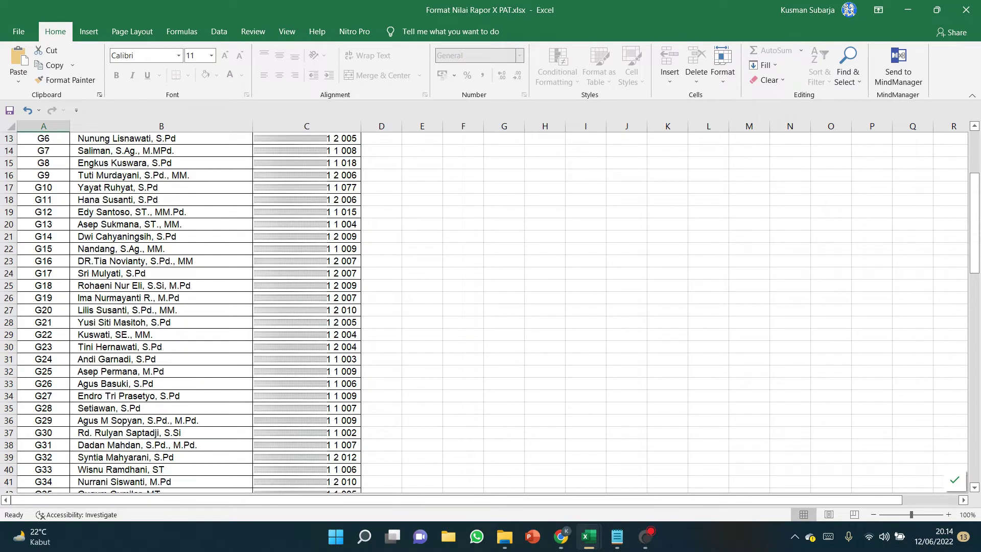
{"action": "scroll", "coordinate": [491, 312], "scroll_direction": "down", "scroll_amount": 3}
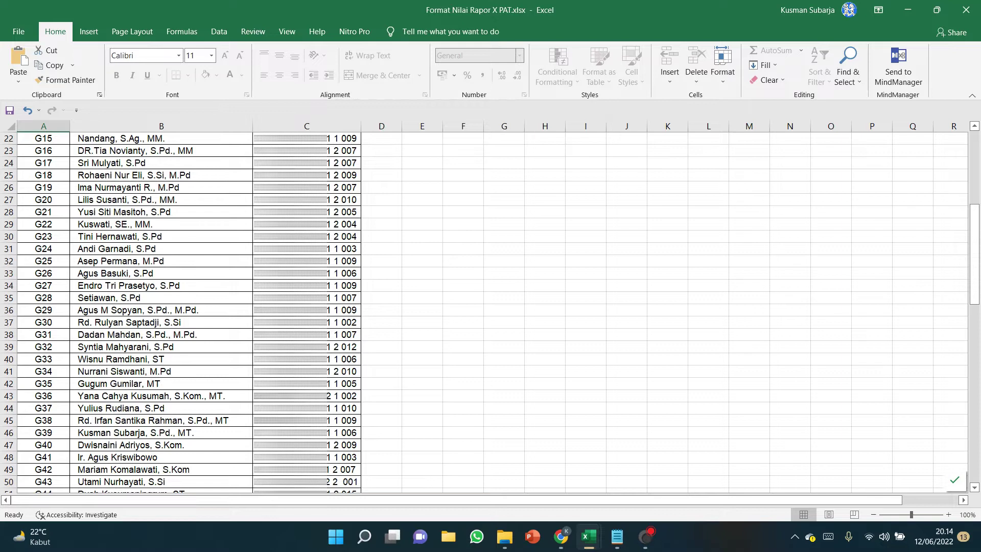
{"action": "scroll", "coordinate": [490, 312], "scroll_direction": "up", "scroll_amount": 7}
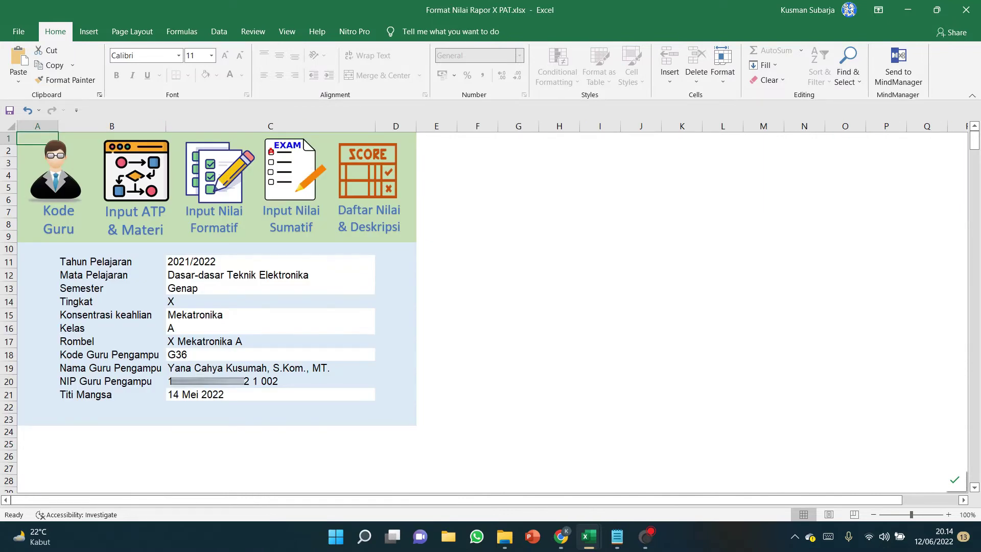
{"action": "left_click", "coordinate": [270, 355]}
{"action": "double_click", "coordinate": [270, 354]}
{"action": "key", "text": "BackSpace"}
{"action": "type", "text": "9"}
{"action": "key", "text": "Return"}
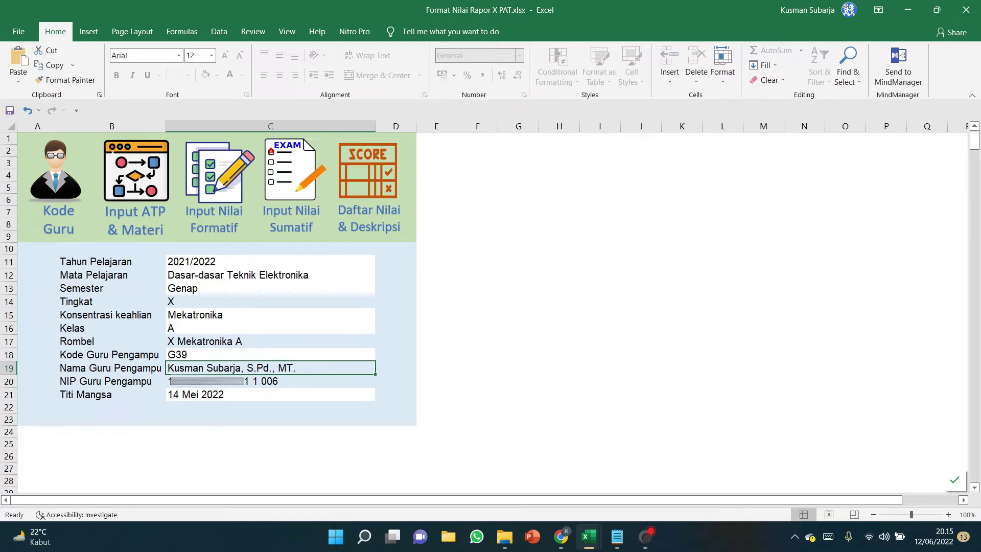
Set the Titi Mangsa date to 13 Mei 2022, entered as text.
{"action": "double_click", "coordinate": [228, 395]}
{"action": "left_click_drag", "start_coordinate": [228, 395], "coordinate": [168, 394]}
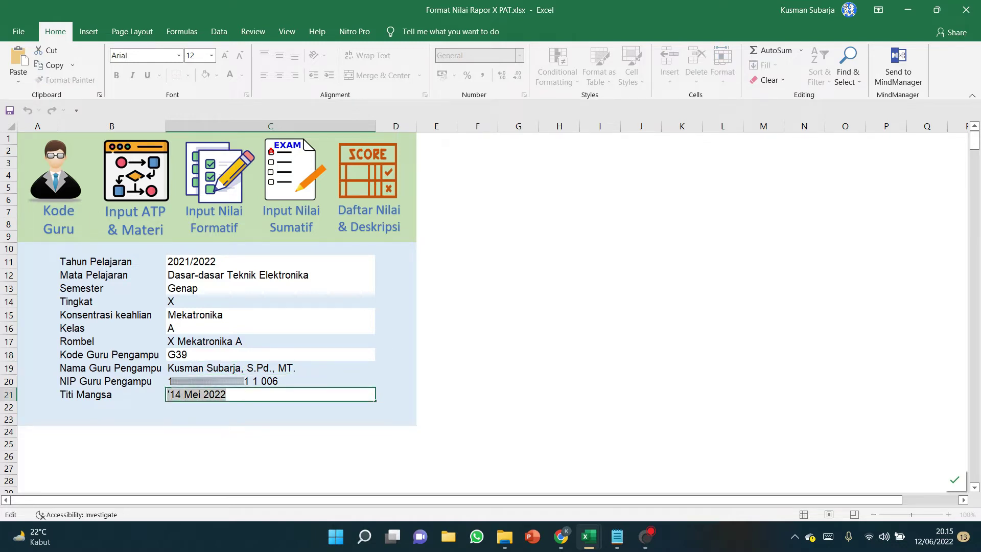
{"action": "key", "text": "BackSpace"}
{"action": "type", "text": "'"}
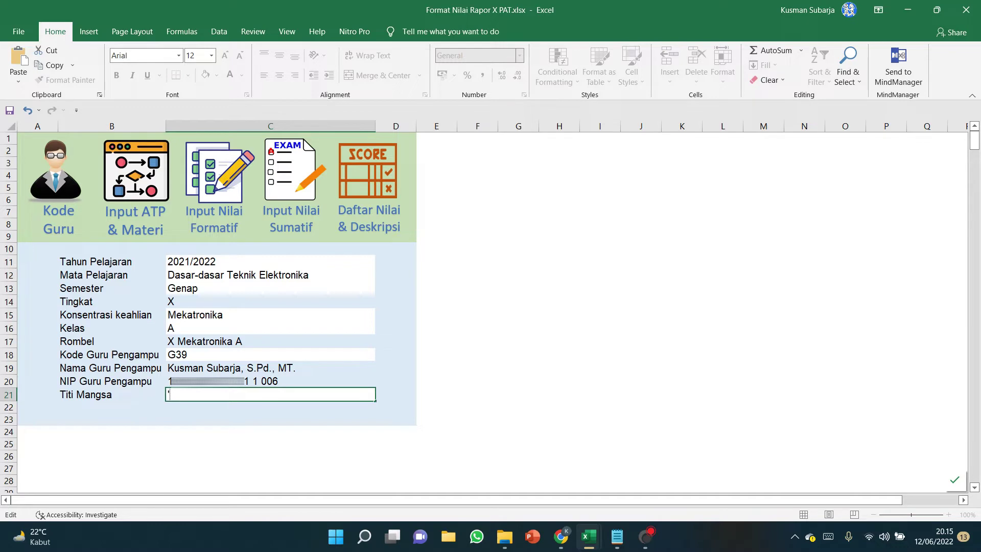
{"action": "type", "text": "13 Mei 2022"}
{"action": "key", "text": "Return"}
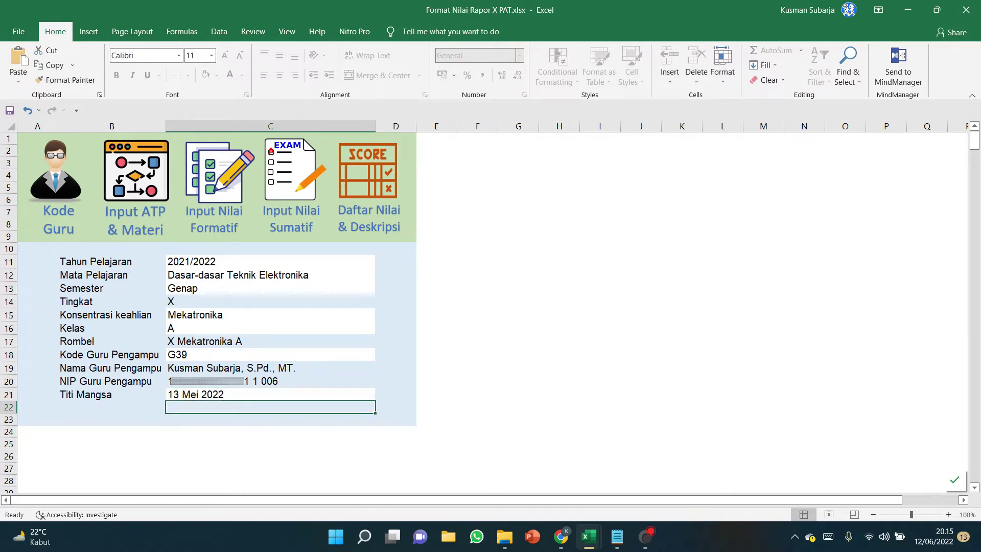
Open the Input ATP & Materi sheet and clear the six existing Tujuan Pembelajaran entries.
{"action": "left_click", "coordinate": [135, 224]}
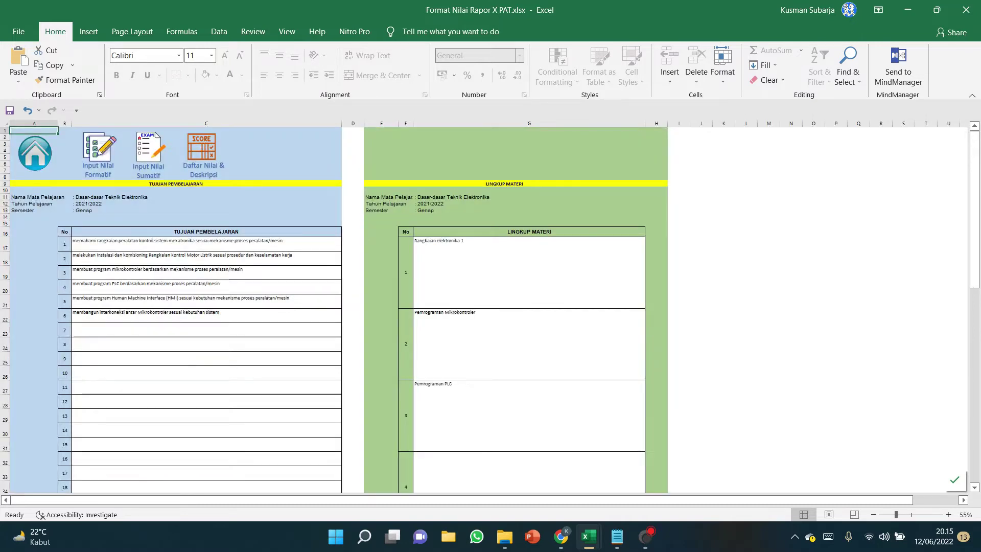
{"action": "key", "text": "shift+Down"}
{"action": "key", "text": "shift+Down"}
{"action": "key", "text": "shift+Down"}
{"action": "key", "text": "shift+Down"}
{"action": "key", "text": "shift+Down"}
{"action": "key", "text": "Delete"}
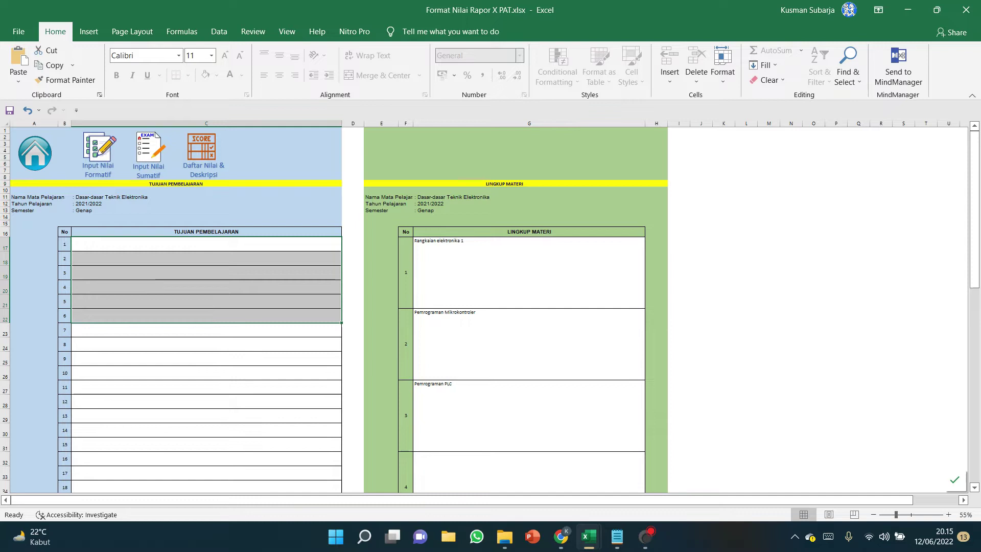
{"action": "key", "text": "shift+Up"}
{"action": "key", "text": "shift+Up"}
{"action": "key", "text": "shift+Up"}
{"action": "key", "text": "shift+Up"}
{"action": "key", "text": "shift+Up"}
{"action": "key", "text": "shift+Down"}
{"action": "key", "text": "shift+Down"}
{"action": "key", "text": "shift+Down"}
{"action": "key", "text": "shift+Down"}
{"action": "key", "text": "shift+Down"}
{"action": "key", "text": "shift+Down"}
{"action": "key", "text": "shift+Down"}
{"action": "key", "text": "shift+Down"}
{"action": "key", "text": "shift+Down"}
{"action": "key", "text": "shift+Down"}
{"action": "key", "text": "shift+Down"}
{"action": "key", "text": "shift+Down"}
{"action": "key", "text": "shift+Down"}
{"action": "key", "text": "shift+Down"}
{"action": "key", "text": "shift+Down"}
{"action": "key", "text": "shift+Down"}
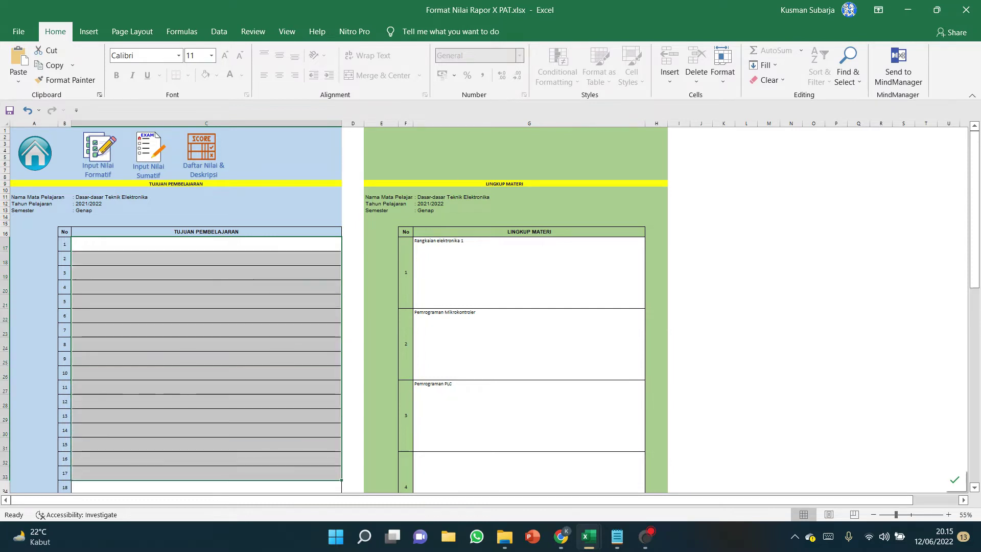
Clear the first three entries in the Lingkup Materi table.
{"action": "left_click", "coordinate": [207, 316]}
{"action": "left_click_drag", "start_coordinate": [528, 273], "coordinate": [529, 416]}
{"action": "key", "text": "Delete"}
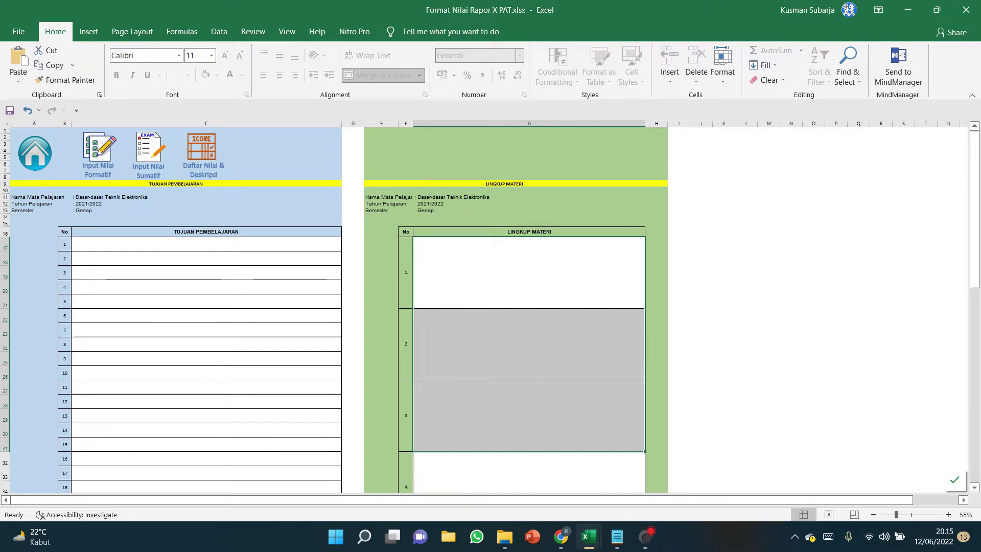
Select the first Tujuan Pembelajaran row and switch to the Book1 workbook containing the learning objectives.
{"action": "left_click_drag", "start_coordinate": [206, 244], "coordinate": [338, 466]}
{"action": "scroll", "coordinate": [327, 358], "scroll_direction": "up", "scroll_amount": 9}
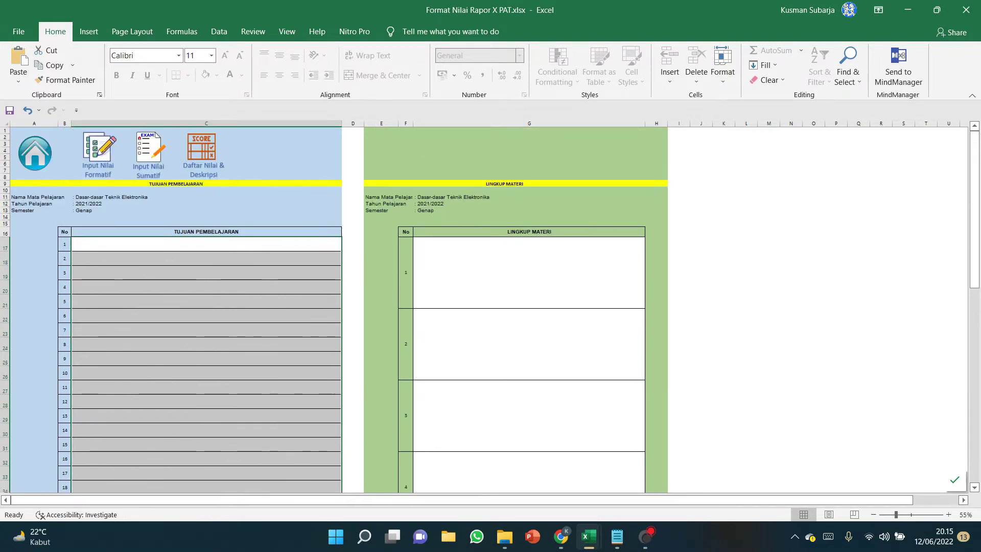
{"action": "left_click", "coordinate": [206, 244]}
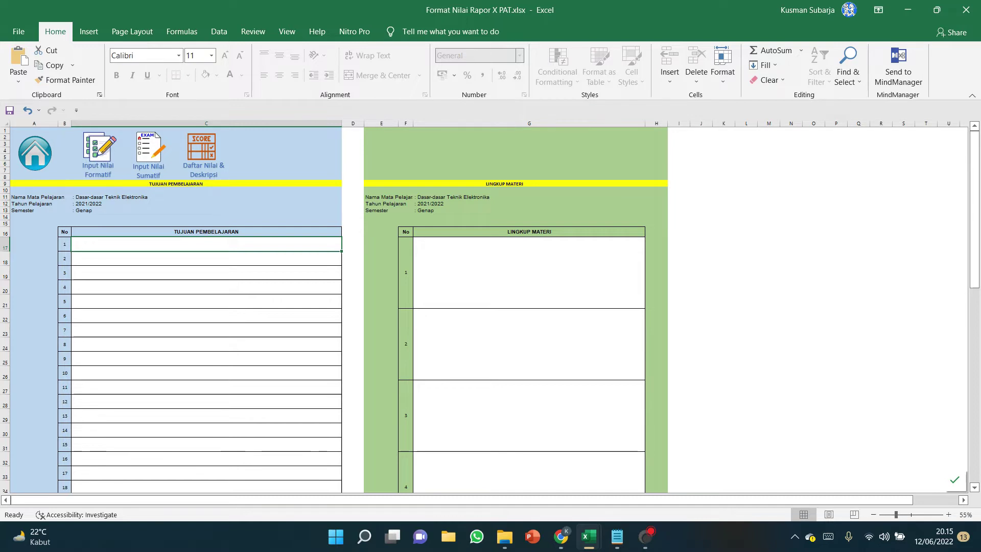
{"action": "mouse_move", "coordinate": [588, 537]}
{"action": "left_click", "coordinate": [644, 463]}
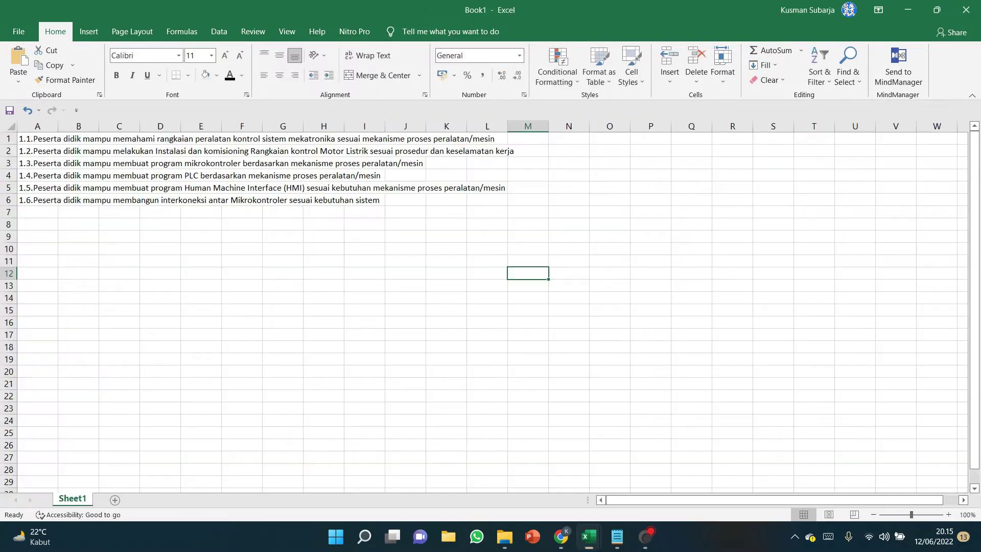
{"action": "left_click", "coordinate": [160, 346]}
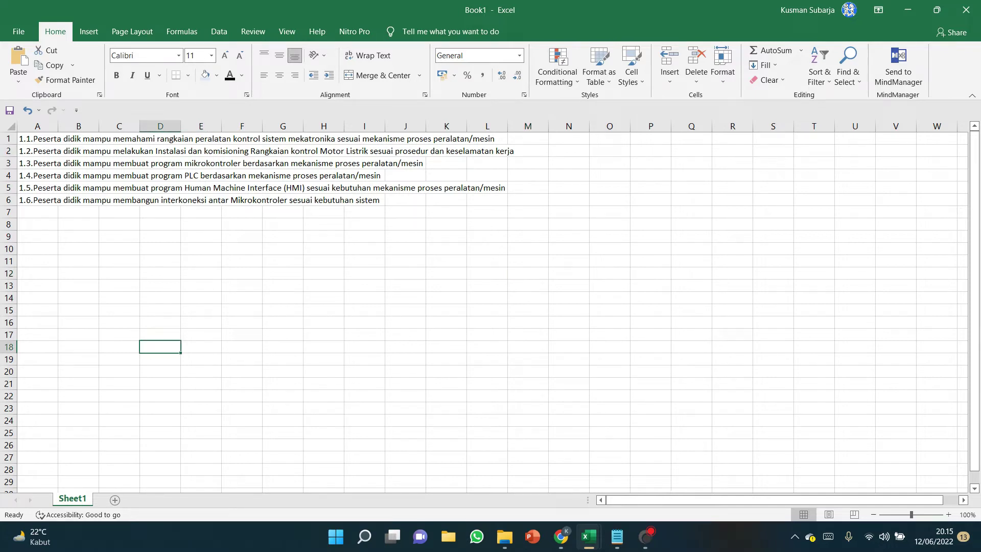
{"action": "left_click", "coordinate": [37, 139]}
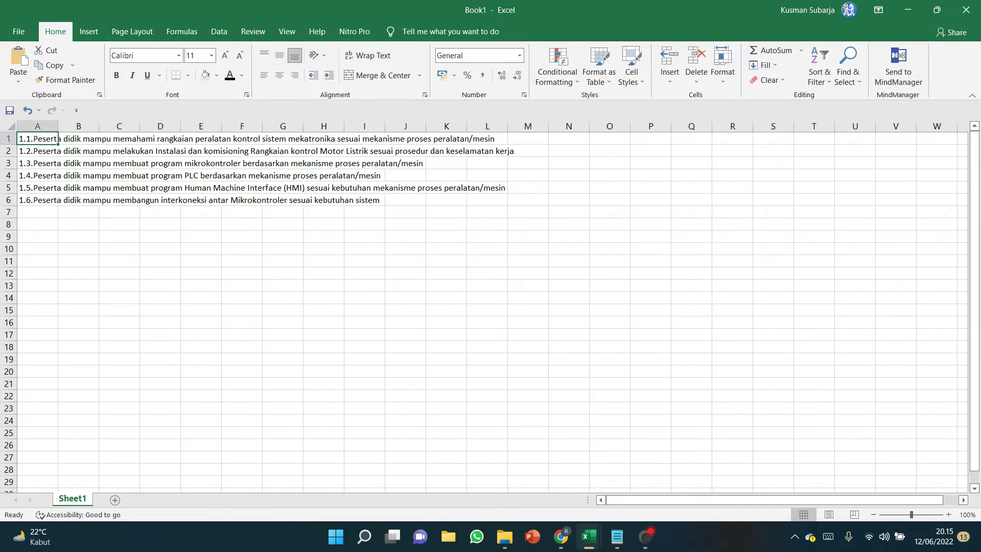
{"action": "double_click", "coordinate": [60, 139]}
{"action": "double_click", "coordinate": [60, 139]}
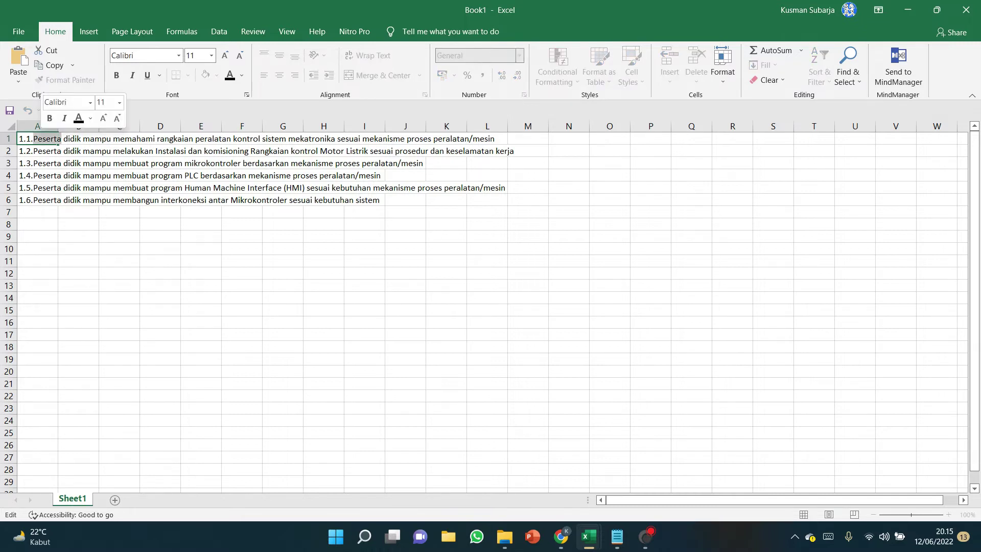
{"action": "key", "text": "Escape"}
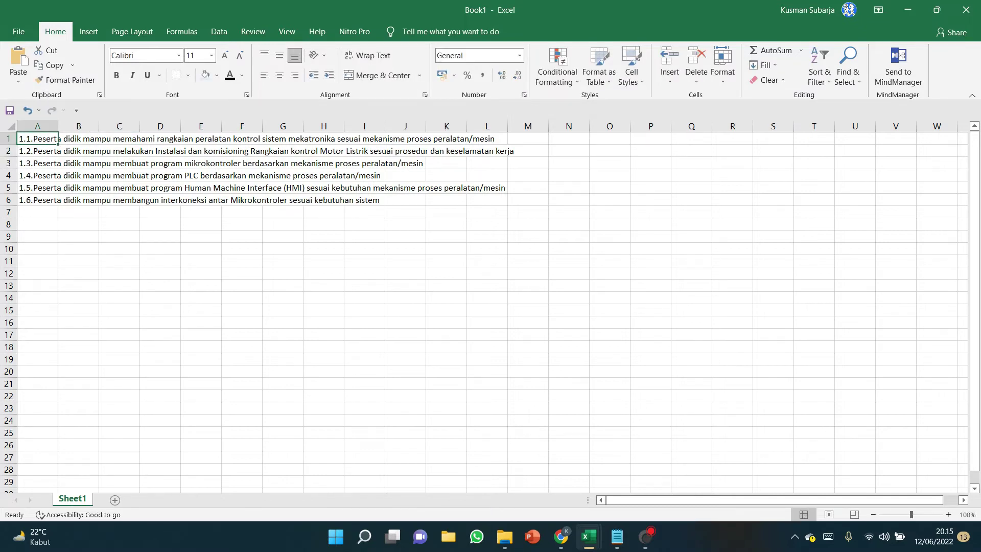
Remove the "1.1.Peserta didik" prefix from the objective in cell A1.
{"action": "double_click", "coordinate": [77, 139]}
{"action": "double_click", "coordinate": [27, 139]}
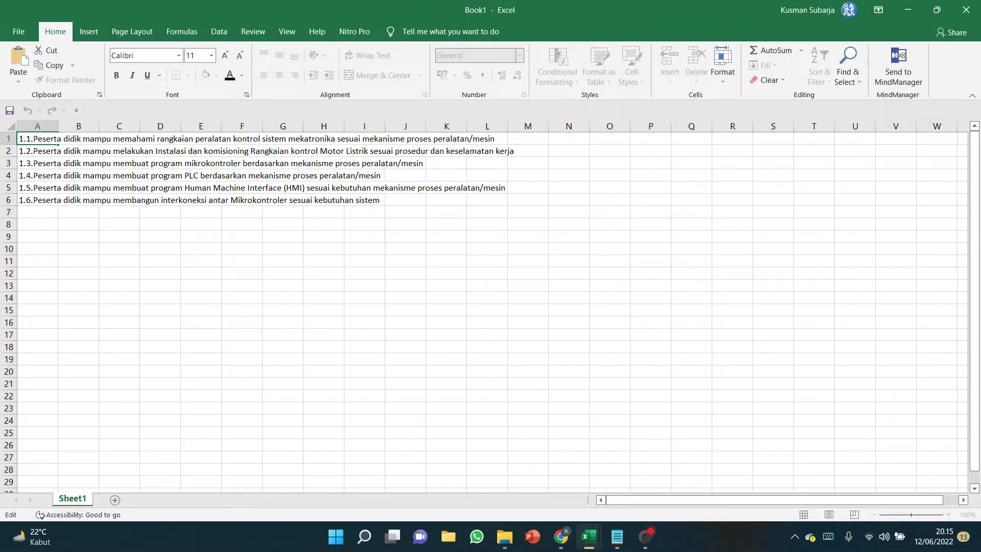
{"action": "left_click_drag", "start_coordinate": [81, 139], "coordinate": [19, 138]}
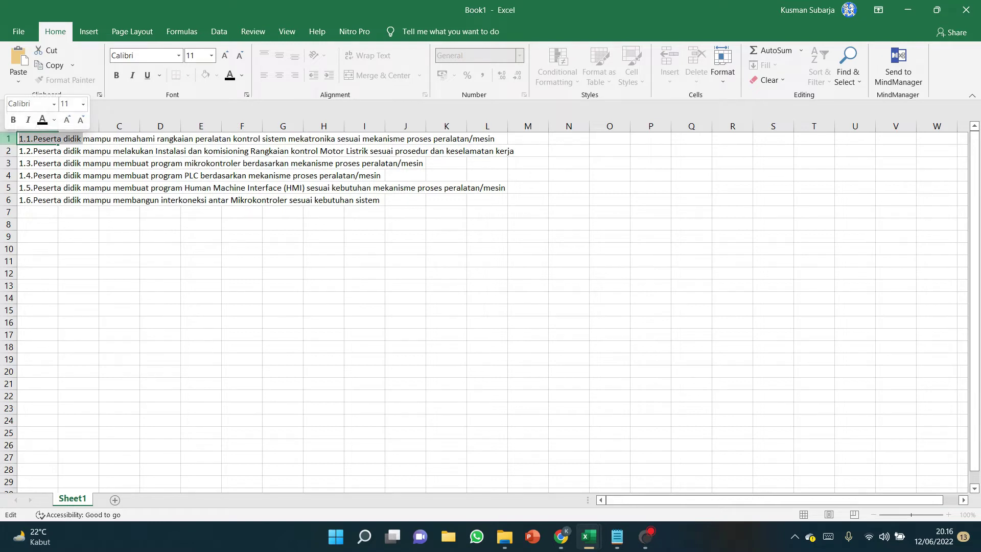
{"action": "left_click", "coordinate": [8, 138]}
{"action": "double_click", "coordinate": [38, 139]}
{"action": "left_click_drag", "start_coordinate": [63, 138], "coordinate": [19, 138]}
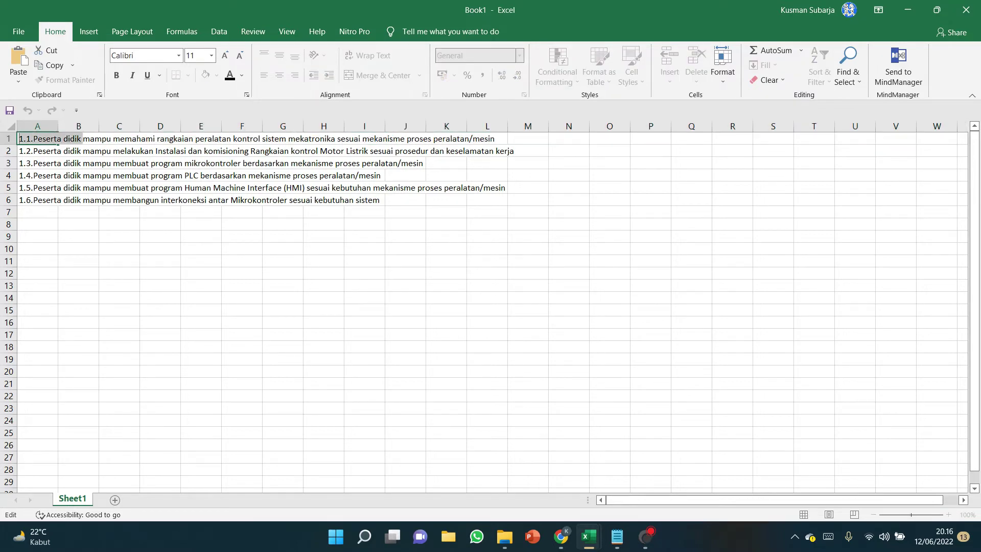
{"action": "key", "text": "Delete"}
Remove the "1.2.Peserta didik" prefix from the objective in cell A2.
{"action": "left_click", "coordinate": [42, 151]}
{"action": "double_click", "coordinate": [43, 150]}
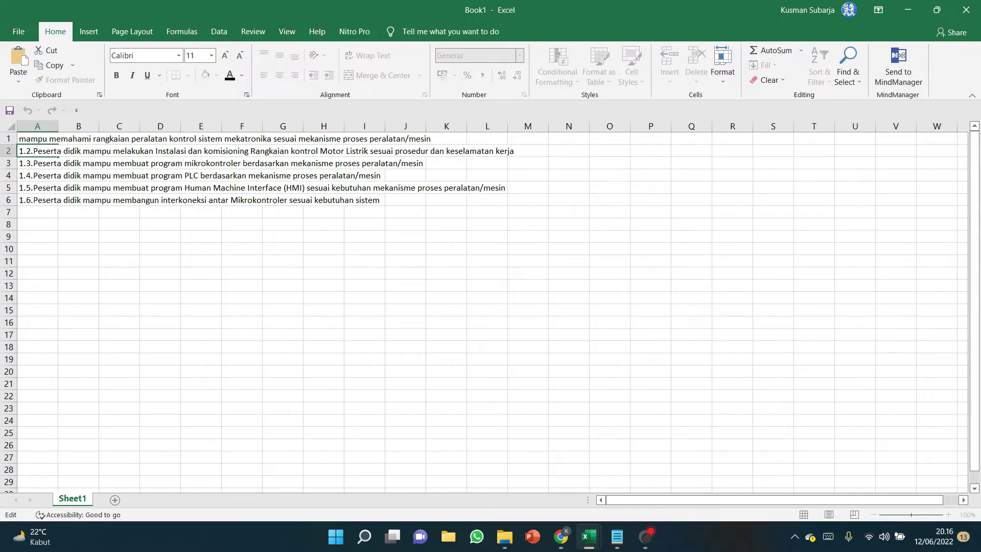
{"action": "left_click_drag", "start_coordinate": [82, 150], "coordinate": [19, 150]}
{"action": "key", "text": "Delete"}
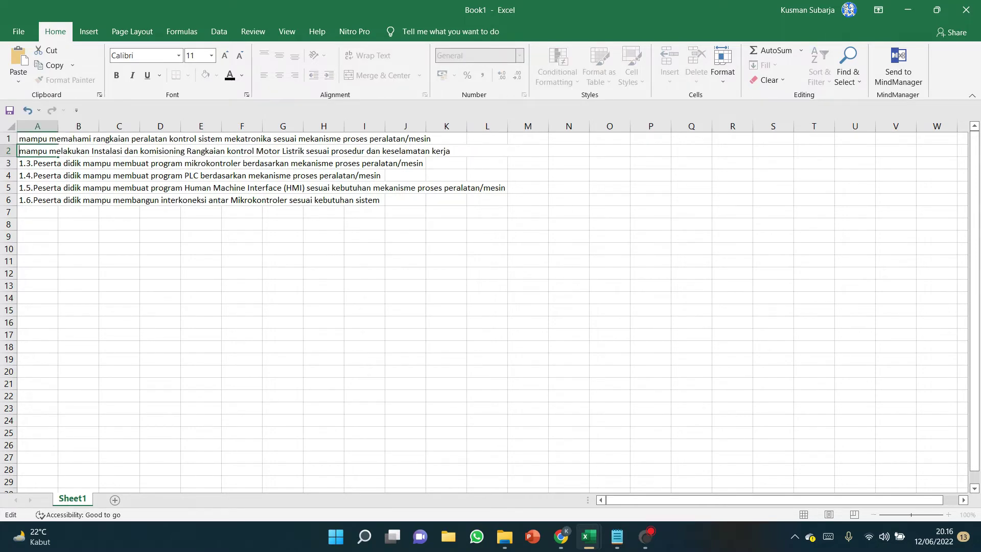
Delete the leading word "mampu" from the objectives in cells A1 and A2.
{"action": "left_click", "coordinate": [37, 163]}
{"action": "double_click", "coordinate": [37, 163]}
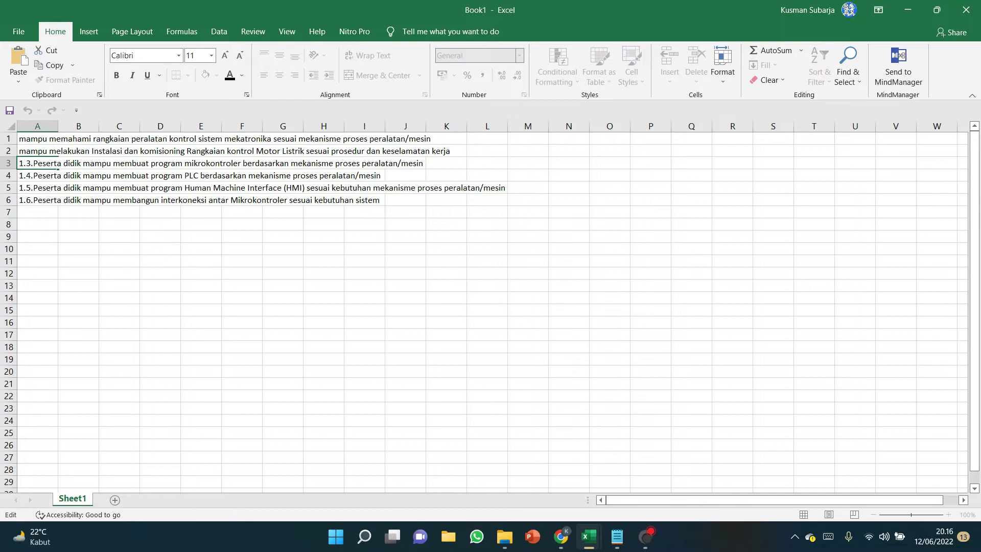
{"action": "left_click", "coordinate": [37, 138]}
{"action": "double_click", "coordinate": [37, 138]}
{"action": "key", "text": "Delete"}
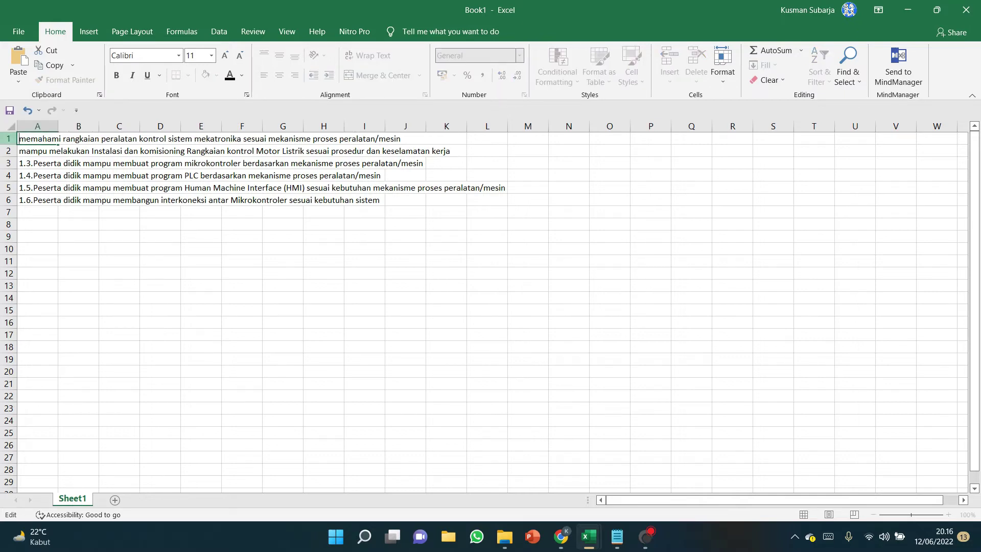
{"action": "left_click", "coordinate": [33, 150]}
{"action": "double_click", "coordinate": [33, 151]}
{"action": "key", "text": "Delete"}
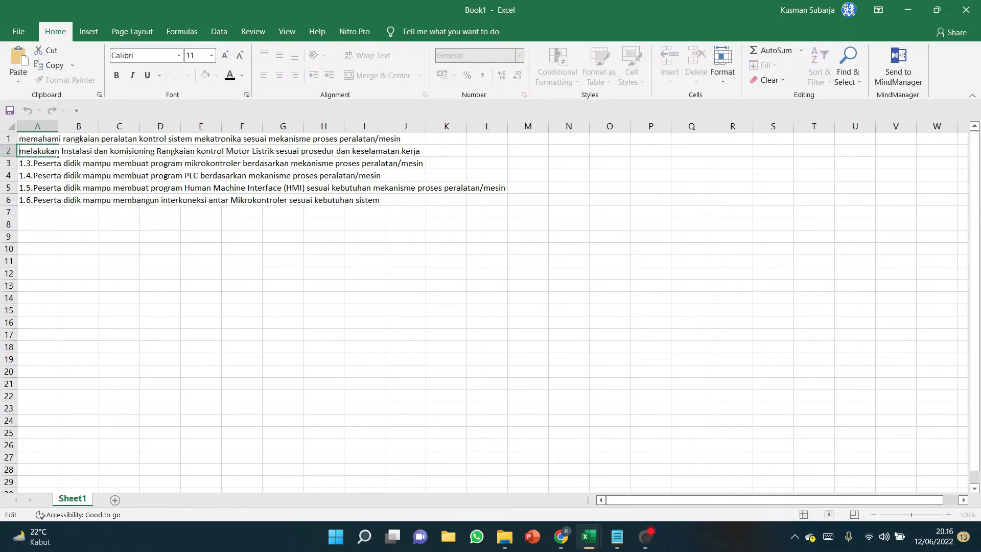
Remove "1.3.Peserta" from the start of cell A3 and "1.4.Peserta didik mampu" from the start of cell A4.
{"action": "double_click", "coordinate": [46, 163]}
{"action": "key", "text": "Delete"}
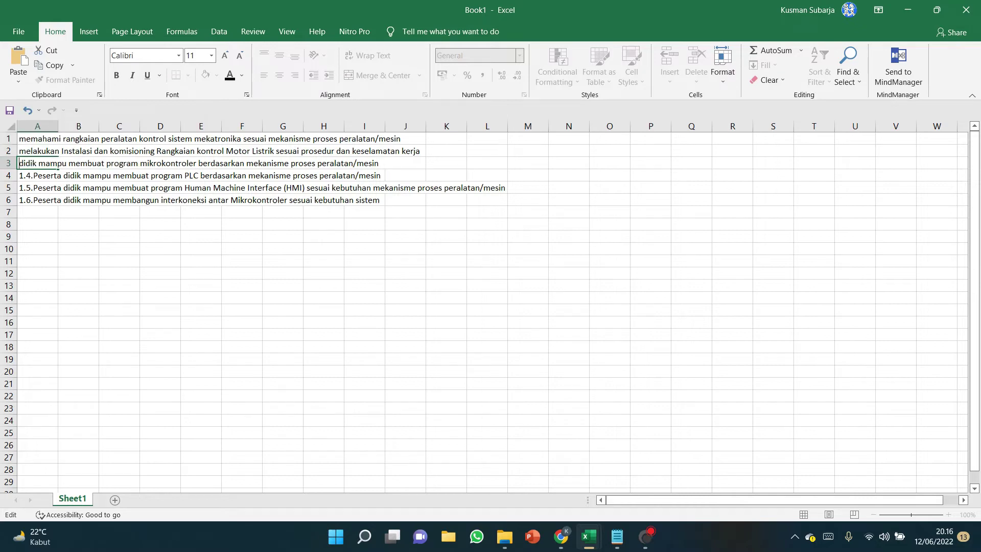
{"action": "left_click", "coordinate": [59, 176]}
{"action": "double_click", "coordinate": [37, 175]}
{"action": "triple_click", "coordinate": [65, 175]}
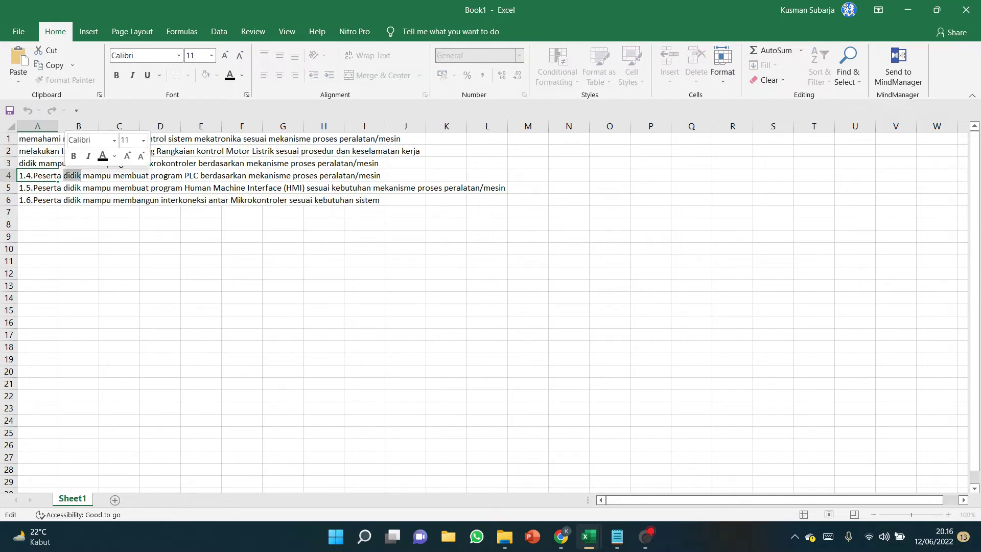
{"action": "double_click", "coordinate": [29, 175]}
{"action": "left_click_drag", "start_coordinate": [61, 175], "coordinate": [7, 176]}
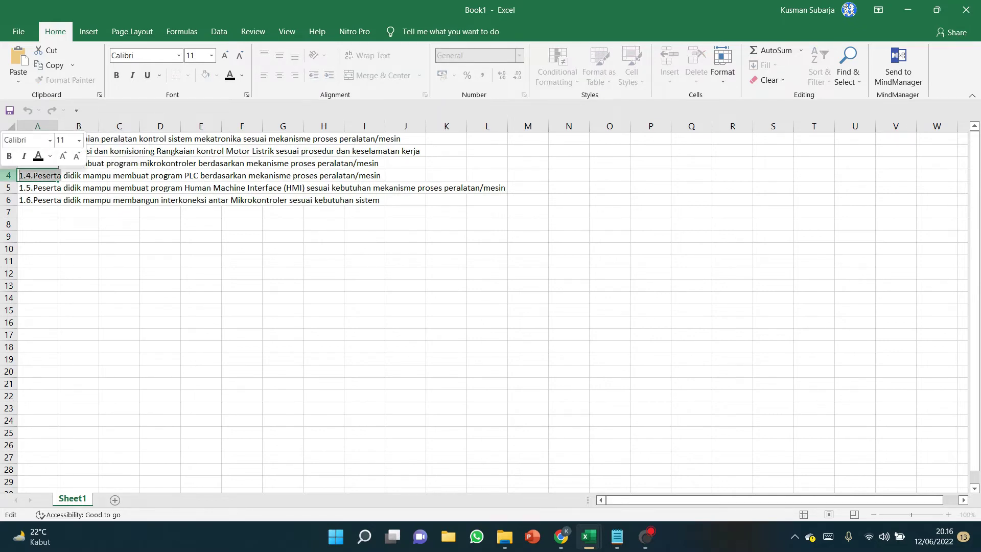
{"action": "key", "text": "Delete"}
{"action": "left_click_drag", "start_coordinate": [70, 175], "coordinate": [11, 175]}
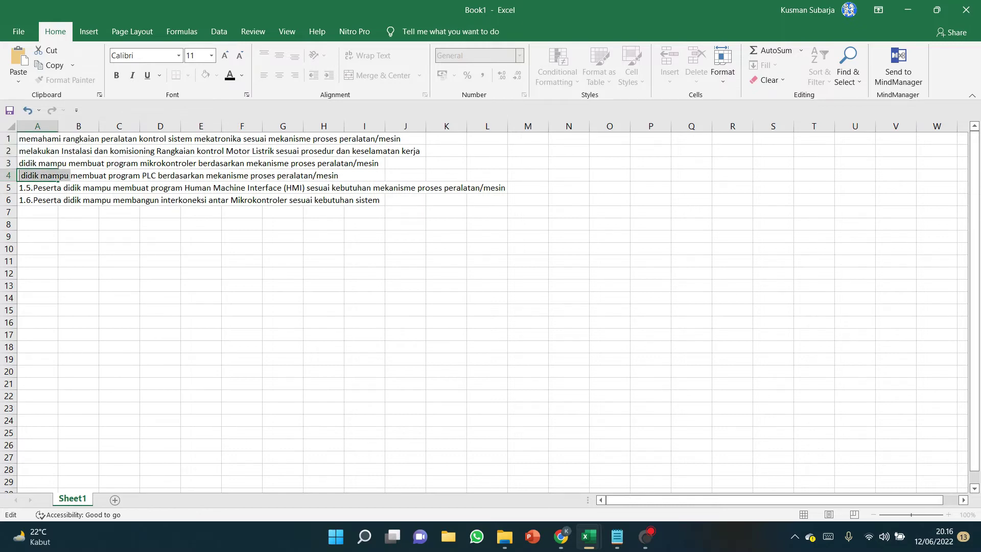
{"action": "key", "text": "Delete"}
Delete the leading word "didik" from the objective in cell A3.
{"action": "left_click", "coordinate": [38, 163]}
{"action": "double_click", "coordinate": [39, 163]}
{"action": "left_click_drag", "start_coordinate": [39, 163], "coordinate": [10, 164]}
{"action": "key", "text": "Delete"}
{"action": "left_click", "coordinate": [37, 224]}
Remove the "1.5.Peserta didik" prefix from cell A5 and the "1.6.Peserta didik" prefix from cell A6.
{"action": "left_click", "coordinate": [37, 188]}
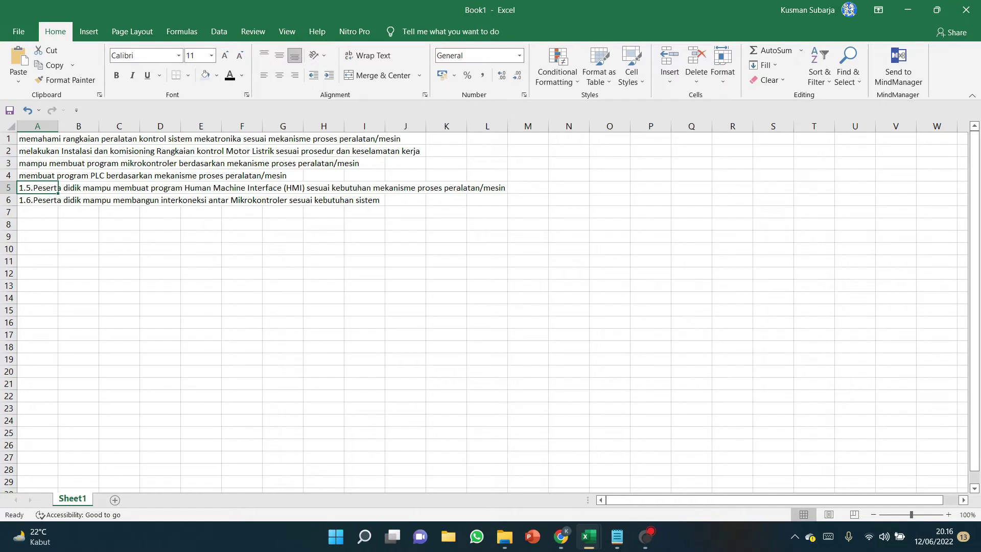
{"action": "double_click", "coordinate": [60, 188]}
{"action": "left_click_drag", "start_coordinate": [83, 188], "coordinate": [10, 188]}
{"action": "key", "text": "Delete"}
{"action": "left_click", "coordinate": [31, 200]}
{"action": "double_click", "coordinate": [31, 200]}
{"action": "left_click_drag", "start_coordinate": [83, 200], "coordinate": [10, 200]}
{"action": "key", "text": "Delete"}
{"action": "left_click", "coordinate": [37, 224]}
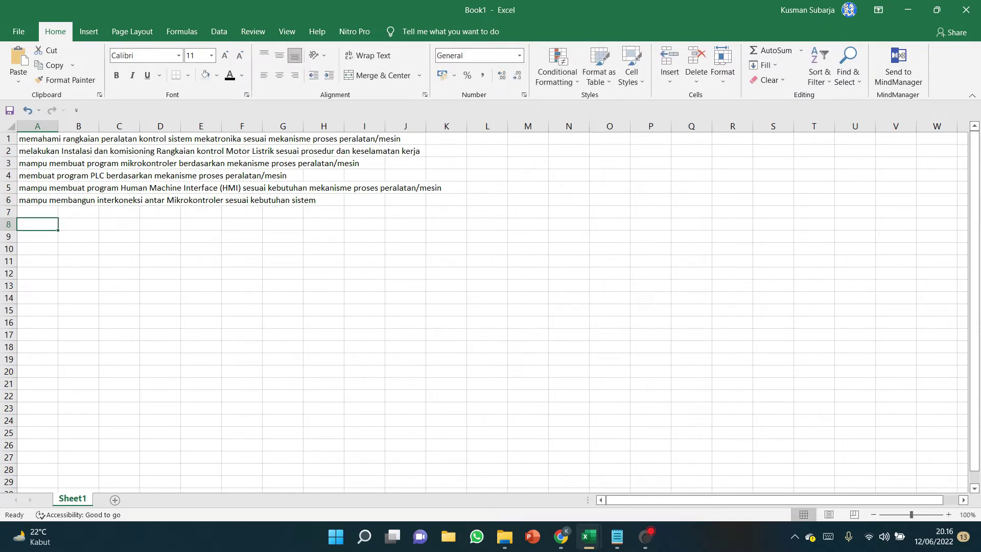
{"action": "double_click", "coordinate": [19, 138]}
{"action": "left_click_drag", "start_coordinate": [19, 139], "coordinate": [403, 138]}
{"action": "left_click", "coordinate": [244, 138]}
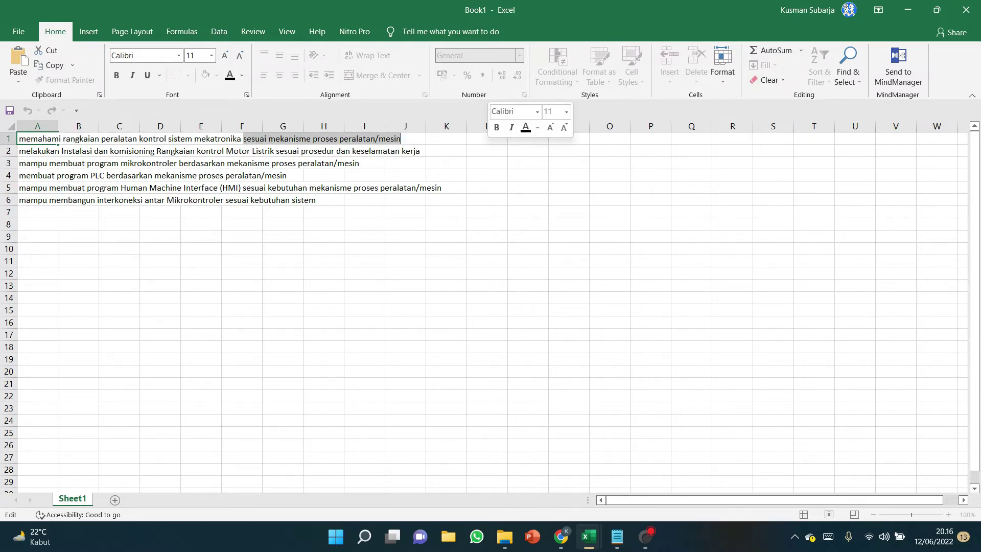
{"action": "left_click", "coordinate": [241, 236]}
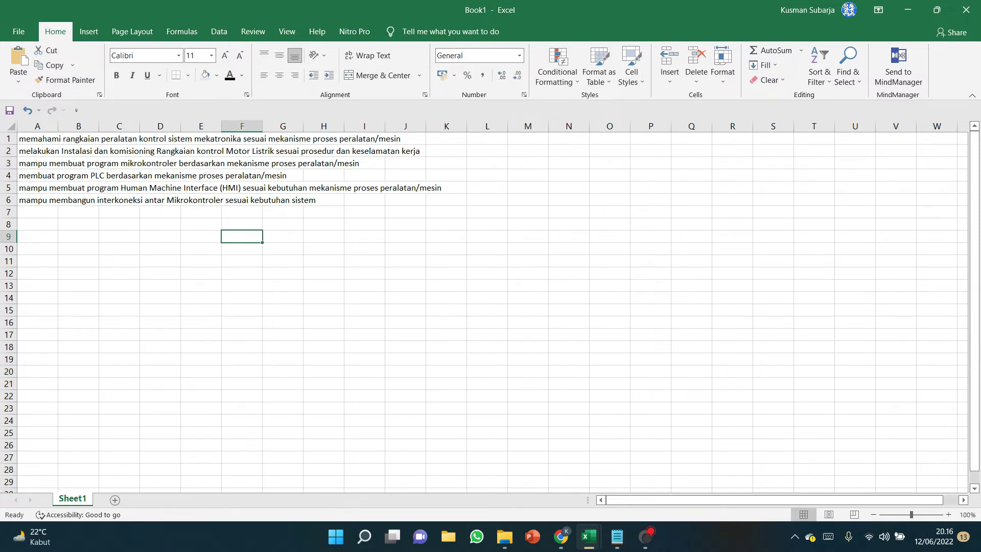
Remove the endings "sesuai mekanisme proses peralatan/mesin" from cell A1 and "sesuai prosedur dan keselamatan kerja" from cell A2.
{"action": "double_click", "coordinate": [47, 138]}
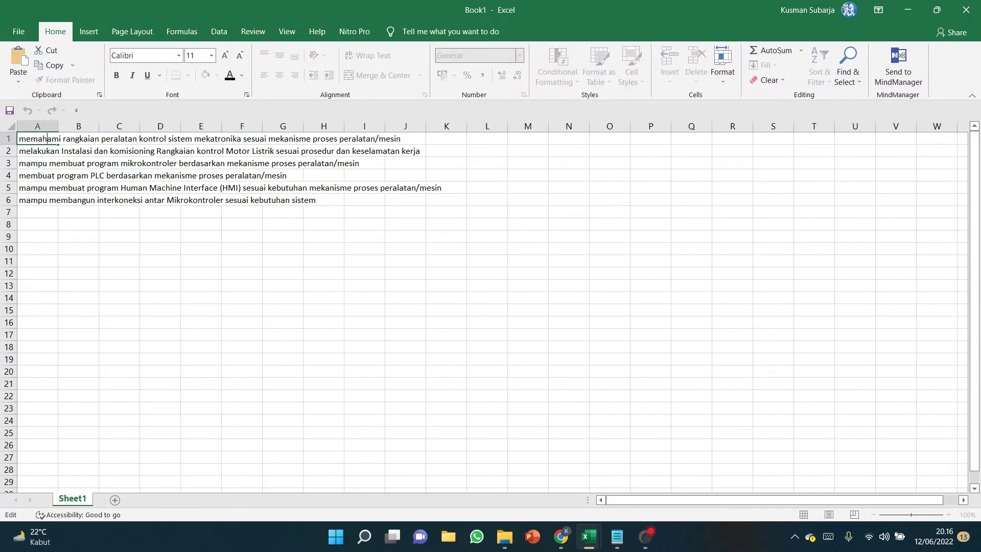
{"action": "left_click_drag", "start_coordinate": [242, 138], "coordinate": [402, 139]}
{"action": "key", "text": "BackSpace"}
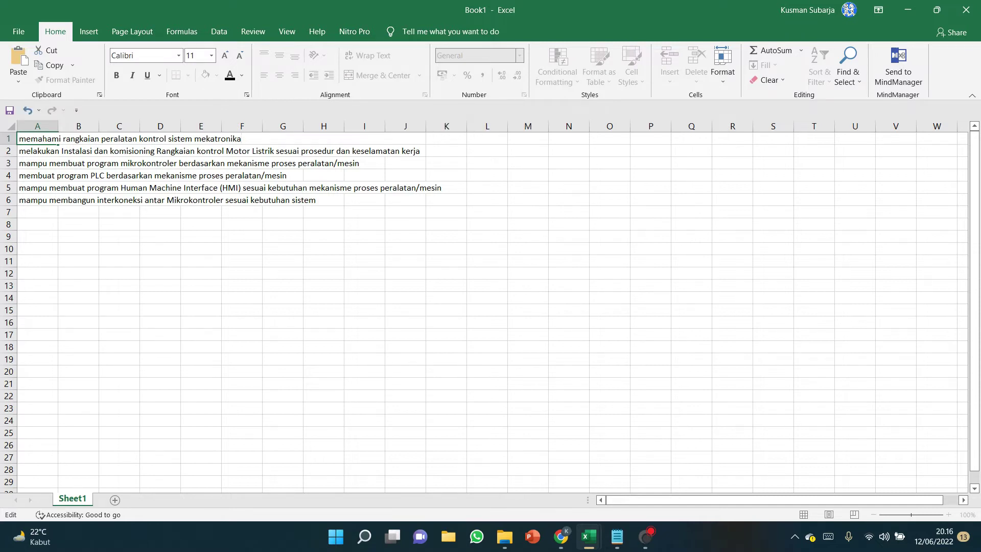
{"action": "key", "text": "Return"}
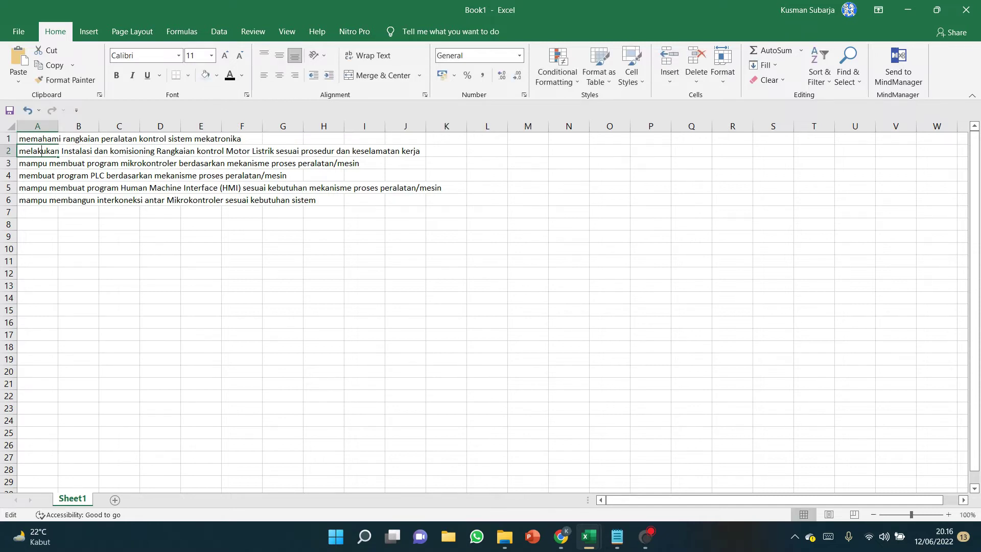
{"action": "double_click", "coordinate": [42, 150]}
{"action": "key", "text": "shift+End"}
{"action": "key", "text": "Delete"}
{"action": "key", "text": "Return"}
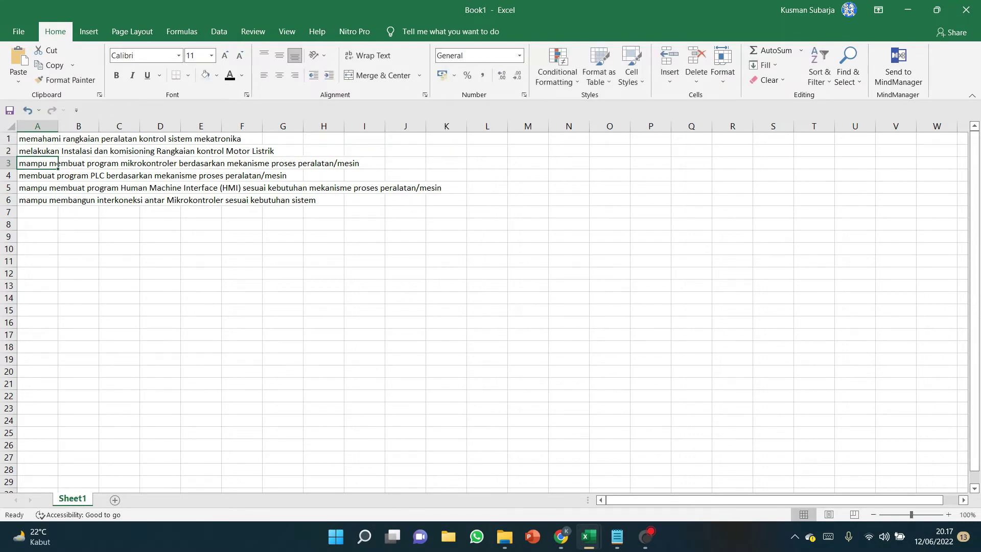
Remove the ending "berdasarkan mekanisme proses peralatan/mesin" from the objectives in cells A3 and A4.
{"action": "double_click", "coordinate": [242, 163]}
{"action": "double_click", "coordinate": [38, 163]}
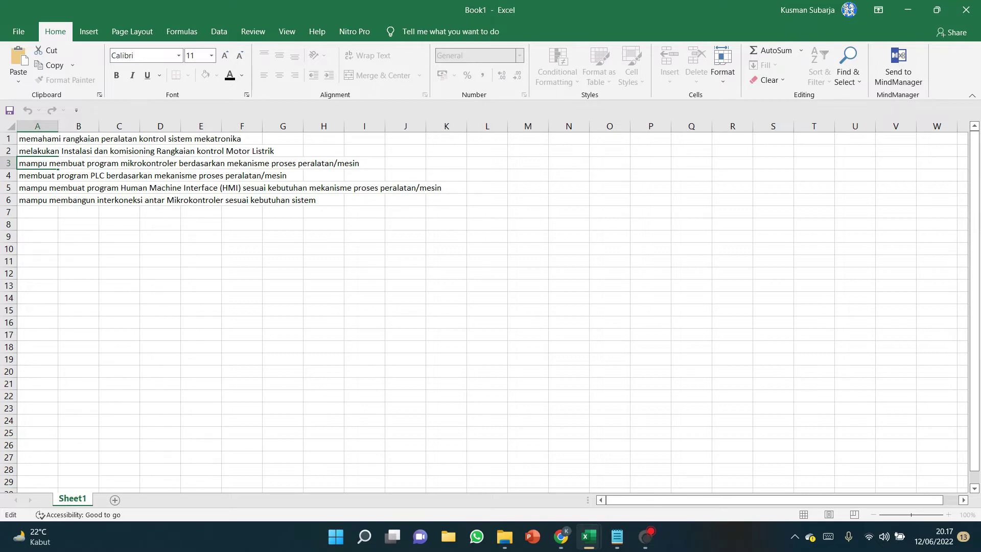
{"action": "left_click_drag", "start_coordinate": [183, 163], "coordinate": [359, 163]}
{"action": "key", "text": "BackSpace"}
{"action": "key", "text": "BackSpace"}
{"action": "key", "text": "BackSpace"}
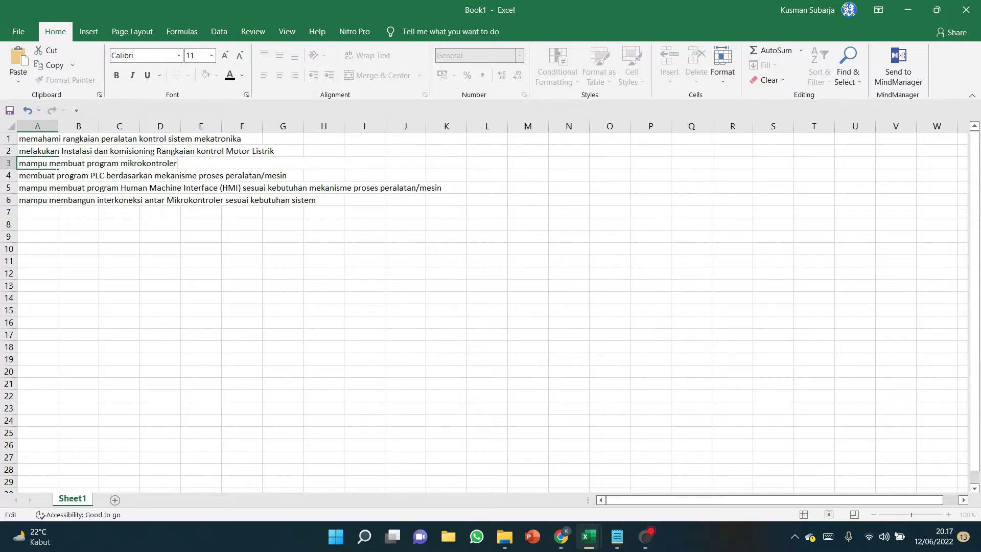
{"action": "double_click", "coordinate": [47, 175]}
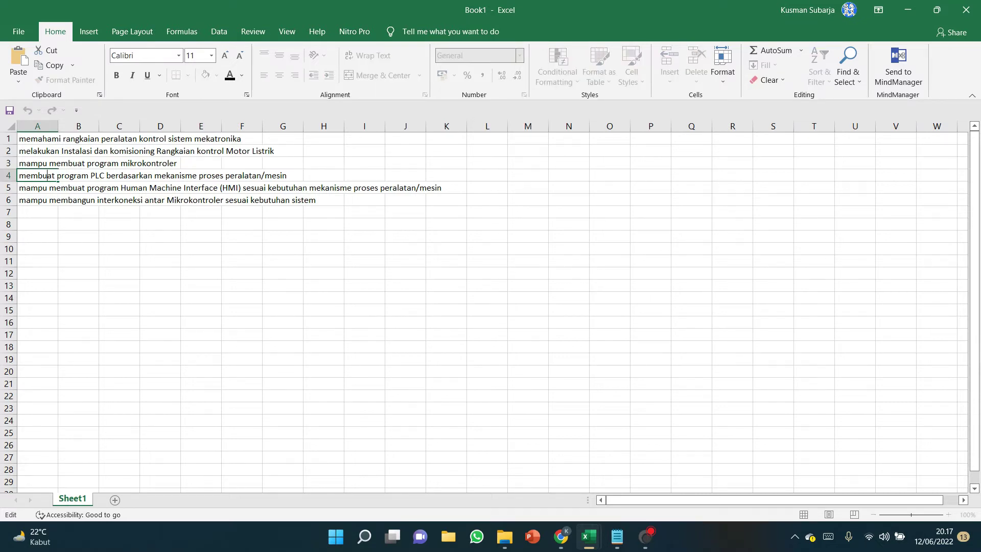
{"action": "left_click_drag", "start_coordinate": [107, 175], "coordinate": [287, 175]}
{"action": "key", "text": "BackSpace"}
{"action": "key", "text": "BackSpace"}
Remove the ending "sesuai kebutuhan mekanisme proses peralatan/mesin" from the objective in cell A5.
{"action": "double_click", "coordinate": [38, 188]}
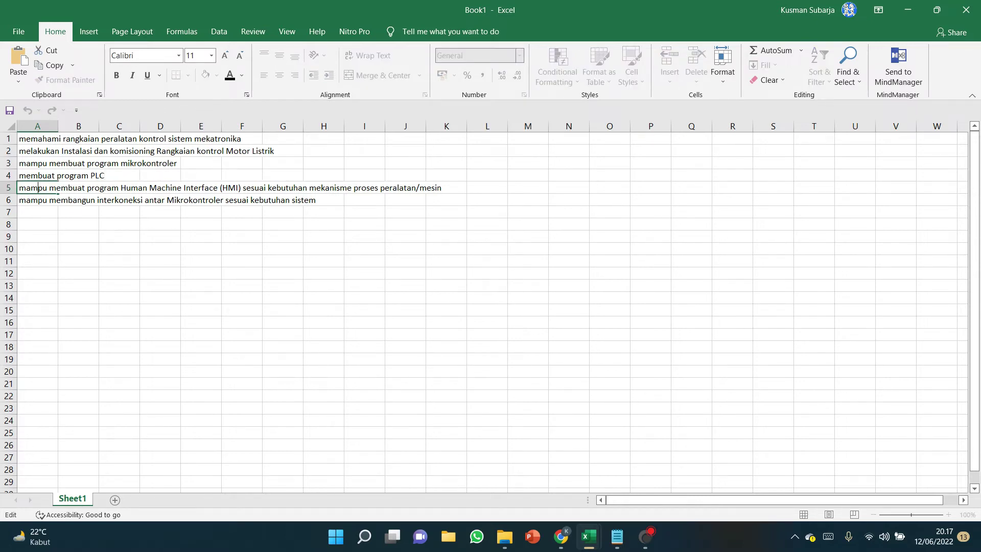
{"action": "left_click_drag", "start_coordinate": [241, 187], "coordinate": [651, 191]}
{"action": "key", "text": "BackSpace"}
{"action": "key", "text": "Return"}
Remove the ending "sesuai kebutuhan sistem" from the objective in cell A6.
{"action": "double_click", "coordinate": [31, 199]}
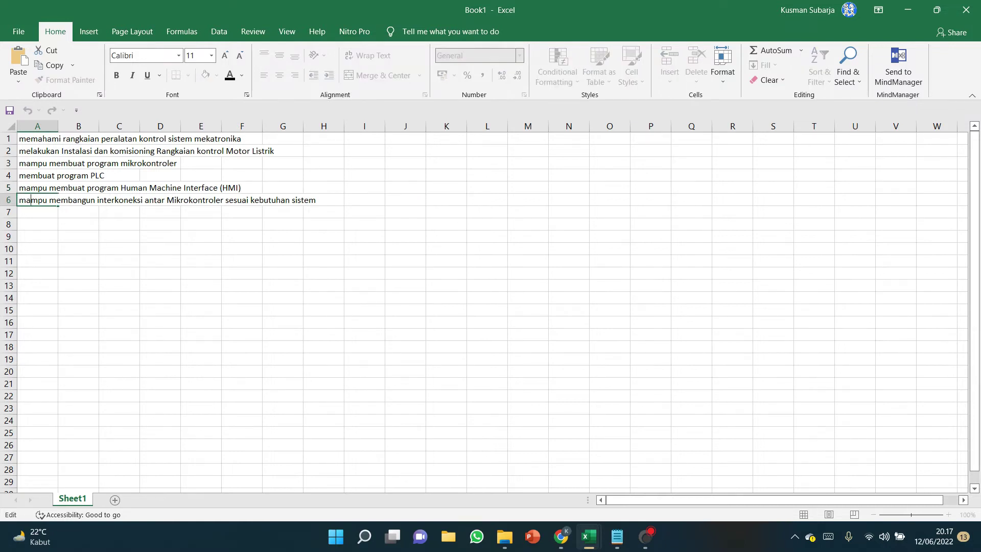
{"action": "left_click_drag", "start_coordinate": [223, 200], "coordinate": [447, 202]}
{"action": "left_click", "coordinate": [446, 285]}
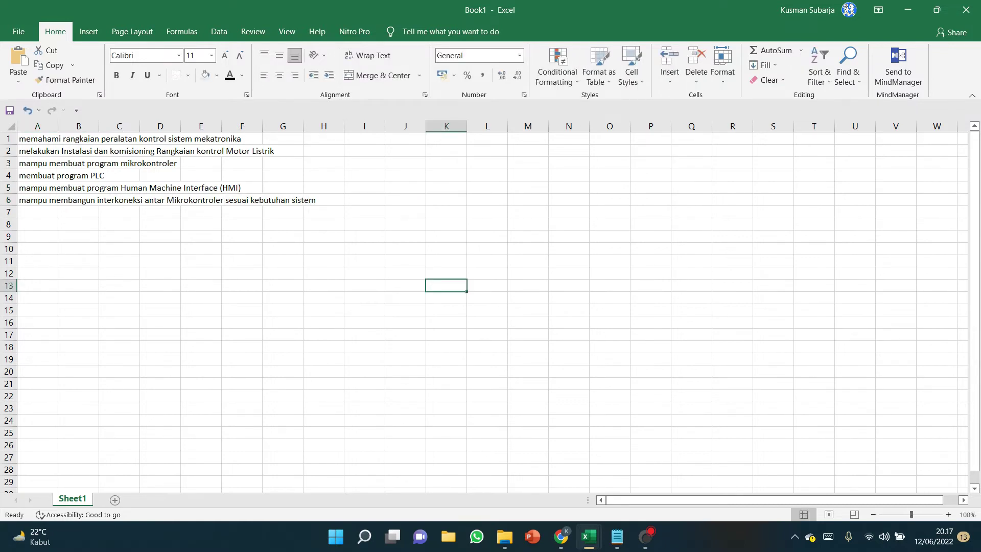
{"action": "double_click", "coordinate": [31, 200]}
{"action": "left_click_drag", "start_coordinate": [224, 200], "coordinate": [649, 201]}
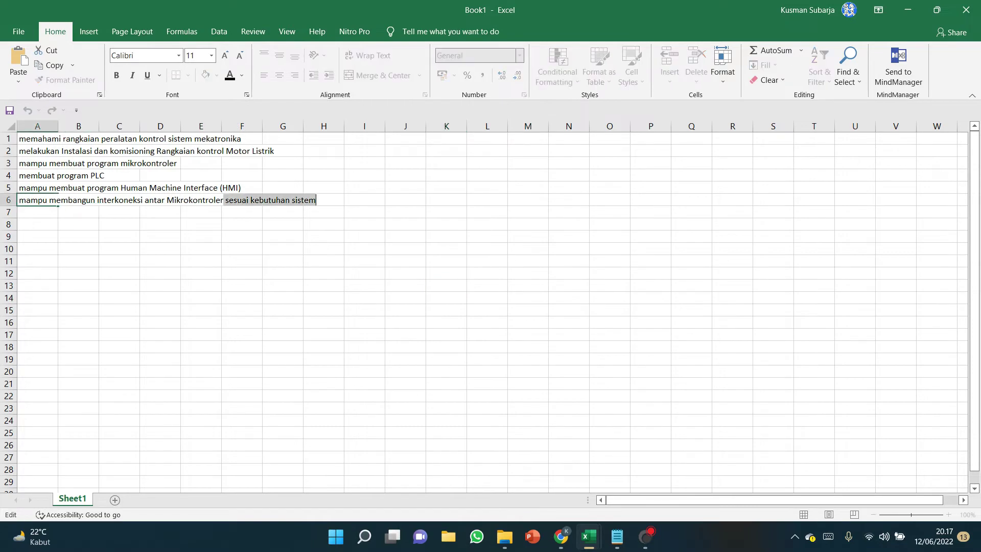
{"action": "key", "text": "Delete"}
{"action": "left_click", "coordinate": [405, 298]}
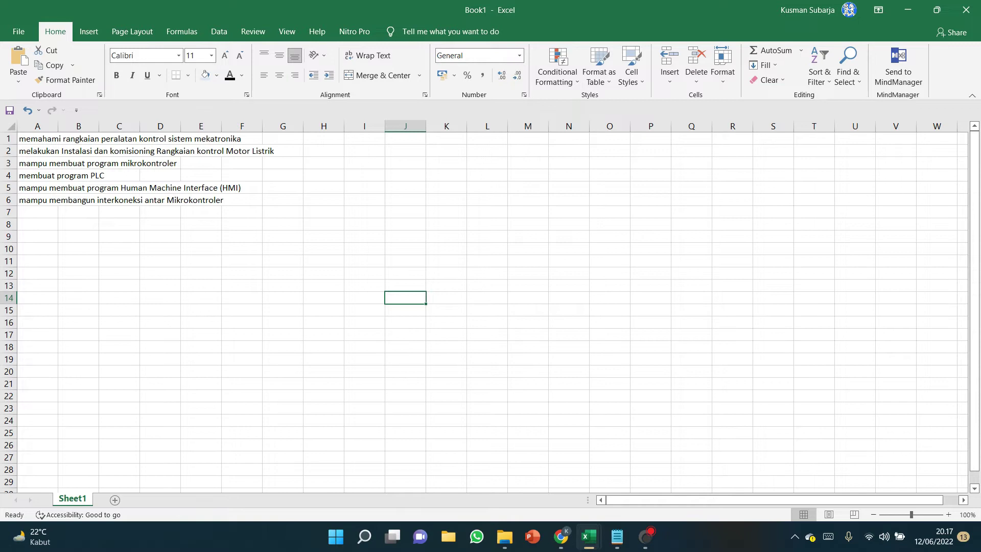
Copy the six objectives in A1:A6 and switch to the Format Nilai Rapor X PAT workbook.
{"action": "left_click_drag", "start_coordinate": [38, 139], "coordinate": [39, 200]}
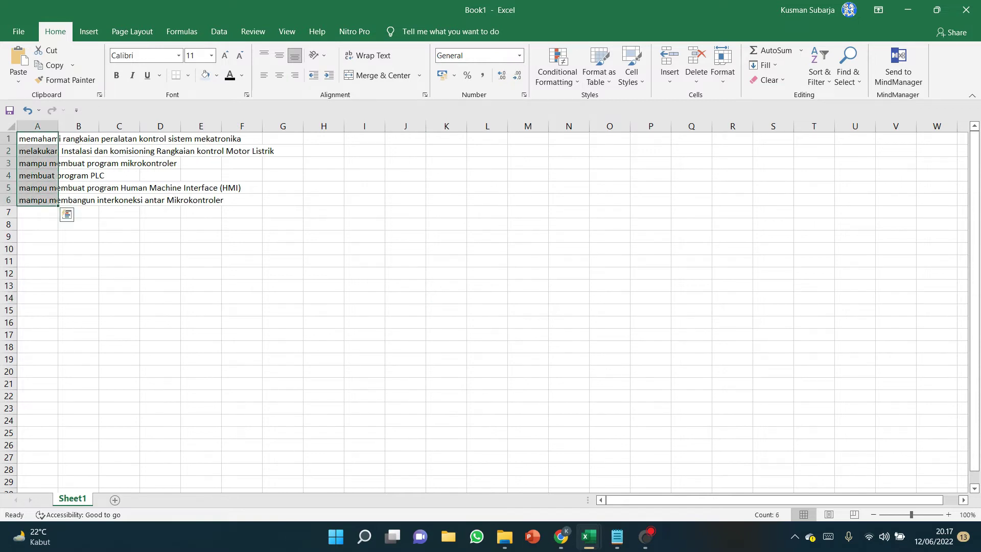
{"action": "right_click", "coordinate": [45, 146]}
{"action": "key", "text": "Escape"}
{"action": "right_click", "coordinate": [24, 145]}
{"action": "left_click", "coordinate": [52, 168]}
{"action": "mouse_move", "coordinate": [589, 536]}
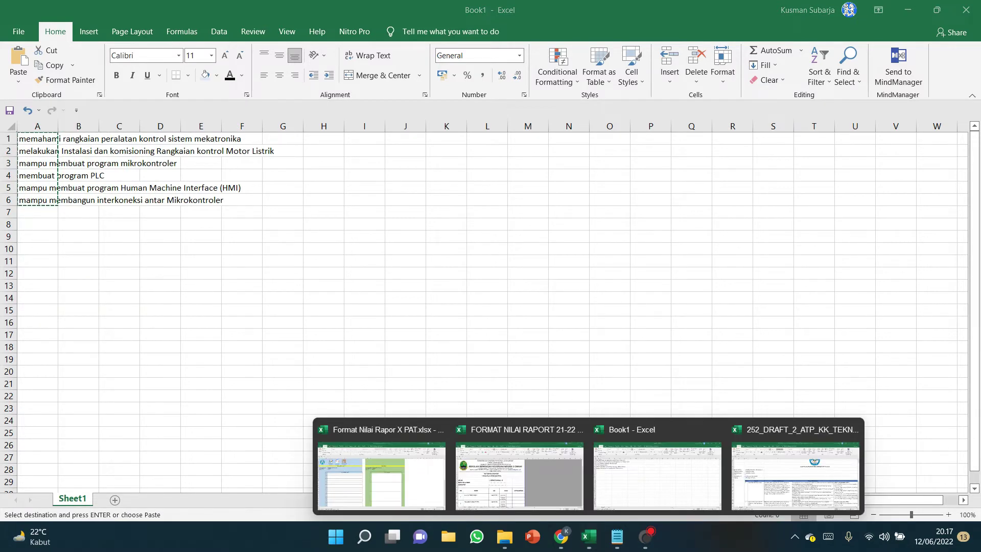
{"action": "left_click", "coordinate": [382, 466]}
Try a regular paste of the copied objectives into the Tujuan Pembelajaran table, and undo it.
{"action": "key", "text": "shift+F10"}
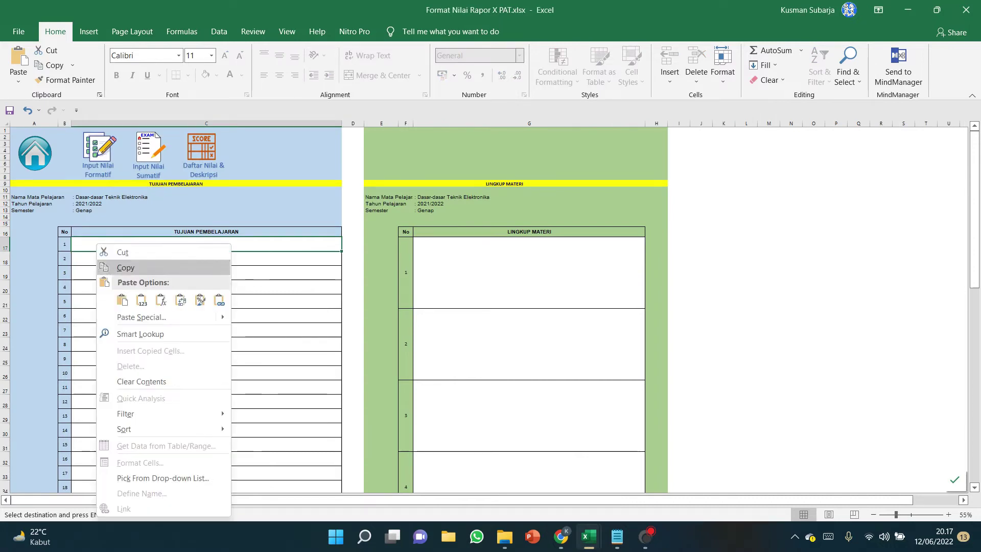
{"action": "left_click", "coordinate": [123, 300]}
{"action": "left_click", "coordinate": [123, 302]}
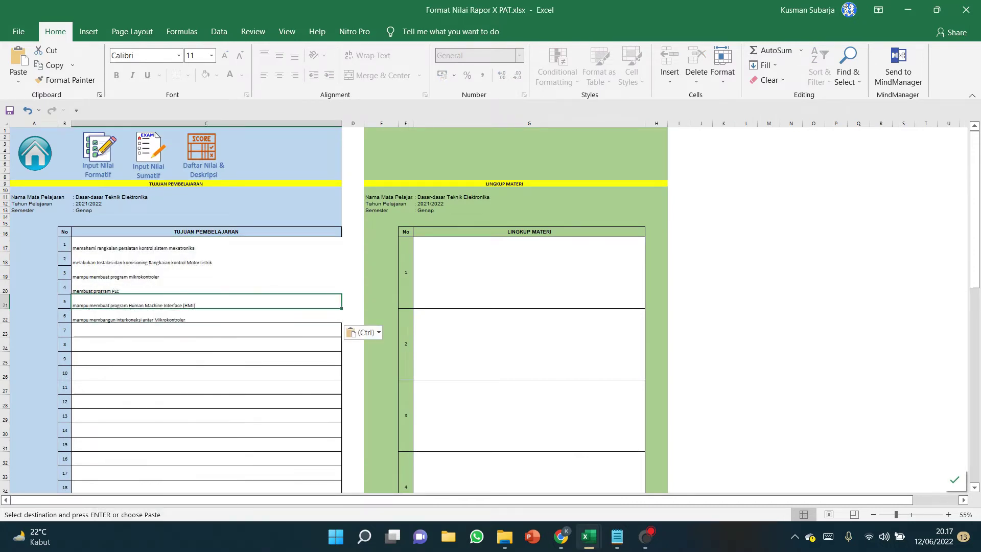
{"action": "key", "text": "ctrl+z"}
Paste the six copied objectives as values only into the Tujuan Pembelajaran table, starting at row number 1.
{"action": "right_click", "coordinate": [117, 246]}
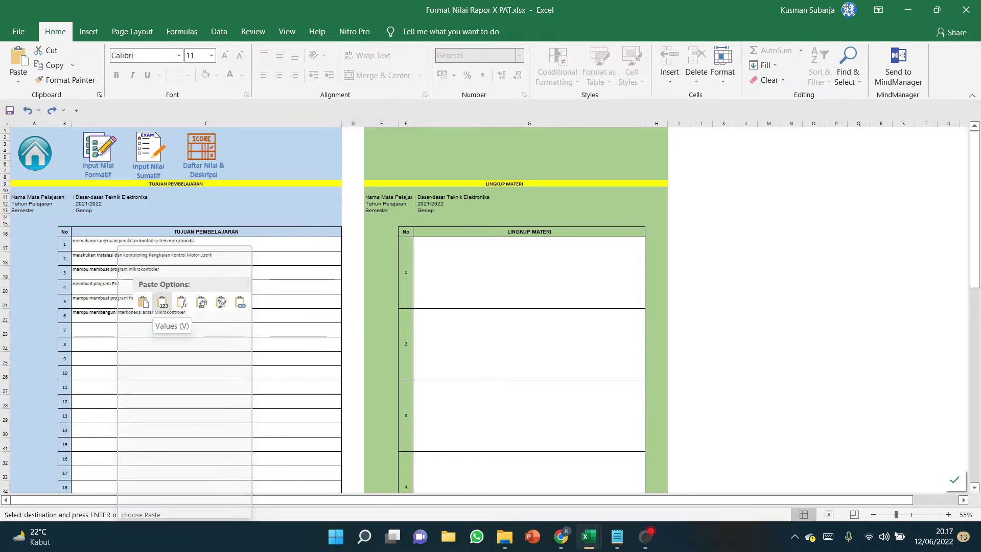
{"action": "left_click", "coordinate": [162, 301]}
{"action": "left_click", "coordinate": [205, 358]}
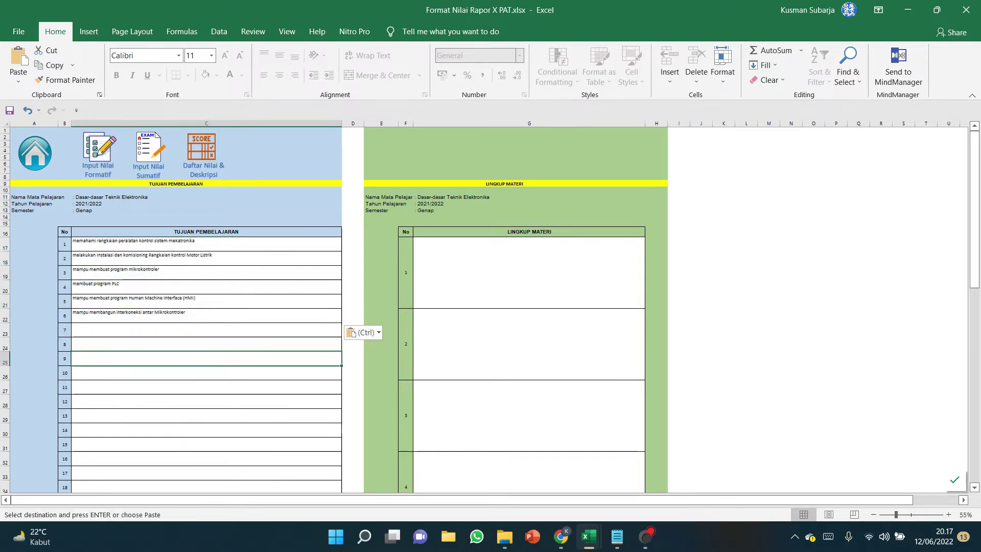
{"action": "left_click", "coordinate": [207, 387]}
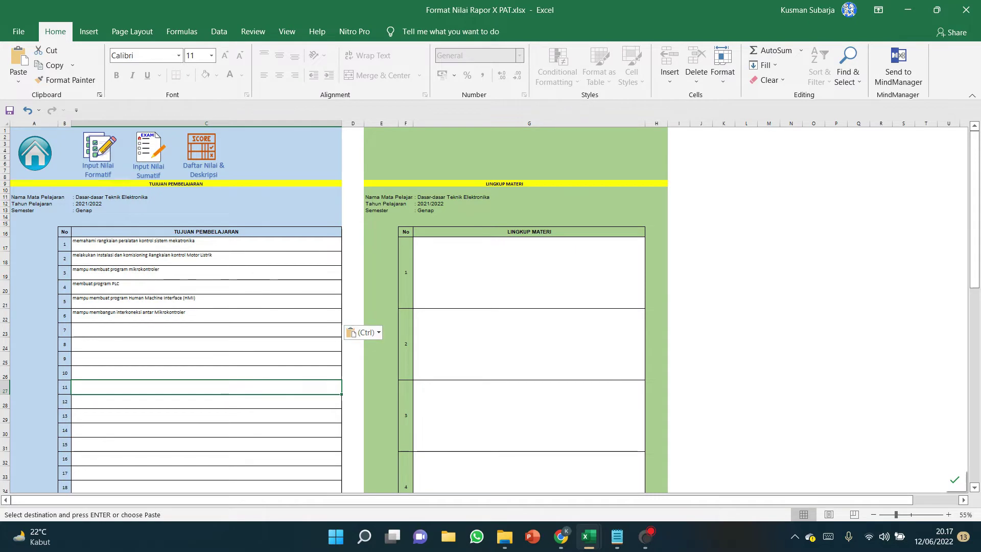
Enter Rangkaian Elektronika, Promrograman PLC and Jaringan PLC as materials 1 to 3 in the Lingkup Materi table.
{"action": "left_click", "coordinate": [511, 272]}
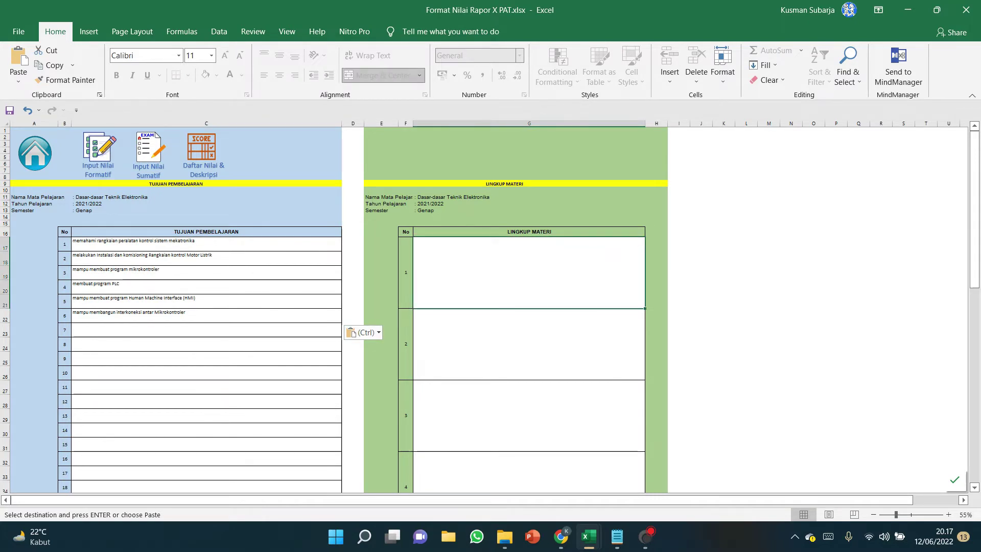
{"action": "type", "text": "Ra"}
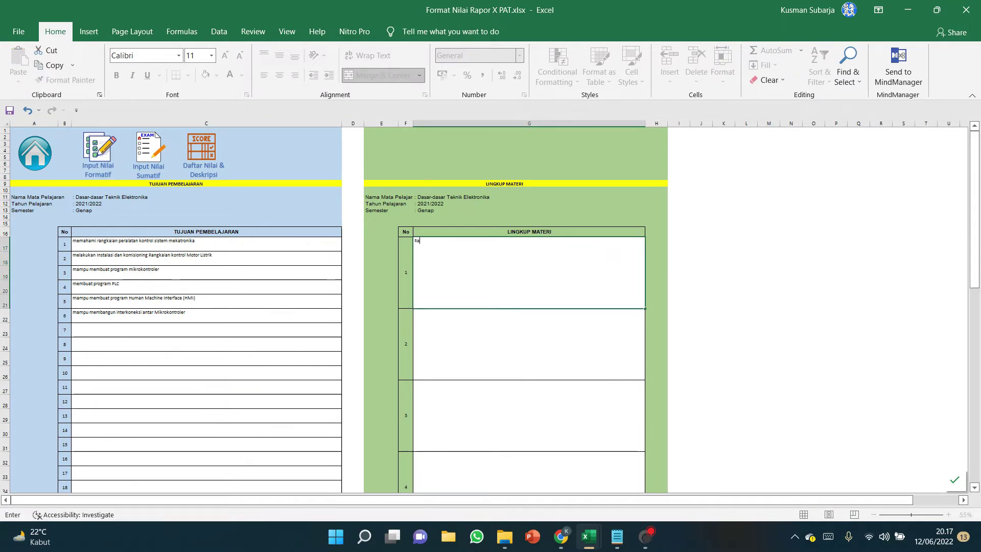
{"action": "type", "text": "ngkaian Elektronika"}
{"action": "key", "text": "Return"}
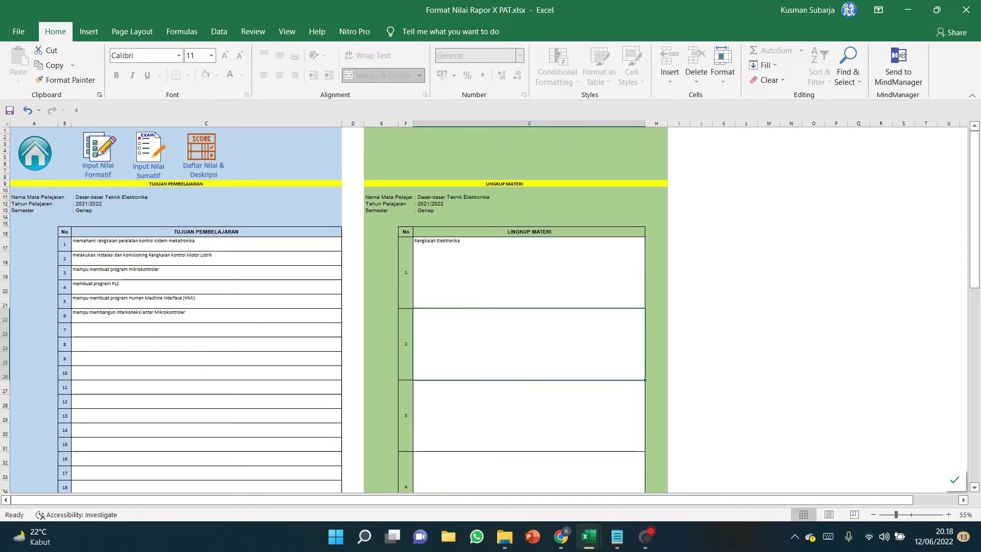
{"action": "type", "text": "Promrograman PLC"}
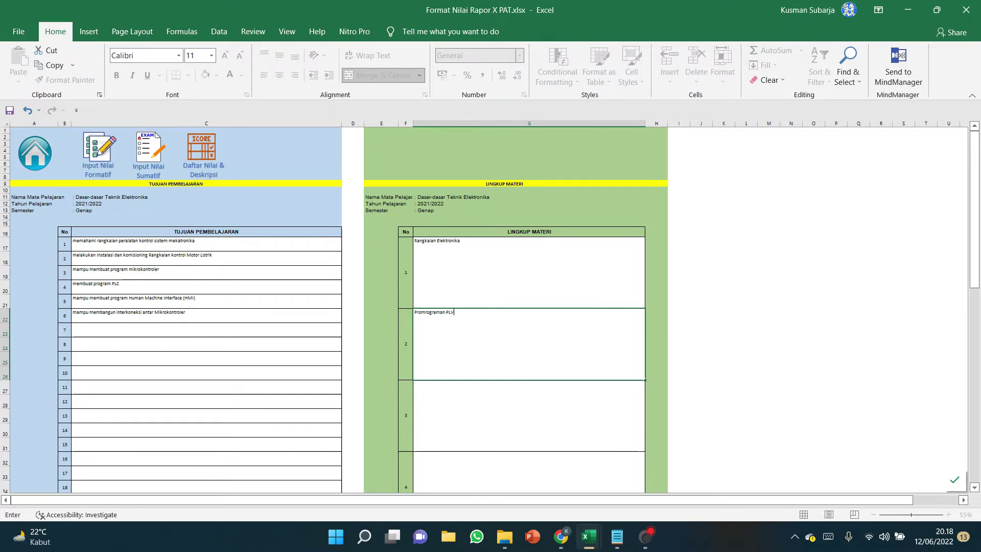
{"action": "key", "text": "Return"}
{"action": "type", "text": "Jaringan PLC"}
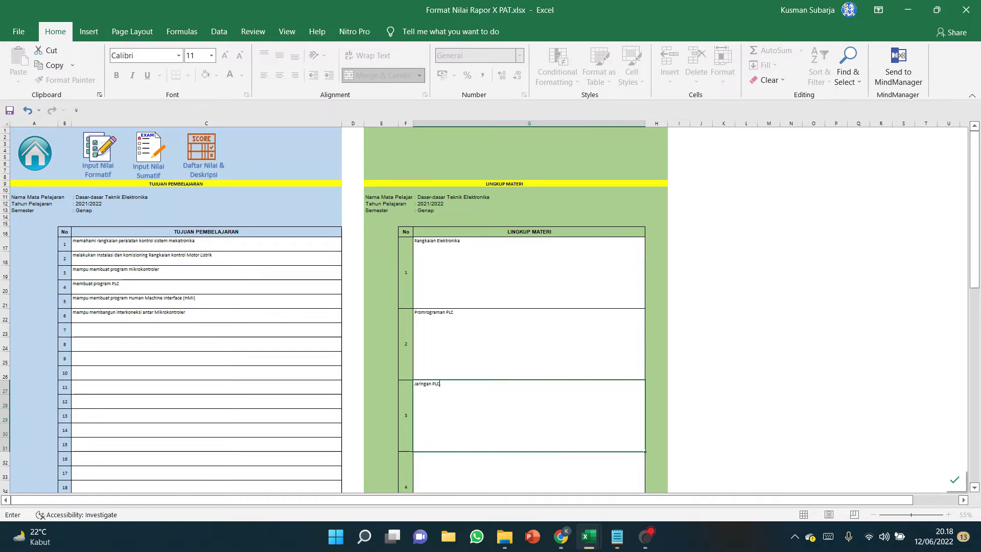
{"action": "key", "text": "Return"}
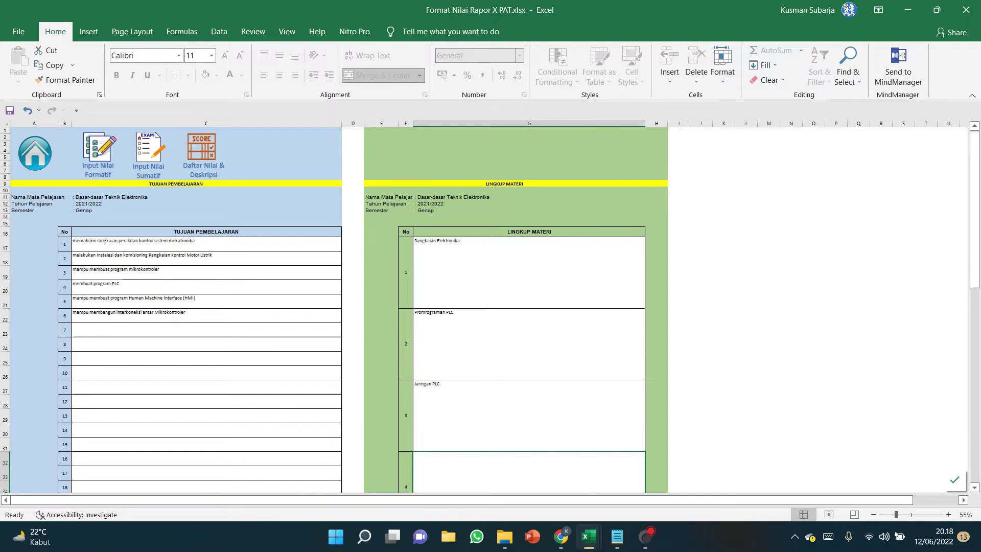
Open the Input Nilai Formatif sheet and look over its score entry grid for TP 1 to TP 35.
{"action": "left_click", "coordinate": [99, 160]}
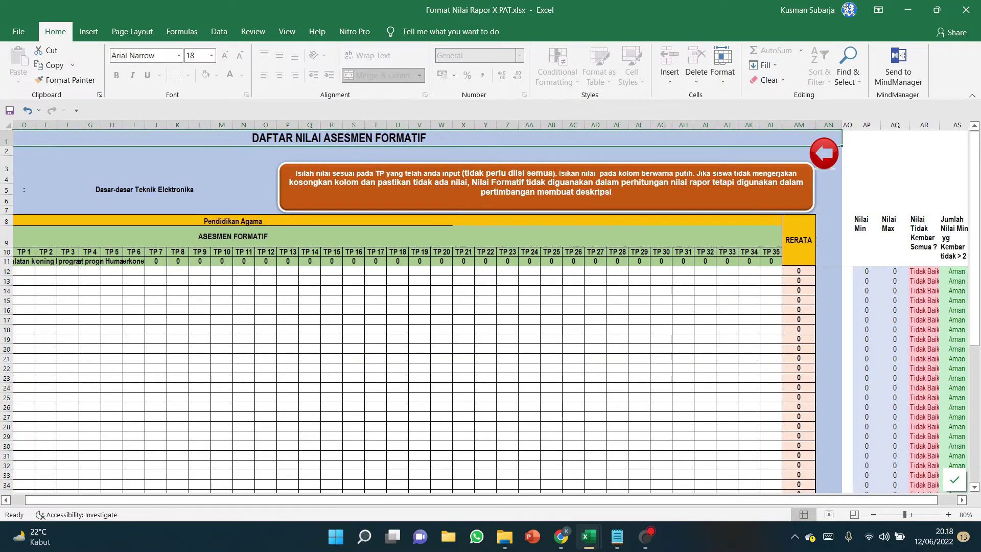
{"action": "left_click_drag", "start_coordinate": [836, 500], "coordinate": [820, 500]}
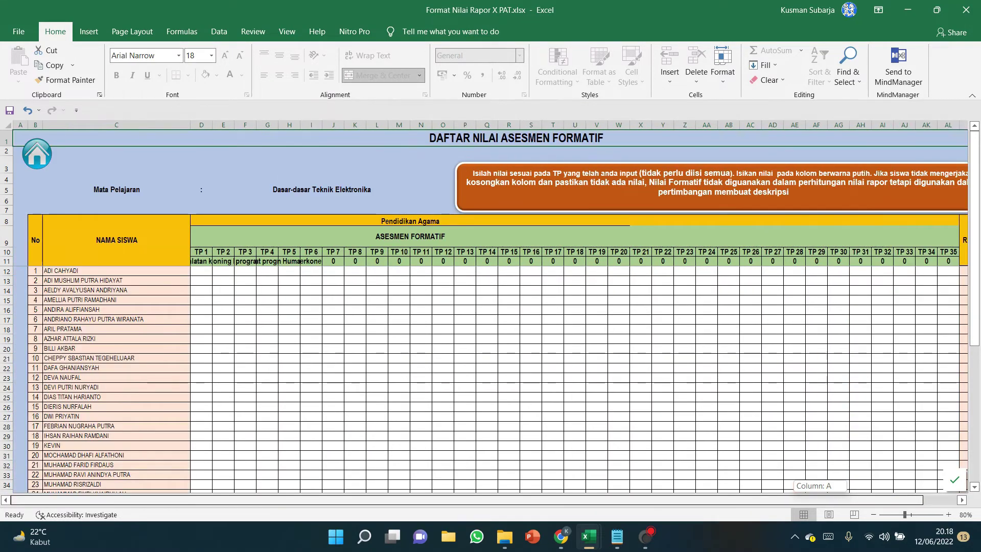
{"action": "left_click_drag", "start_coordinate": [201, 271], "coordinate": [946, 485]}
{"action": "left_click", "coordinate": [663, 407]}
{"action": "scroll", "coordinate": [662, 407], "scroll_direction": "up", "scroll_amount": 5}
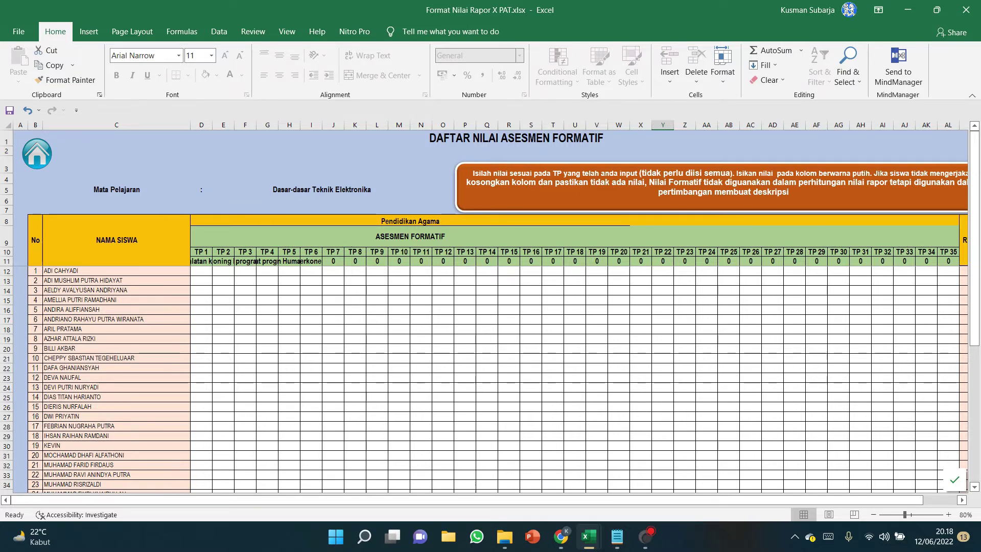
{"action": "scroll", "coordinate": [490, 307], "scroll_direction": "right", "scroll_amount": 3}
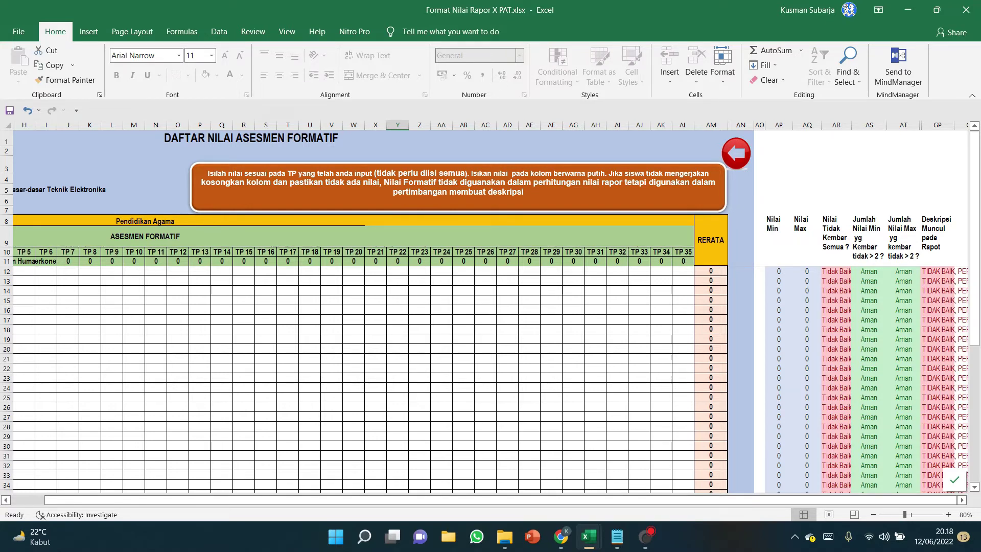
{"action": "left_click", "coordinate": [639, 271]}
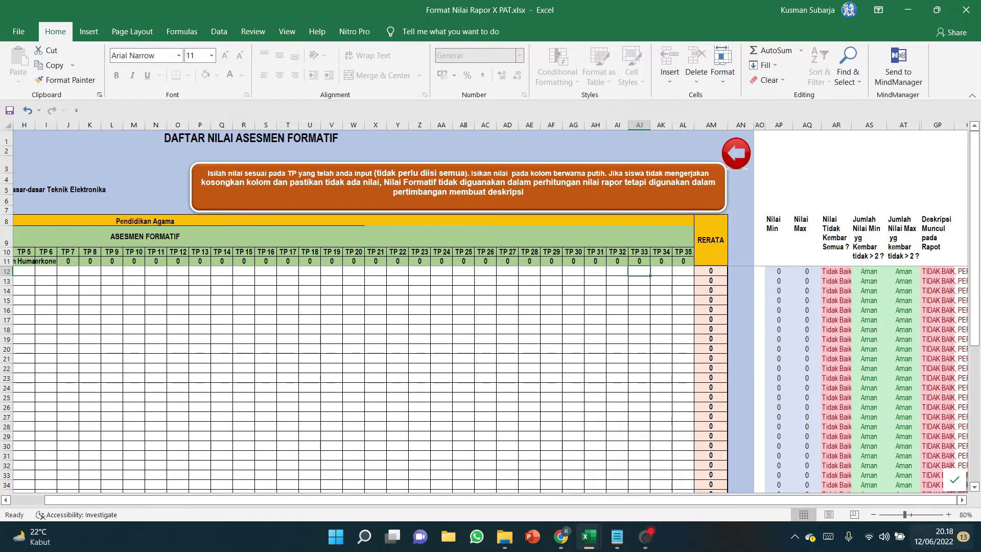
{"action": "left_click_drag", "start_coordinate": [500, 500], "coordinate": [467, 500]}
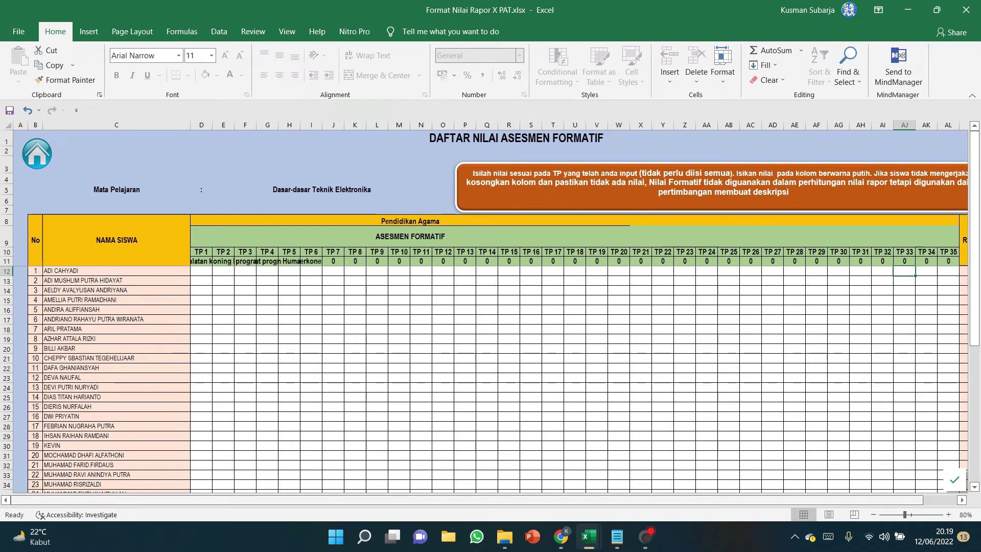
{"action": "scroll", "coordinate": [490, 307], "scroll_direction": "right", "scroll_amount": 3}
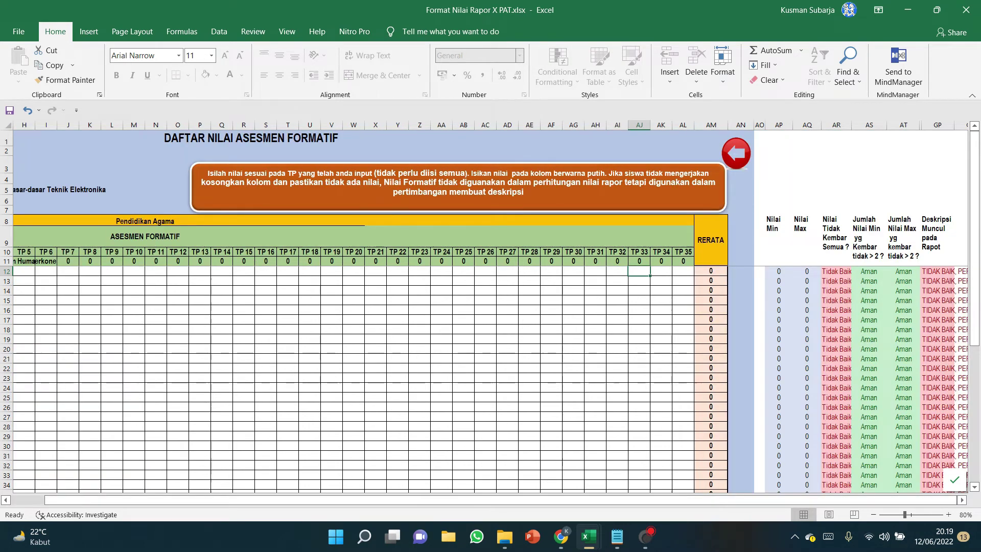
{"action": "left_click_drag", "start_coordinate": [134, 280], "coordinate": [661, 290]}
{"action": "left_click", "coordinate": [683, 271]}
{"action": "left_click", "coordinate": [661, 309]}
Examine the Nilai Min, Nilai Max and Deskripsi Muncul pada Rapot columns beside the formative score grid.
{"action": "left_click", "coordinate": [836, 240]}
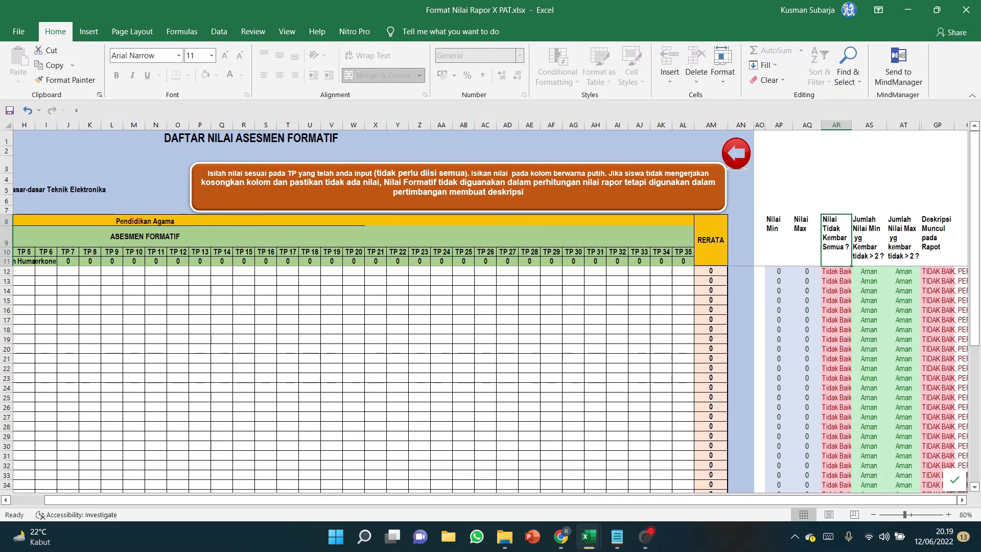
{"action": "left_click", "coordinate": [778, 240]}
{"action": "left_click", "coordinate": [807, 240]}
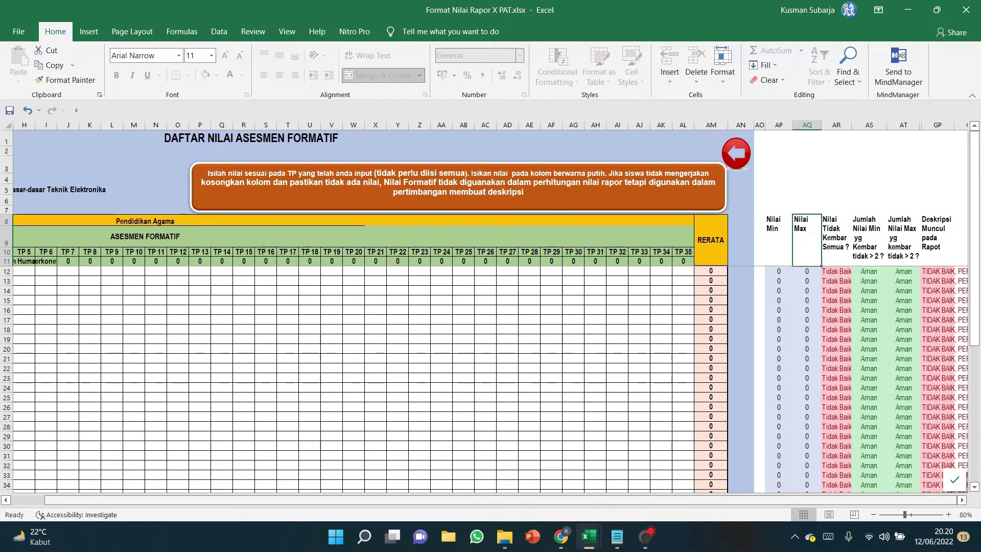
{"action": "scroll", "coordinate": [491, 307], "scroll_direction": "right", "scroll_amount": 3}
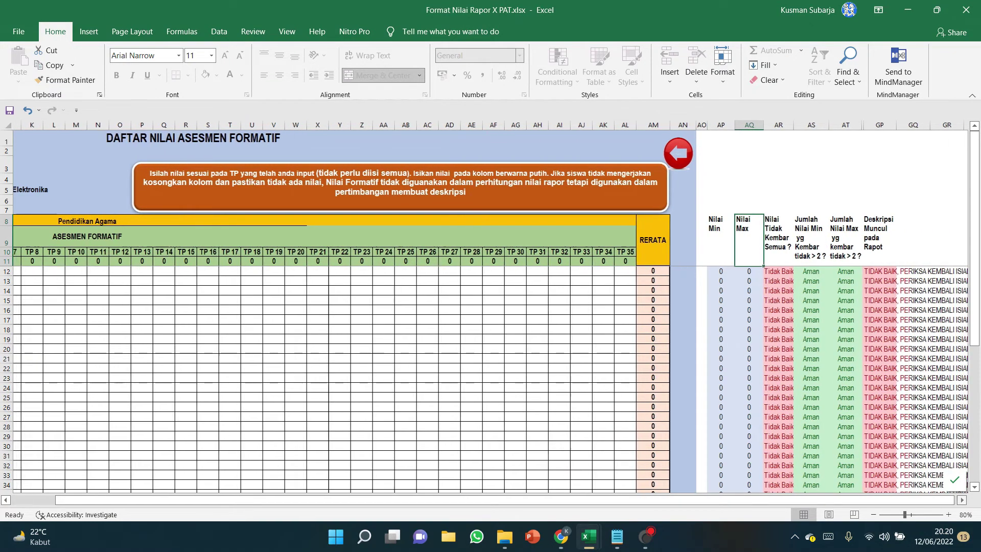
{"action": "scroll", "coordinate": [490, 307], "scroll_direction": "right", "scroll_amount": 2}
{"action": "left_click", "coordinate": [759, 239]}
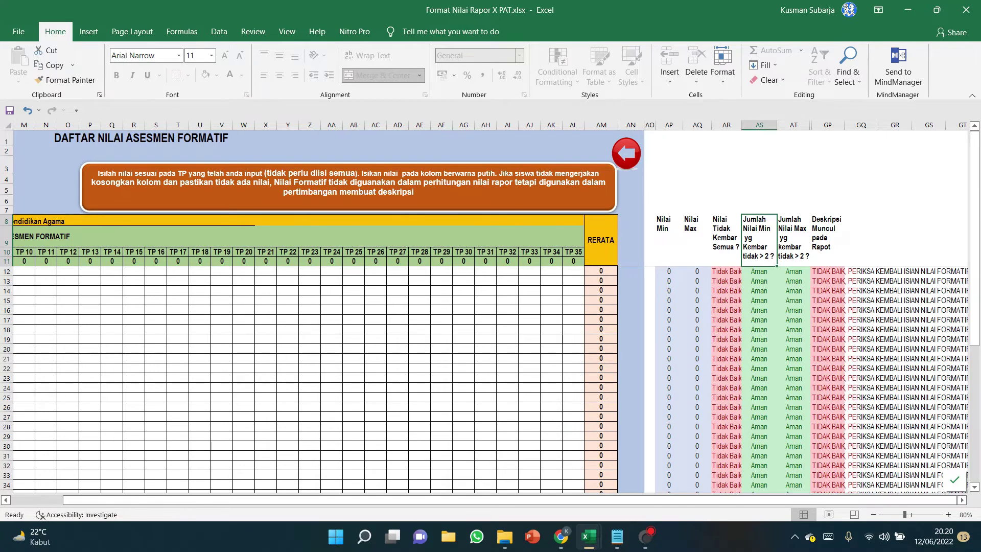
{"action": "scroll", "coordinate": [490, 307], "scroll_direction": "right", "scroll_amount": 2}
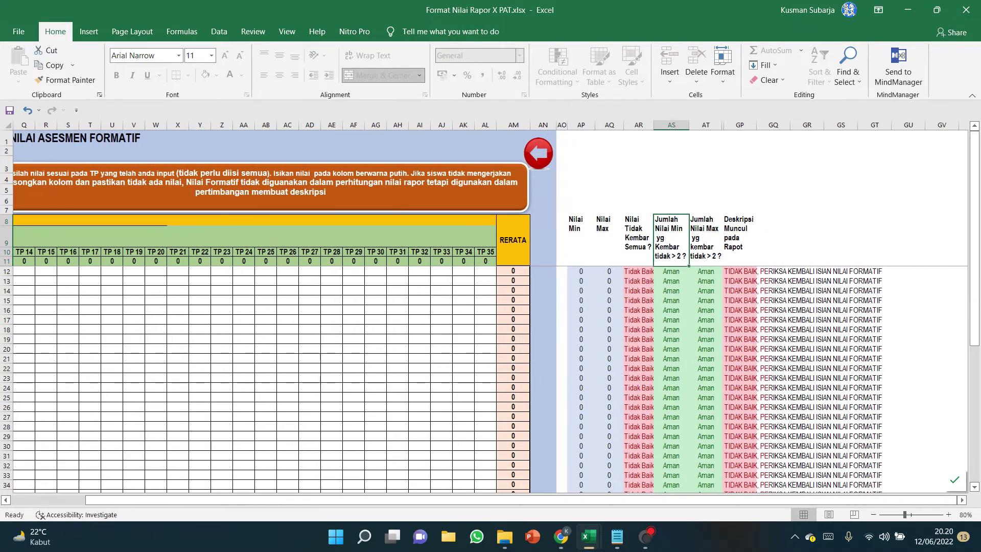
{"action": "left_click", "coordinate": [807, 271]}
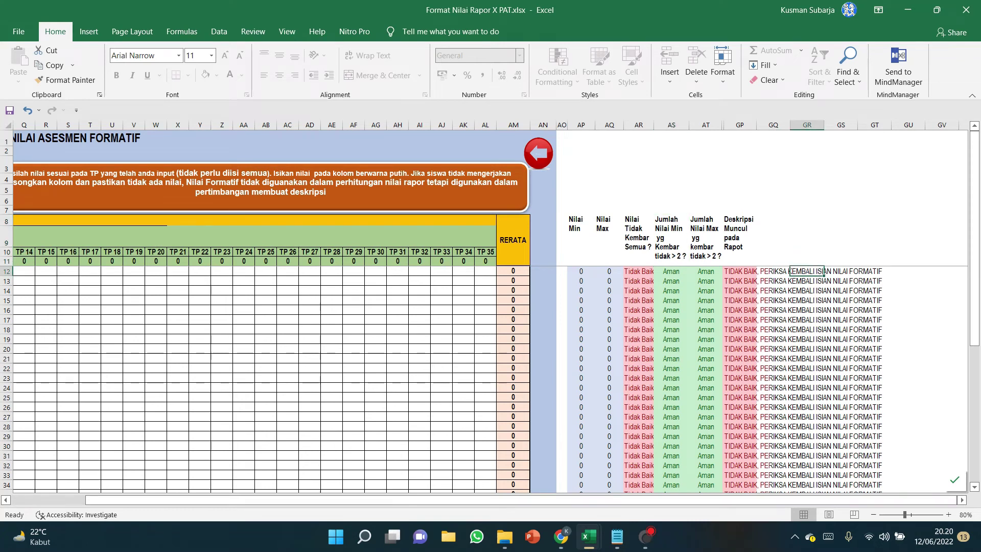
{"action": "left_click", "coordinate": [740, 125]}
{"action": "left_click", "coordinate": [774, 329]}
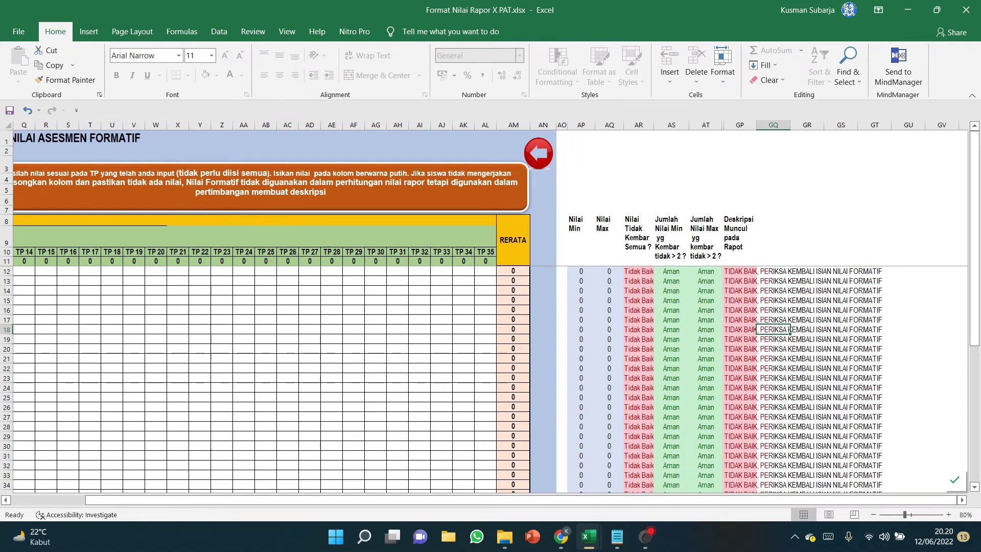
Review the three duplicate-score check columns AR to AT and their results for the first students.
{"action": "left_click", "coordinate": [639, 239]}
{"action": "left_click", "coordinate": [671, 239]}
{"action": "left_click", "coordinate": [706, 240]}
{"action": "left_click", "coordinate": [639, 239]}
{"action": "left_click", "coordinate": [671, 239]}
{"action": "left_click", "coordinate": [705, 240]}
{"action": "left_click_drag", "start_coordinate": [639, 272], "coordinate": [705, 272]}
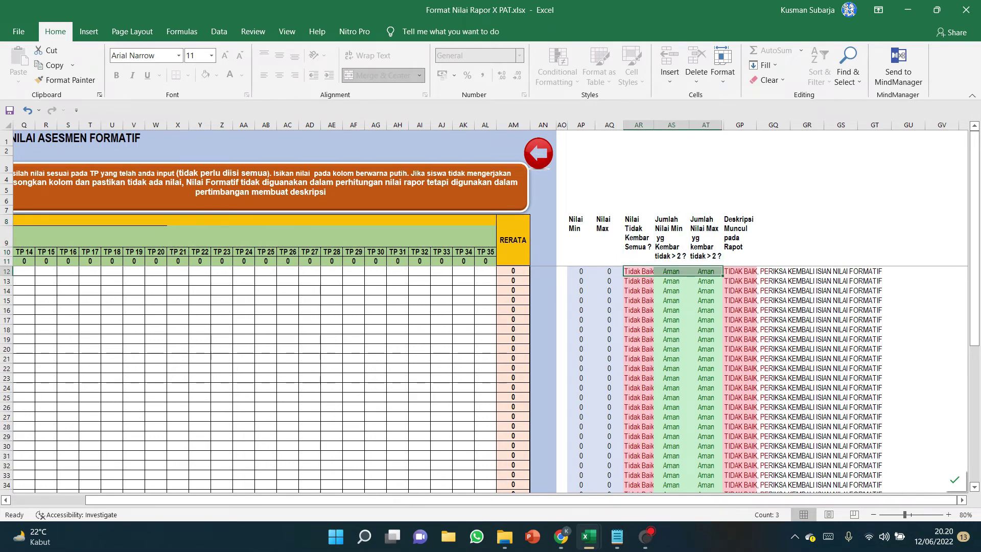
{"action": "left_click", "coordinate": [671, 281]}
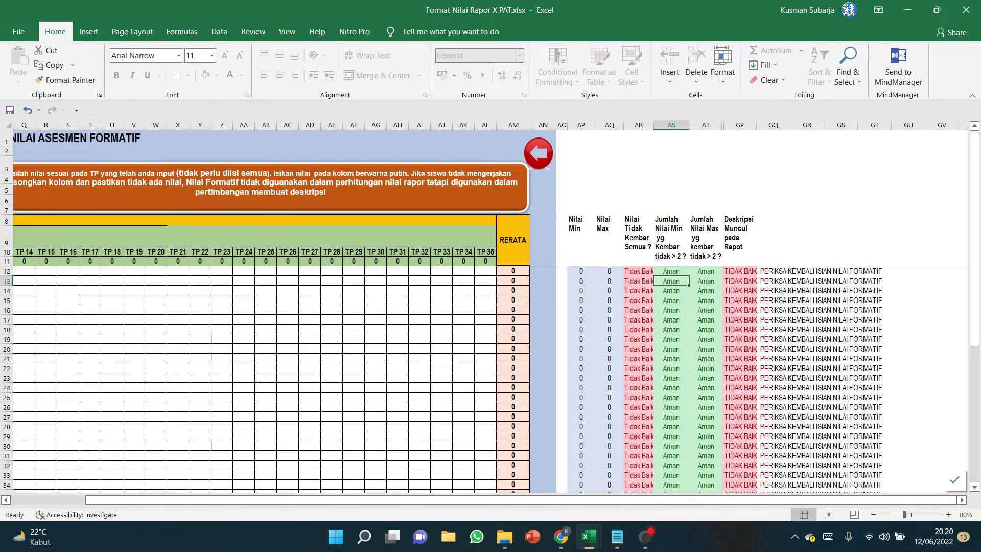
{"action": "left_click", "coordinate": [638, 271]}
Enter the first student's formative scores in row 12: 90 for TP 1, 80 for TP 2 to TP 5, and 70 for TP 6.
{"action": "left_click_drag", "start_coordinate": [893, 500], "coordinate": [819, 500]}
{"action": "left_click", "coordinate": [202, 271]}
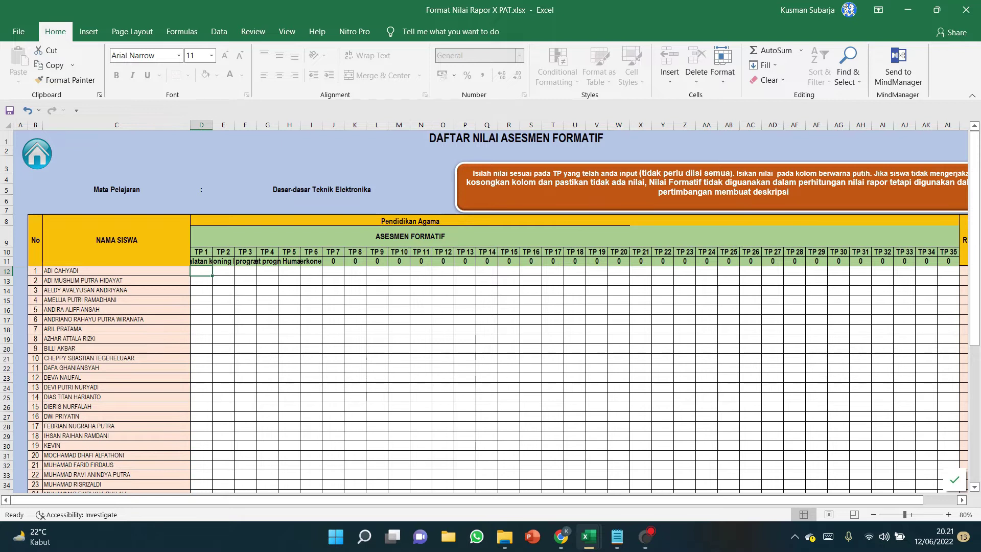
{"action": "type", "text": "90"}
{"action": "key", "text": "Tab"}
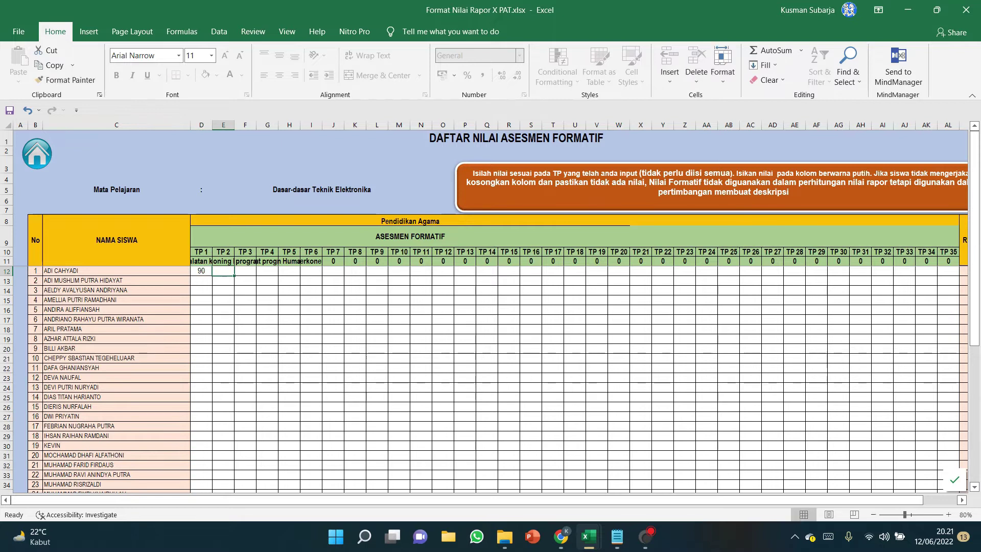
{"action": "type", "text": "80"}
{"action": "key", "text": "Tab"}
{"action": "type", "text": "80"}
{"action": "key", "text": "Tab"}
{"action": "type", "text": "80"}
{"action": "key", "text": "Tab"}
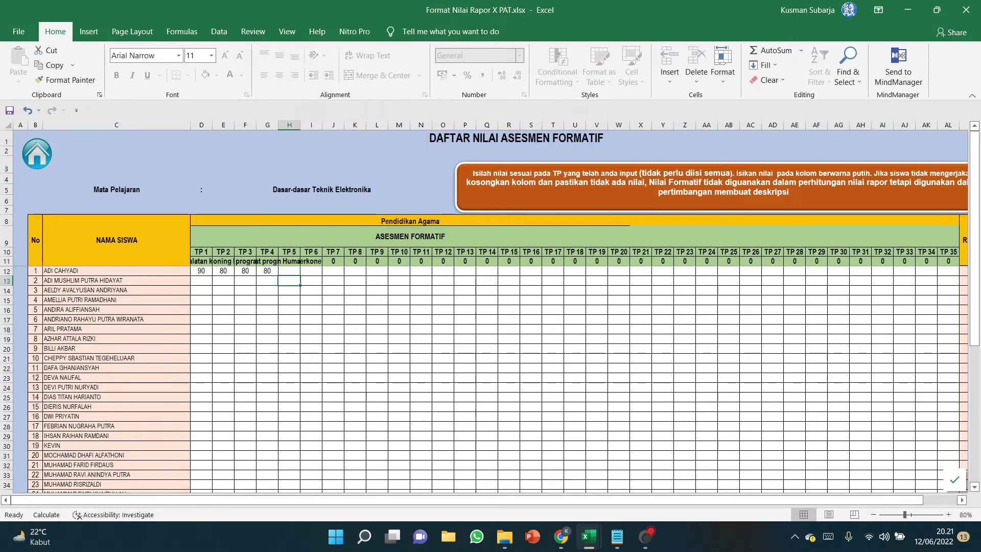
{"action": "type", "text": "8"}
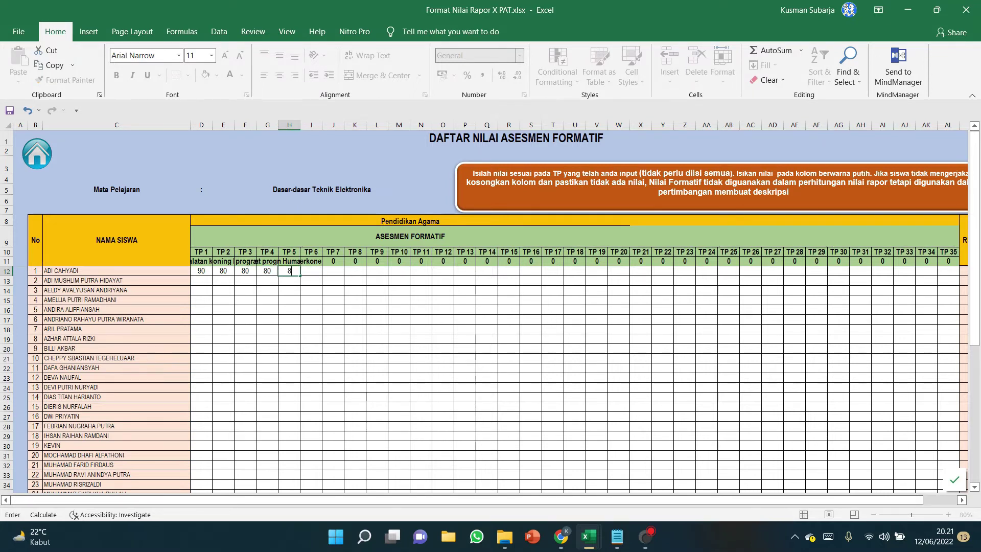
{"action": "type", "text": "0"}
{"action": "key", "text": "Tab"}
{"action": "type", "text": "70"}
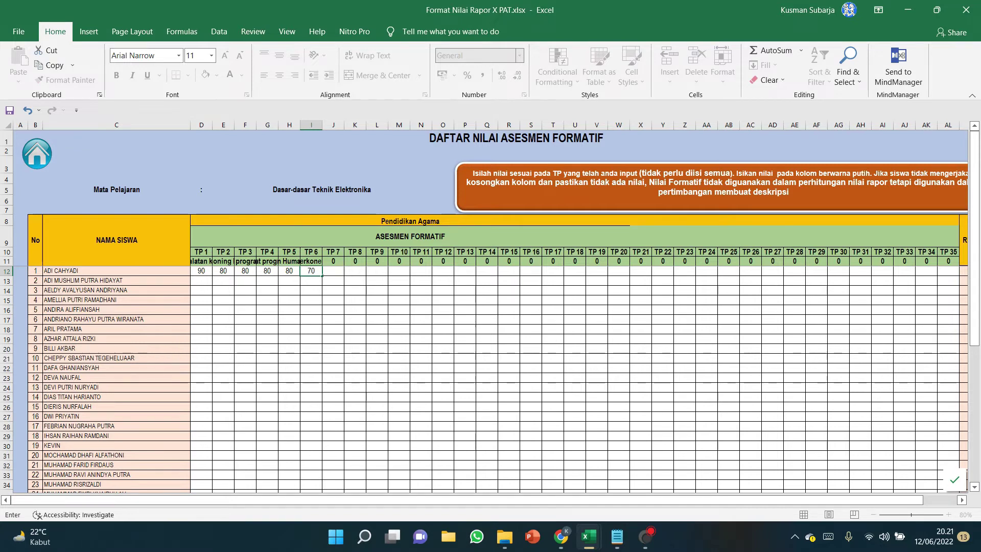
{"action": "left_click", "coordinate": [267, 310]}
{"action": "left_click_drag", "start_coordinate": [223, 271], "coordinate": [289, 271]}
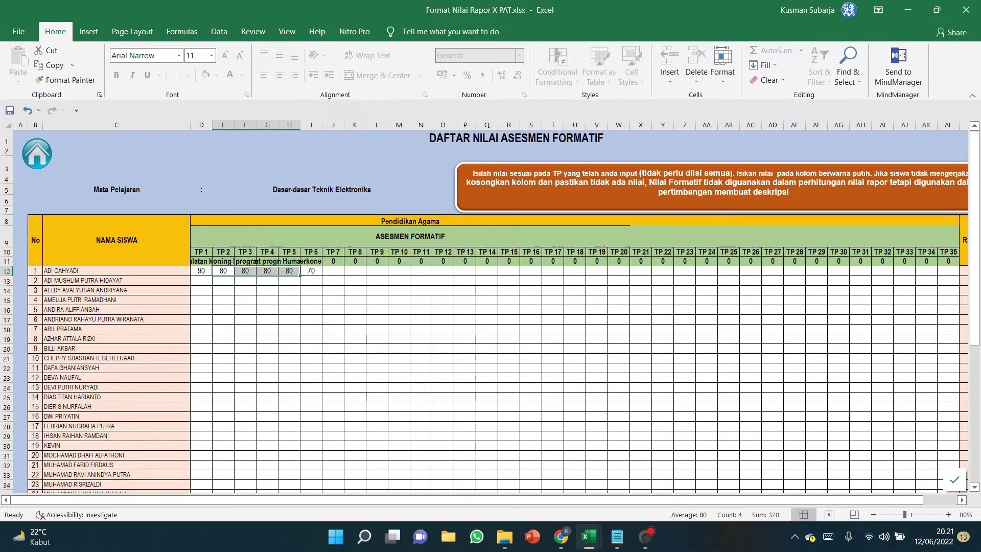
{"action": "left_click", "coordinate": [268, 300]}
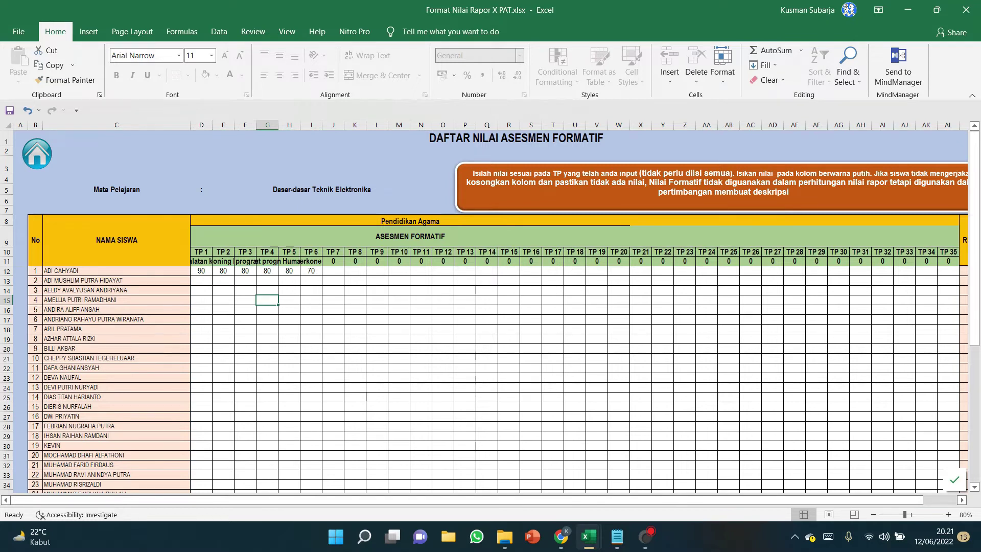
{"action": "left_click", "coordinate": [201, 270]}
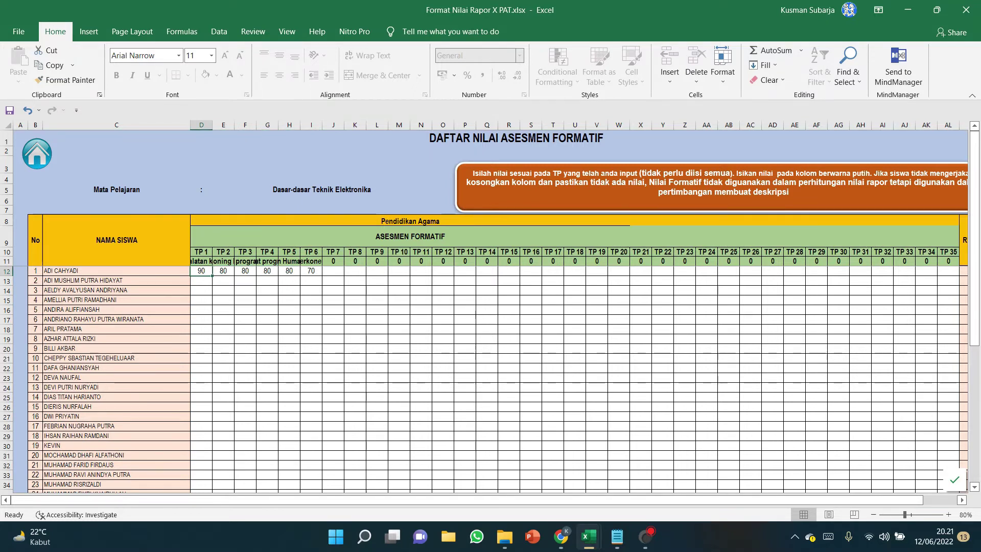
{"action": "left_click", "coordinate": [311, 271]}
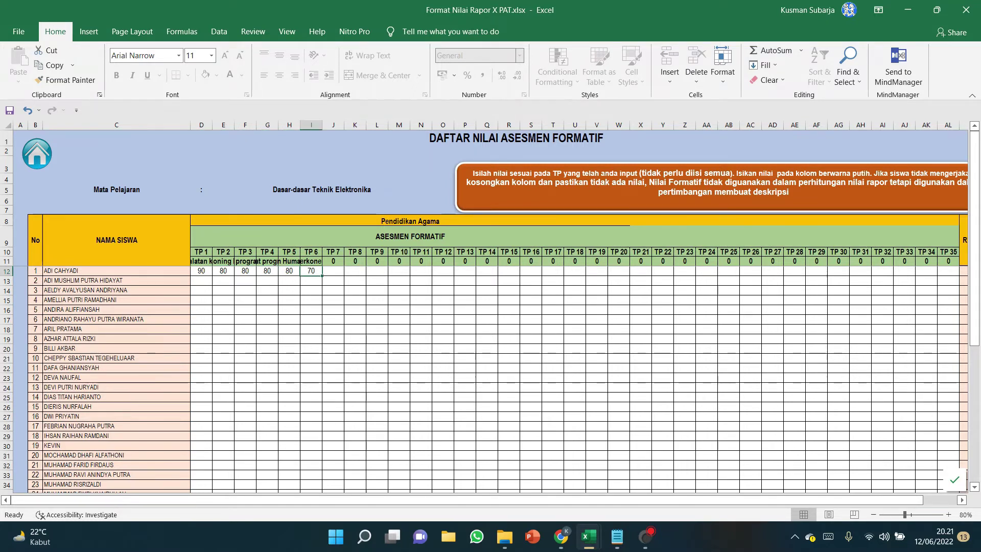
Enter the second student's formative scores for TP 1 to TP 6 in row 13: 90, 90, 80, 80, 70 and 80.
{"action": "left_click", "coordinate": [201, 280]}
{"action": "type", "text": "90"}
{"action": "key", "text": "Tab"}
{"action": "type", "text": "90"}
{"action": "key", "text": "Tab"}
{"action": "type", "text": "80"}
{"action": "key", "text": "Tab"}
{"action": "type", "text": "80"}
{"action": "key", "text": "Tab"}
{"action": "type", "text": "80"}
{"action": "key", "text": "Tab"}
{"action": "key", "text": "Left"}
{"action": "type", "text": "70"}
{"action": "key", "text": "Tab"}
{"action": "type", "text": "80"}
{"action": "key", "text": "Down"}
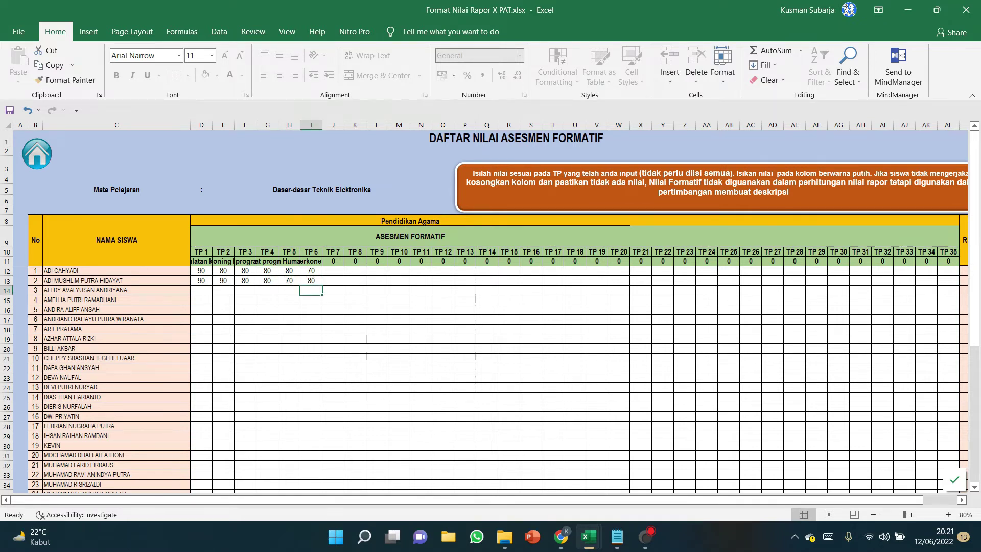
Enter the third student's formative scores in row 14: 80 for TP 1 to TP 3, 90 for TP 4, and 70 for TP 5 and TP 6.
{"action": "left_click", "coordinate": [201, 290]}
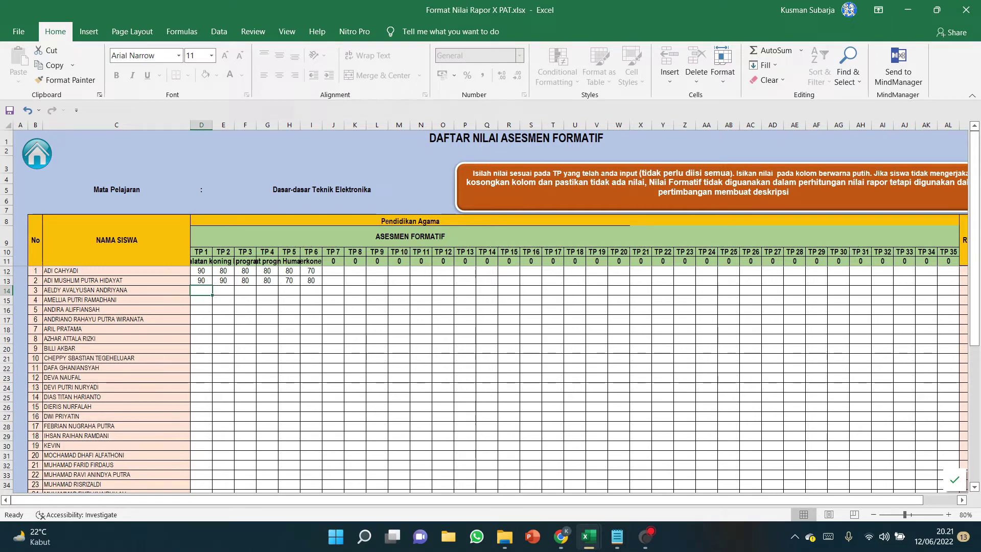
{"action": "type", "text": "80"}
{"action": "key", "text": "Tab"}
{"action": "type", "text": "80"}
{"action": "key", "text": "Tab"}
{"action": "type", "text": "8"}
{"action": "key", "text": "Tab"}
{"action": "key", "text": "shift+Tab"}
{"action": "type", "text": "80"}
{"action": "key", "text": "Tab"}
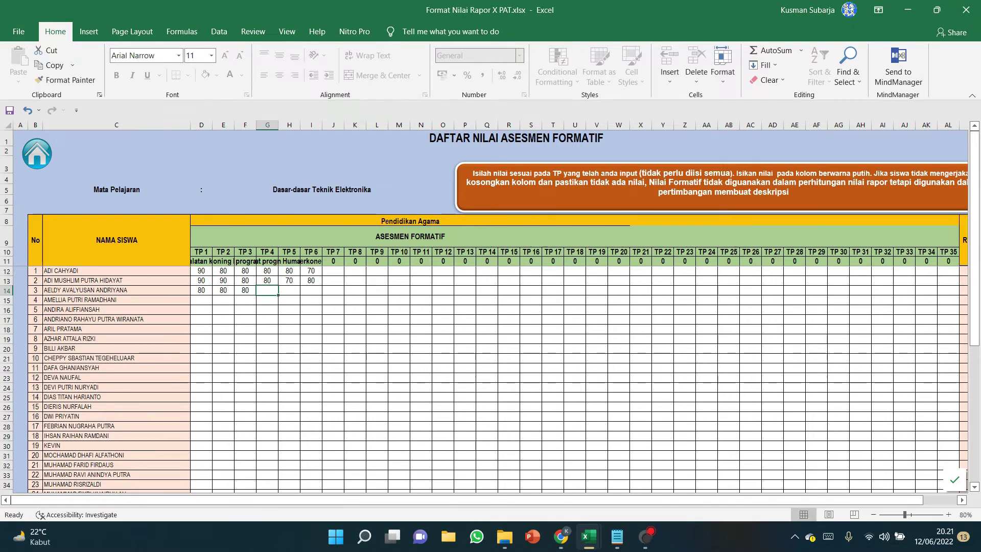
{"action": "type", "text": "90"}
{"action": "key", "text": "Tab"}
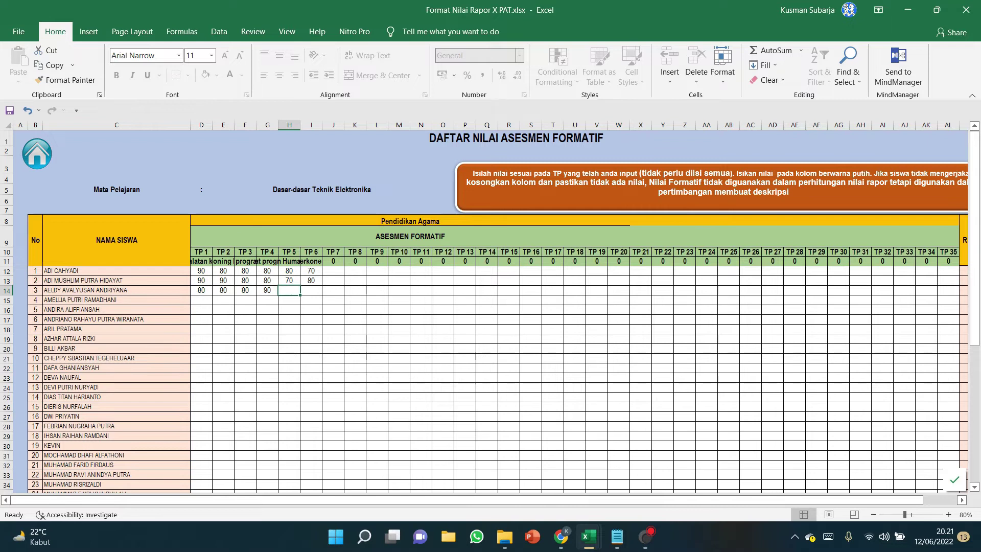
{"action": "type", "text": "70"}
{"action": "key", "text": "Tab"}
{"action": "type", "text": "70"}
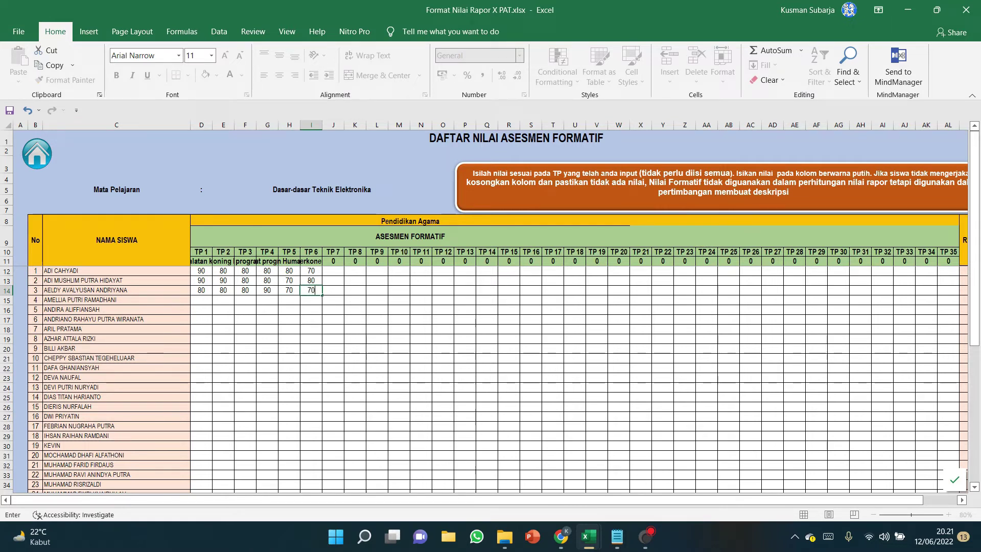
{"action": "key", "text": "Down"}
Enter 90 as the fourth student's formative score for TP 1 and TP 2 in row 15 and fill it across through TP 6.
{"action": "key", "text": "Left"}
{"action": "key", "text": "Left"}
{"action": "key", "text": "Left"}
{"action": "key", "text": "Left"}
{"action": "key", "text": "Left"}
{"action": "key", "text": "Left"}
{"action": "key", "text": "Right"}
{"action": "type", "text": "90"}
{"action": "key", "text": "Tab"}
{"action": "type", "text": "909"}
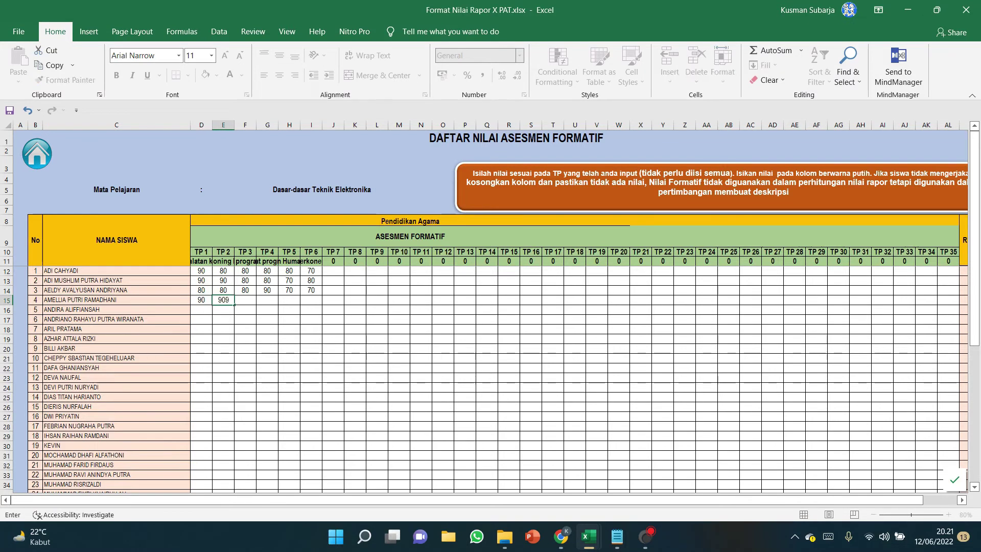
{"action": "key", "text": "BackSpace"}
{"action": "key", "text": "Tab"}
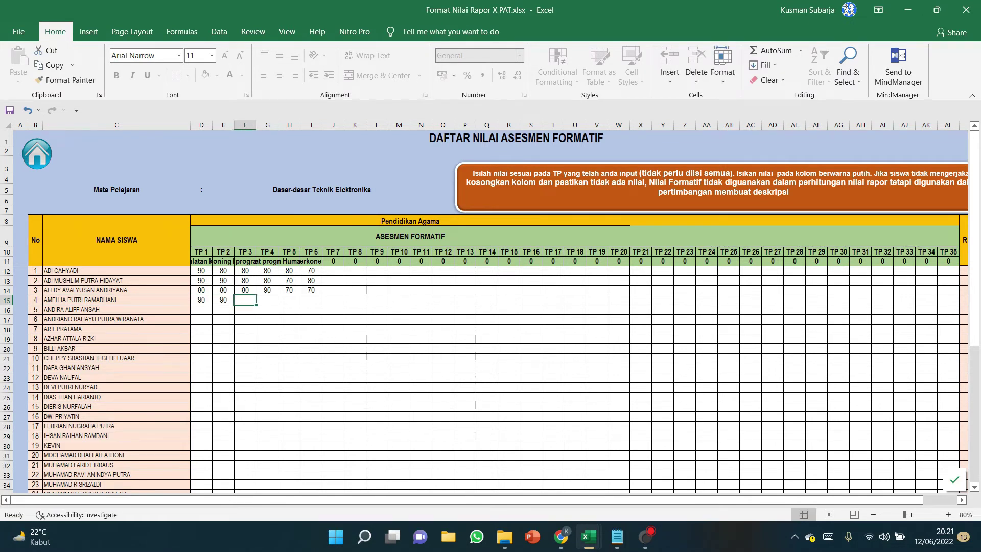
{"action": "left_click", "coordinate": [224, 300]}
{"action": "left_click_drag", "start_coordinate": [234, 304], "coordinate": [313, 307]}
Fill the fifth student's formative scores in row 16 with 80 for TP 1 to TP 3 and 70 for TP 4 to TP 6.
{"action": "left_click", "coordinate": [202, 310]}
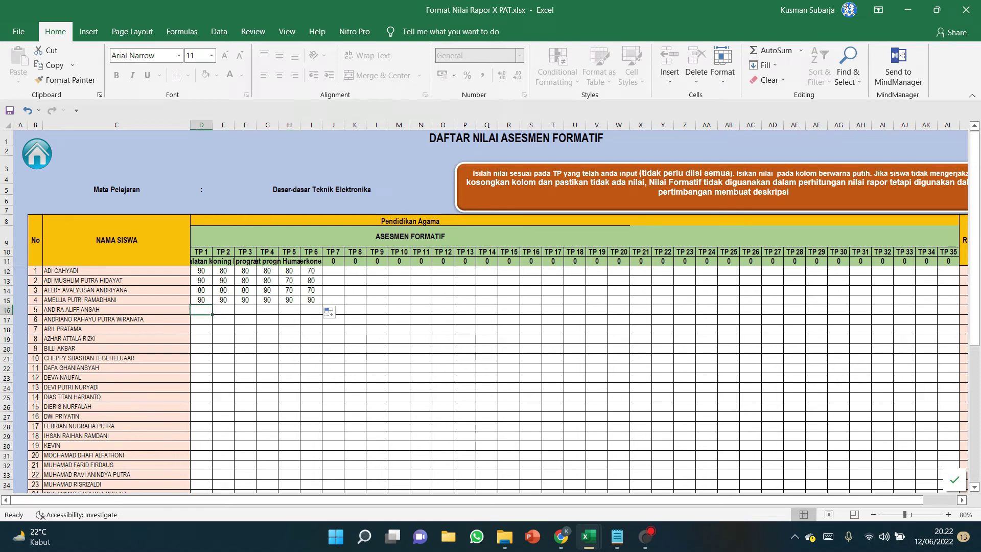
{"action": "type", "text": "80"}
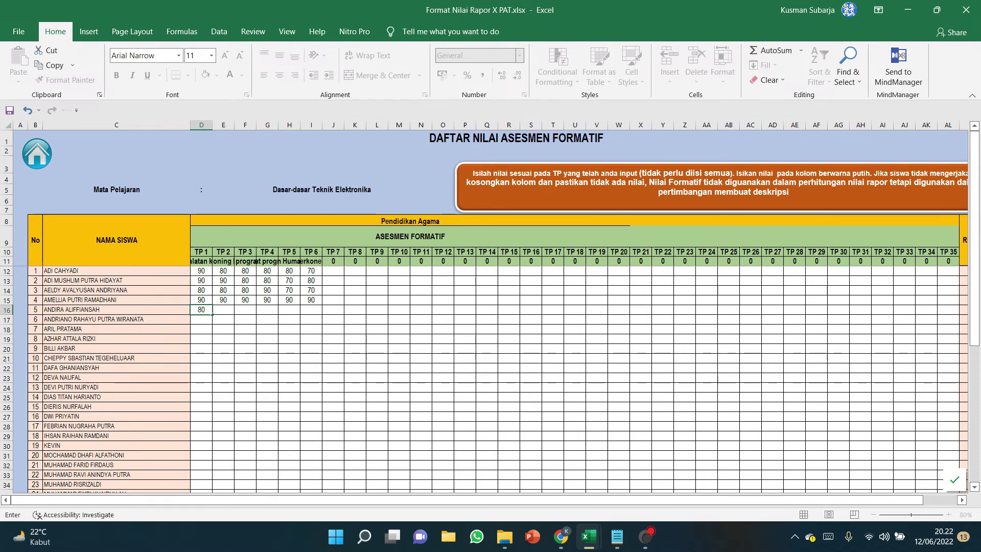
{"action": "key", "text": "ctrl+Return"}
{"action": "left_click_drag", "start_coordinate": [213, 315], "coordinate": [249, 312]}
{"action": "left_click", "coordinate": [267, 309]}
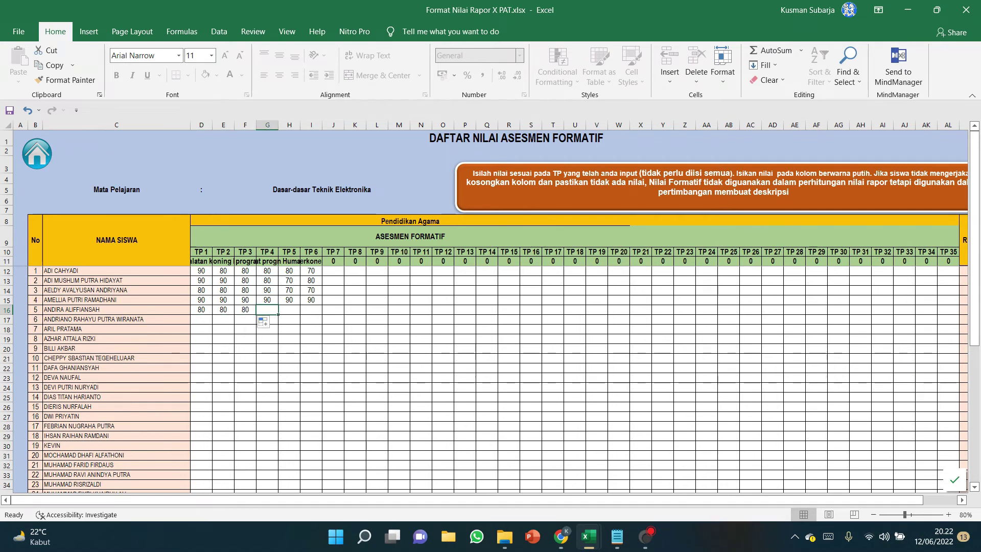
{"action": "type", "text": "70"}
{"action": "key", "text": "Tab"}
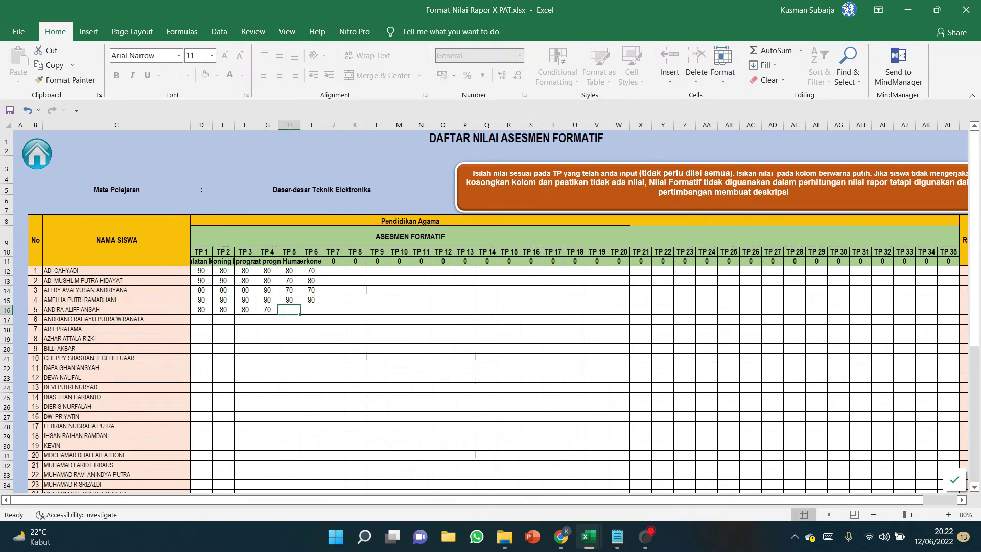
{"action": "key", "text": "Left"}
{"action": "left_click_drag", "start_coordinate": [278, 315], "coordinate": [311, 312]}
{"action": "left_click", "coordinate": [311, 338]}
Review the duplicate-score checks in columns AR to AT for the first three students in rows 12 to 14.
{"action": "left_click", "coordinate": [223, 309]}
{"action": "left_click", "coordinate": [246, 329]}
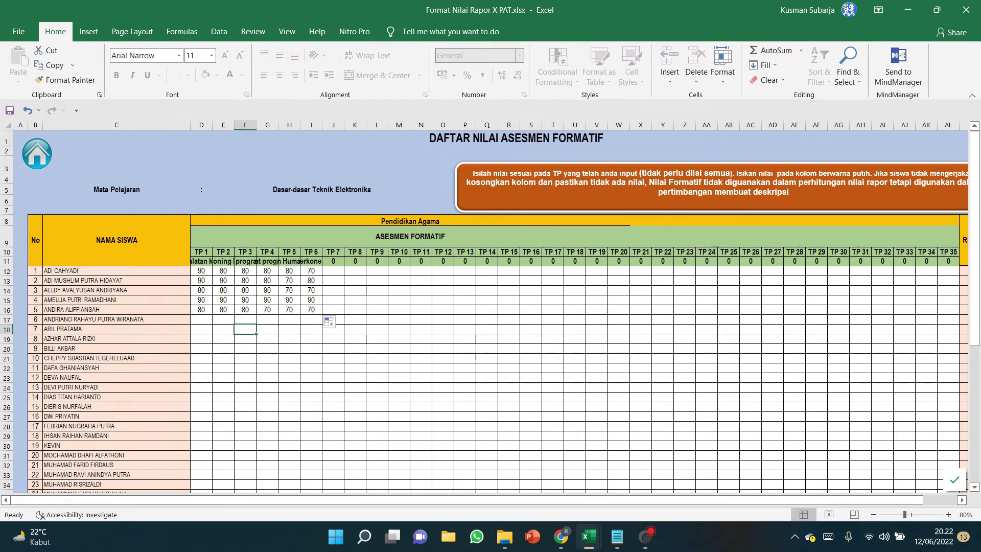
{"action": "left_click", "coordinate": [245, 310]}
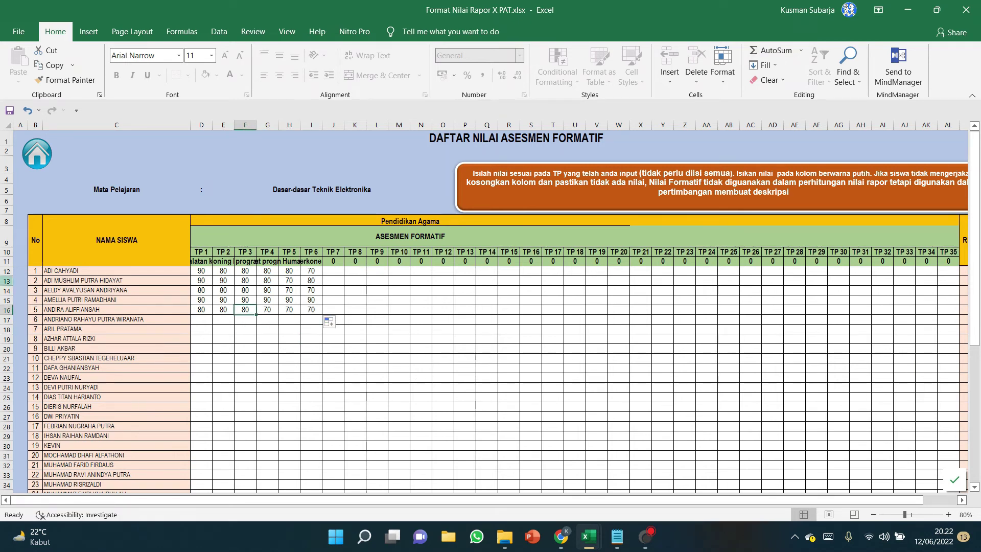
{"action": "left_click_drag", "start_coordinate": [558, 501], "coordinate": [592, 500]}
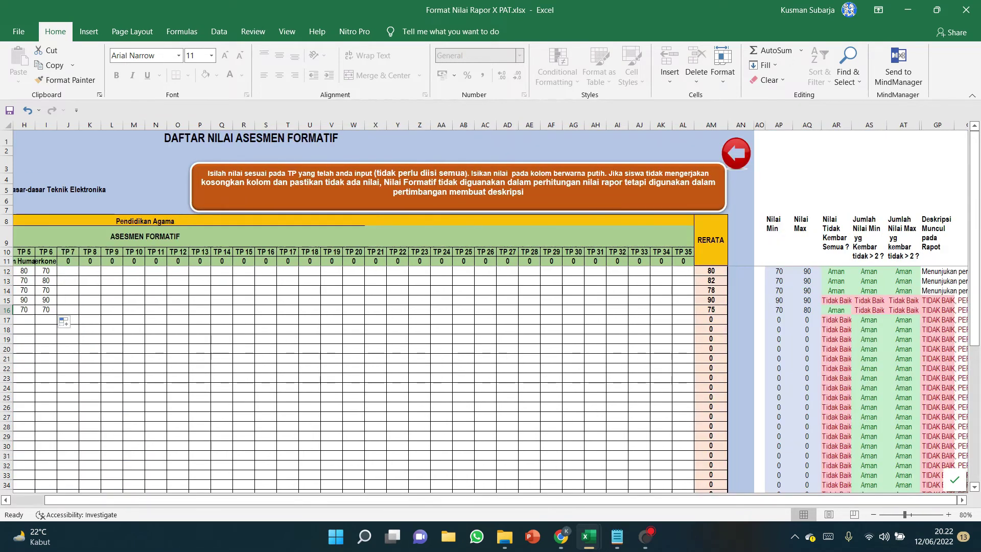
{"action": "left_click_drag", "start_coordinate": [6, 271], "coordinate": [7, 295]}
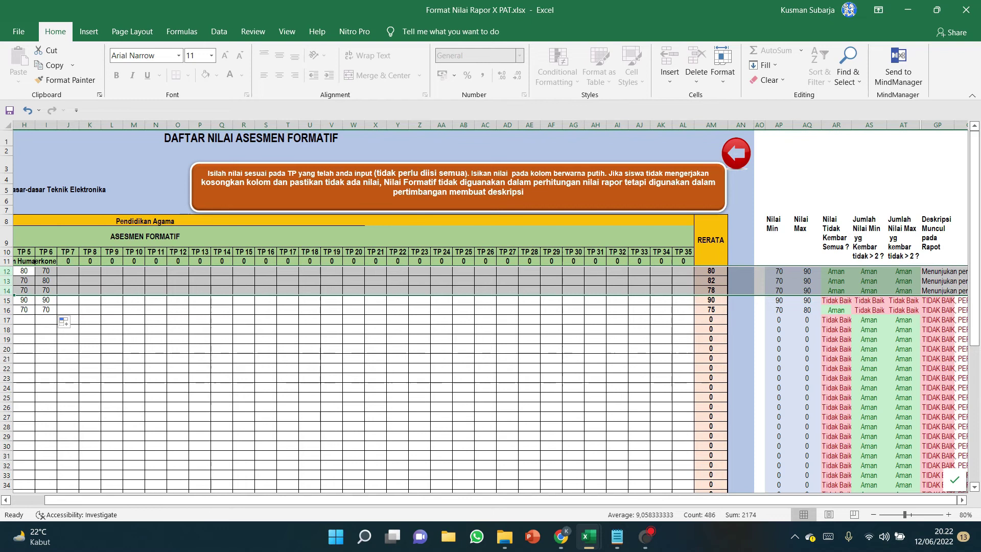
{"action": "left_click", "coordinate": [837, 271]}
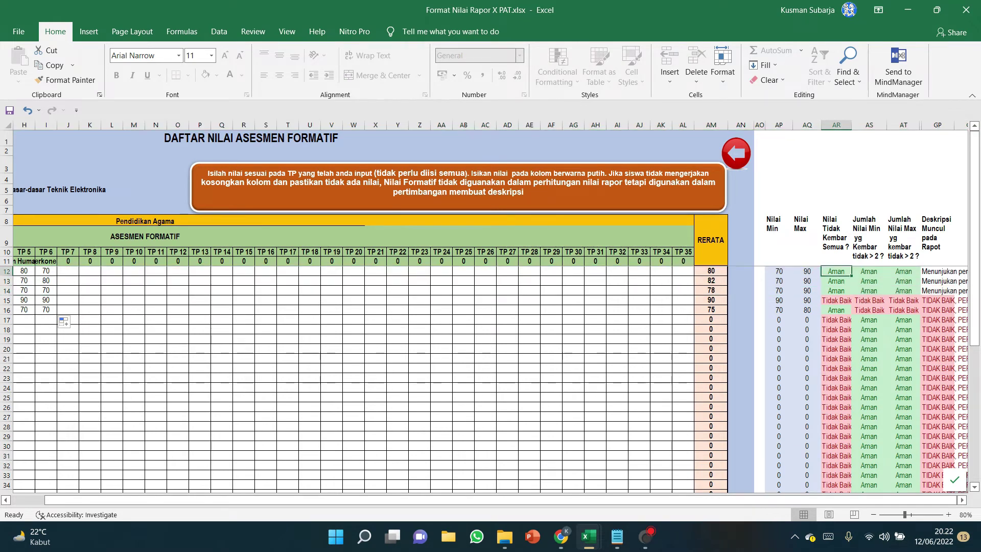
{"action": "left_click", "coordinate": [869, 272]}
{"action": "left_click", "coordinate": [904, 272]}
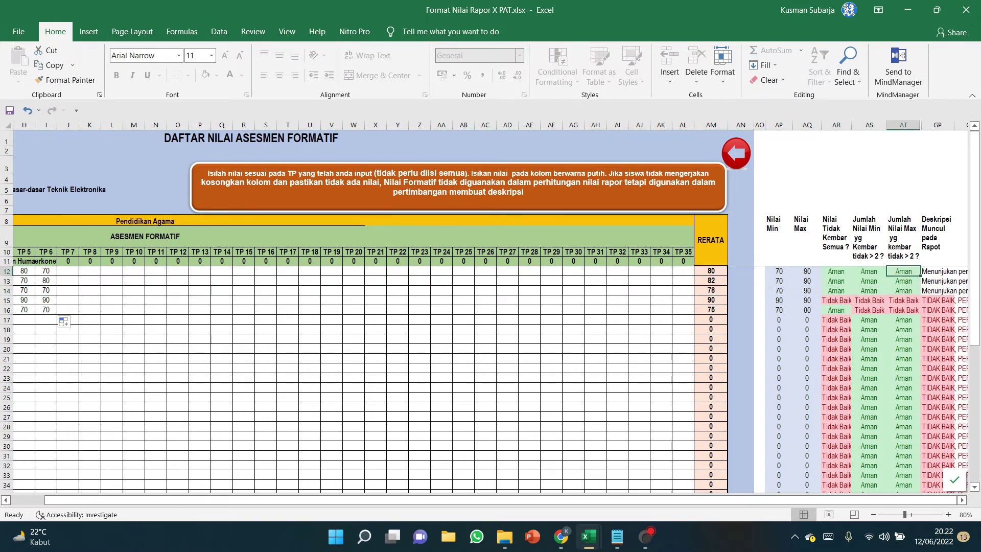
{"action": "left_click_drag", "start_coordinate": [836, 281], "coordinate": [903, 291]}
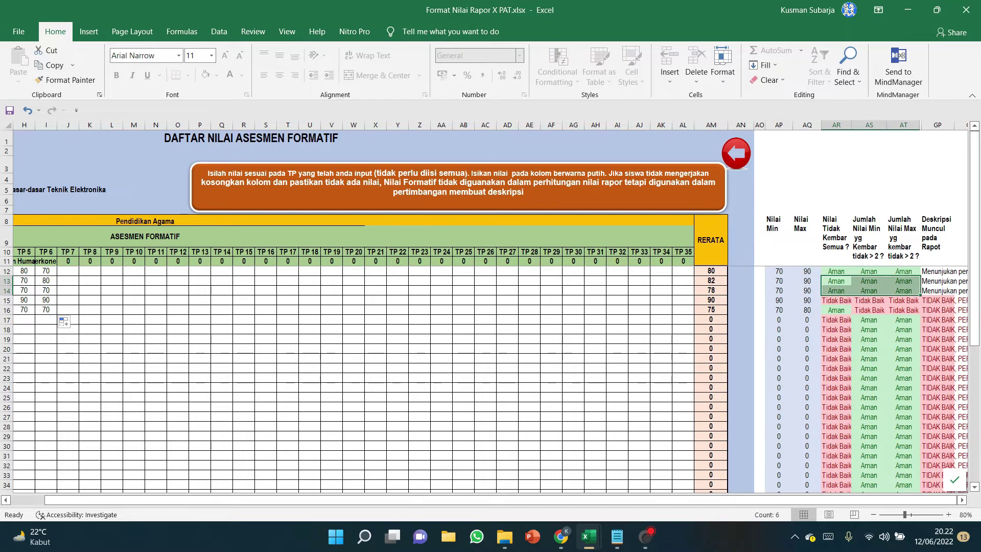
Compare the fourth and fifth students' scores in rows 15 and 16 with their duplicate-score checks and report description.
{"action": "left_click", "coordinate": [868, 300]}
{"action": "left_click", "coordinate": [7, 300]}
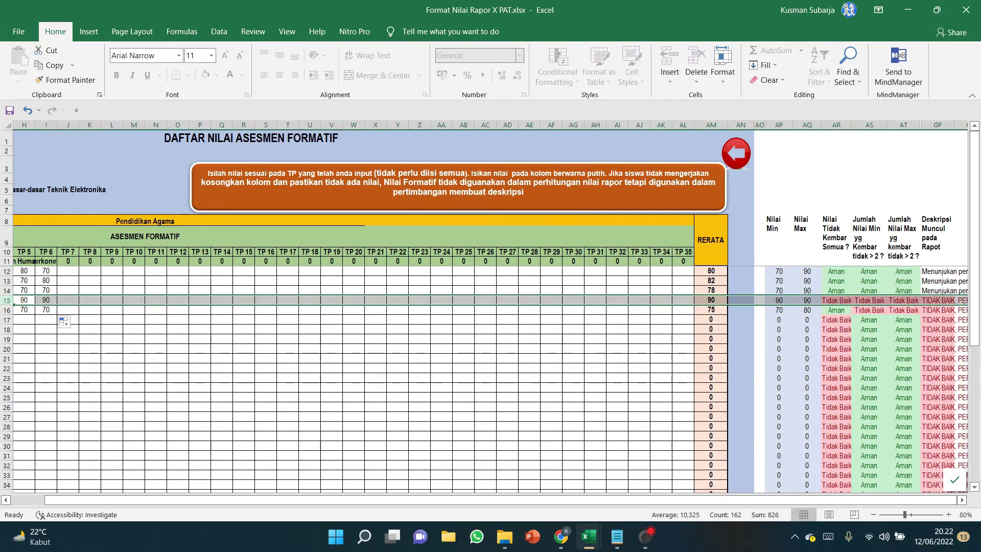
{"action": "left_click_drag", "start_coordinate": [881, 500], "coordinate": [843, 500]}
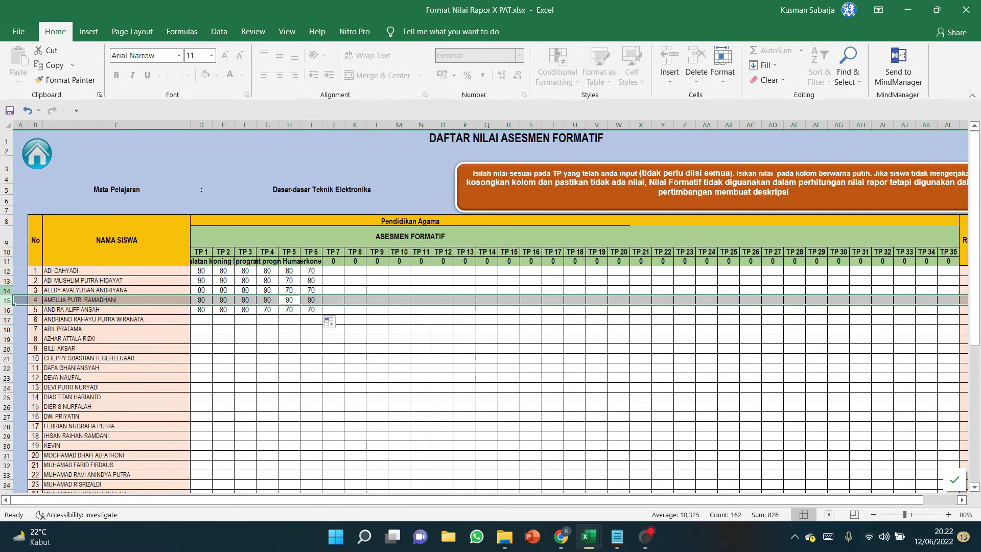
{"action": "left_click", "coordinate": [7, 310]}
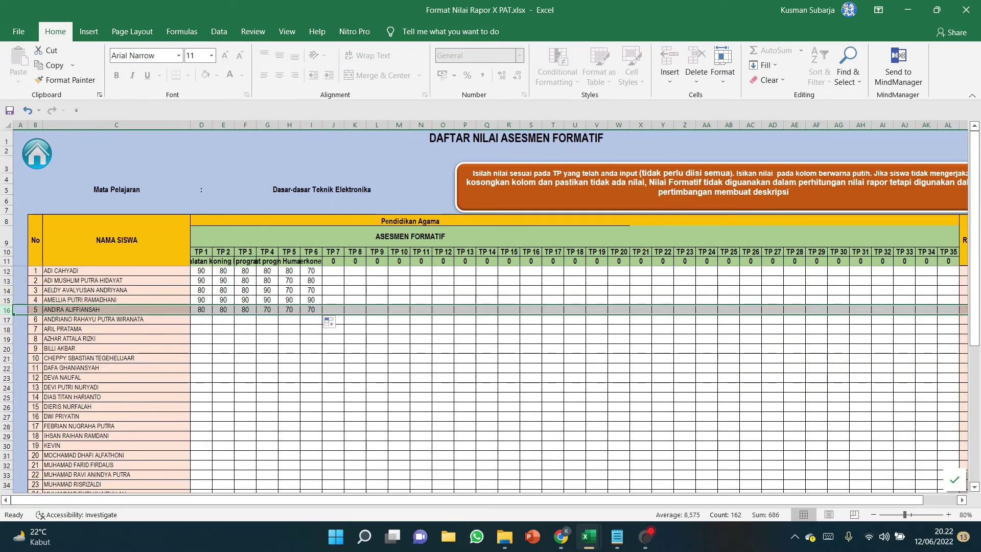
{"action": "left_click_drag", "start_coordinate": [751, 500], "coordinate": [785, 501]}
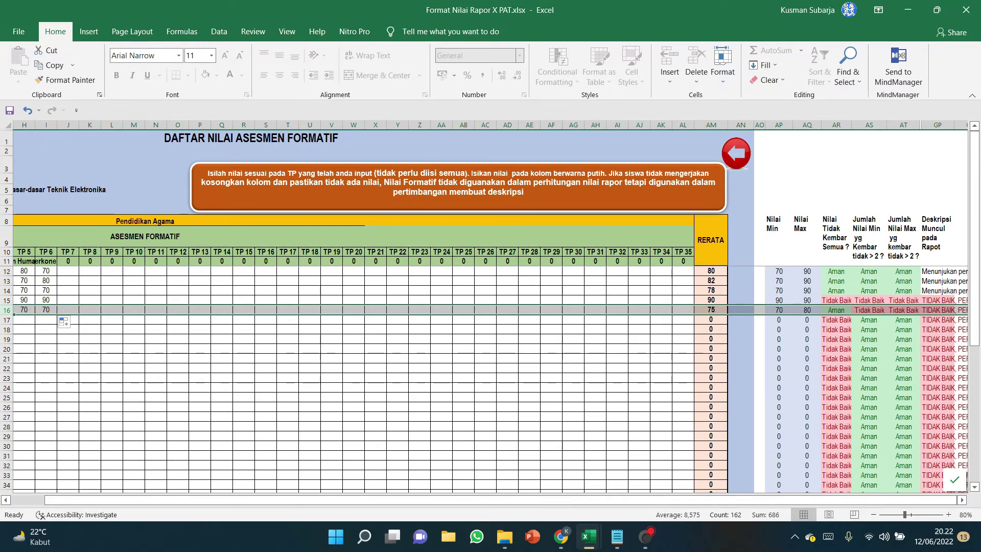
{"action": "left_click", "coordinate": [869, 310]}
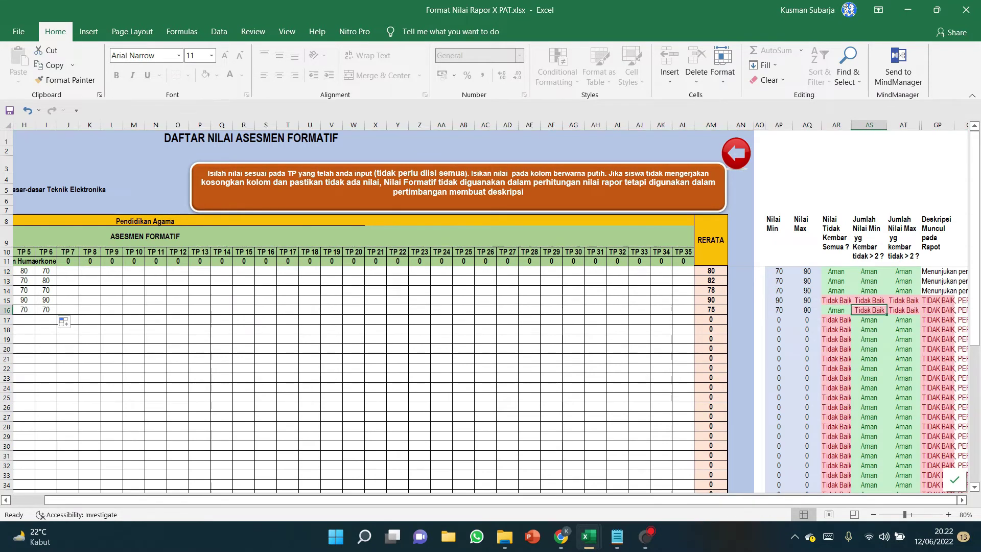
{"action": "left_click", "coordinate": [903, 310]}
{"action": "left_click", "coordinate": [938, 310]}
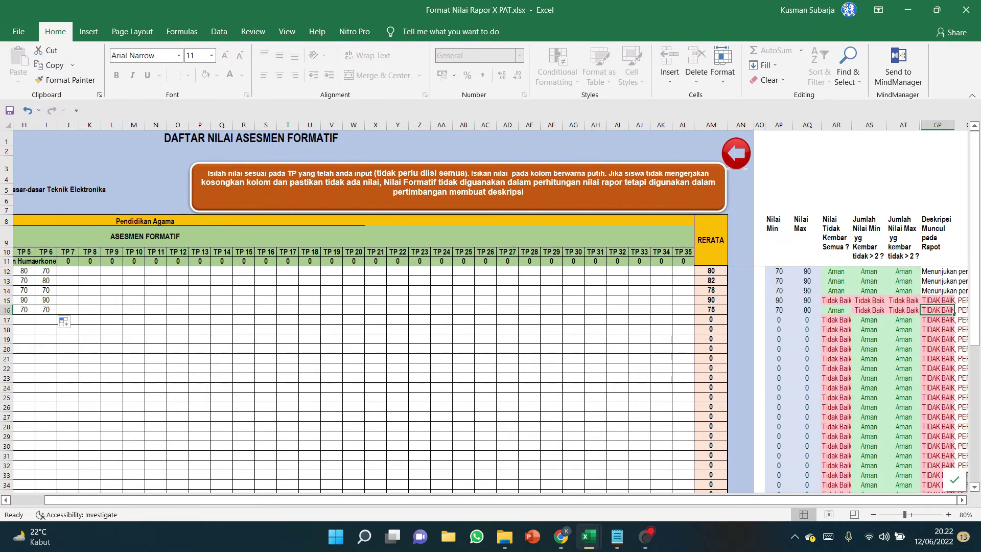
Examine the first student's scores in row 12 together with the full text in the Deskripsi Muncul pada Rapot column.
{"action": "left_click_drag", "start_coordinate": [571, 500], "coordinate": [534, 500]}
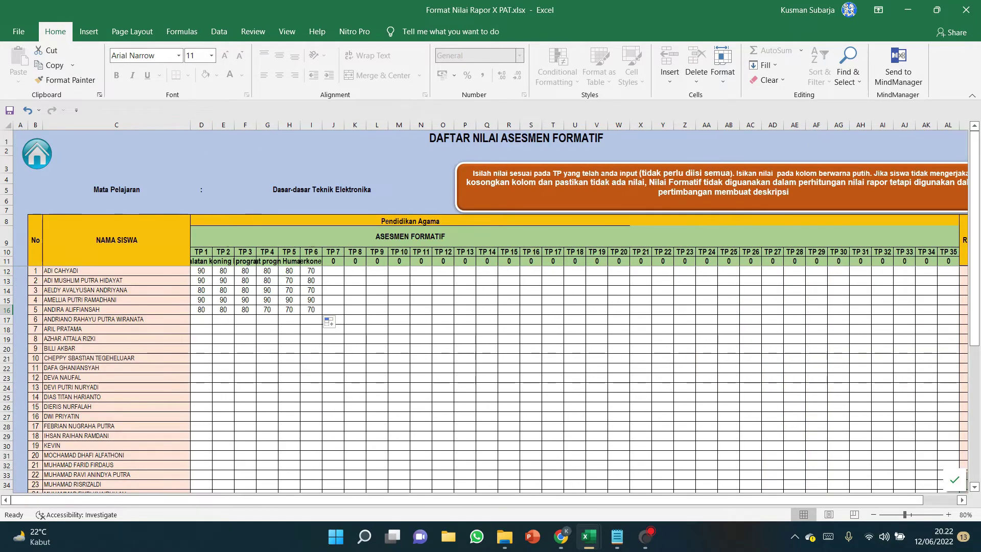
{"action": "left_click", "coordinate": [7, 272]}
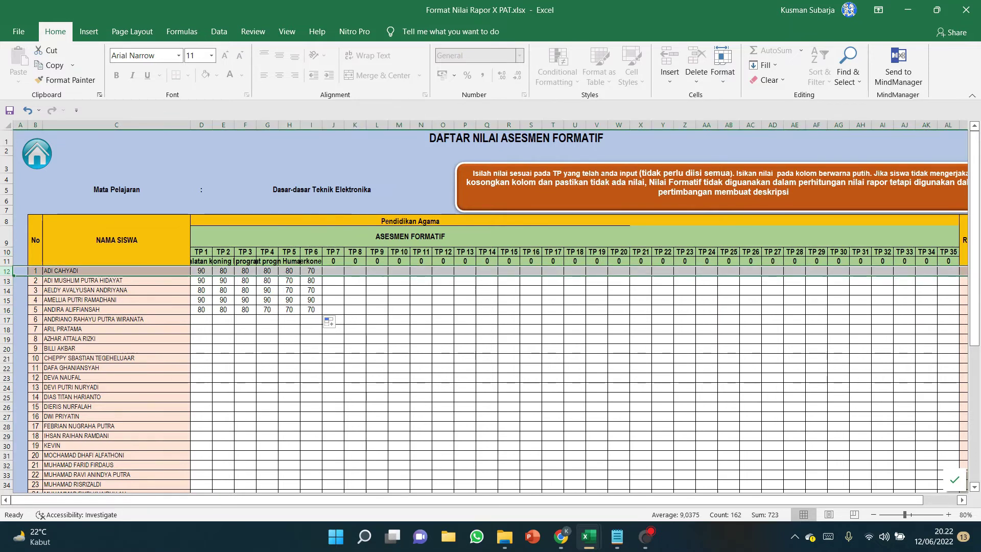
{"action": "left_click", "coordinate": [201, 271]}
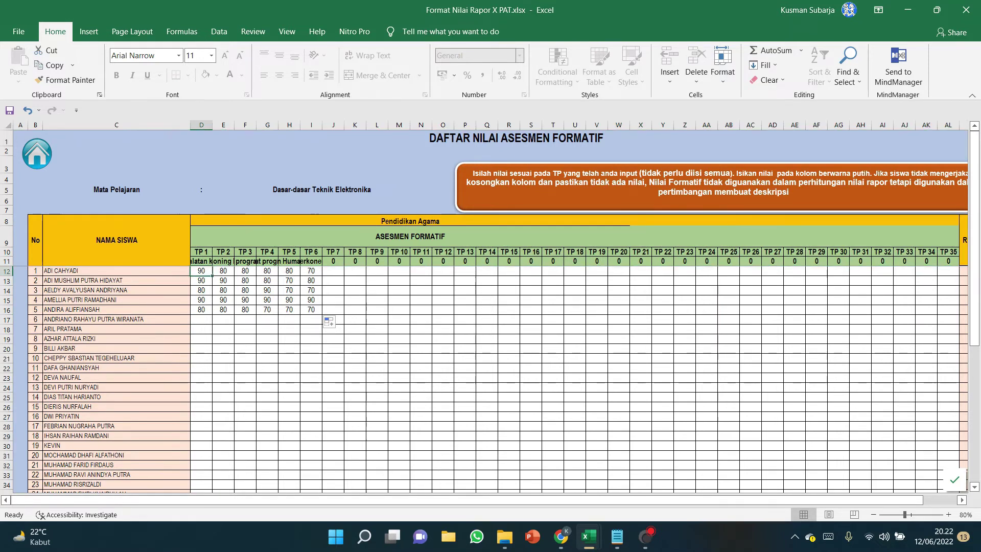
{"action": "left_click", "coordinate": [312, 271]}
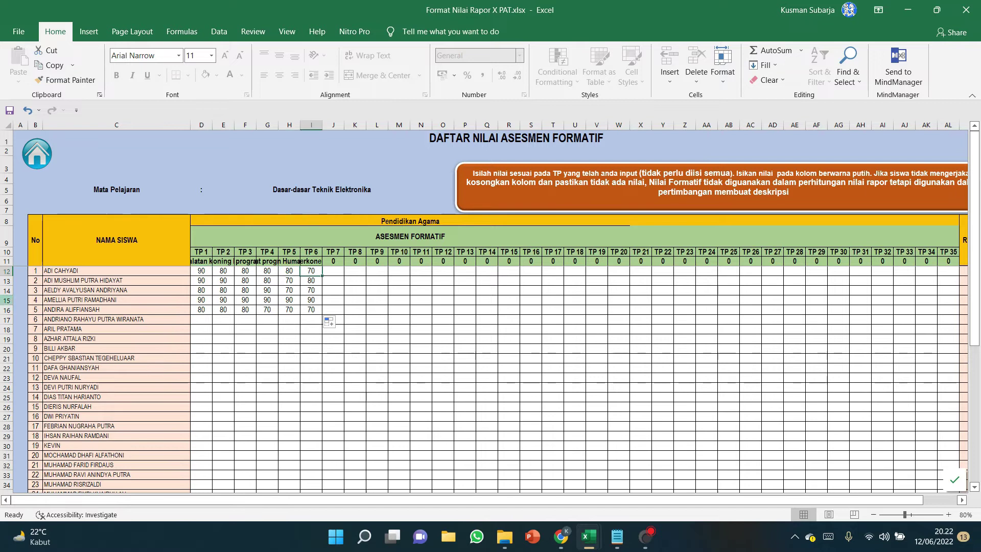
{"action": "left_click", "coordinate": [7, 272]}
{"action": "left_click_drag", "start_coordinate": [562, 500], "coordinate": [945, 503]}
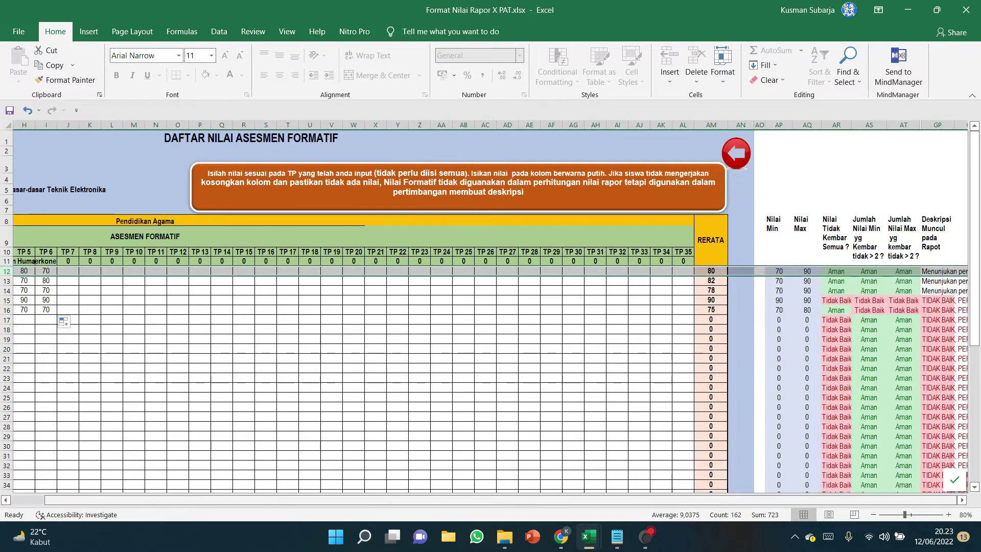
{"action": "left_click", "coordinate": [962, 500]}
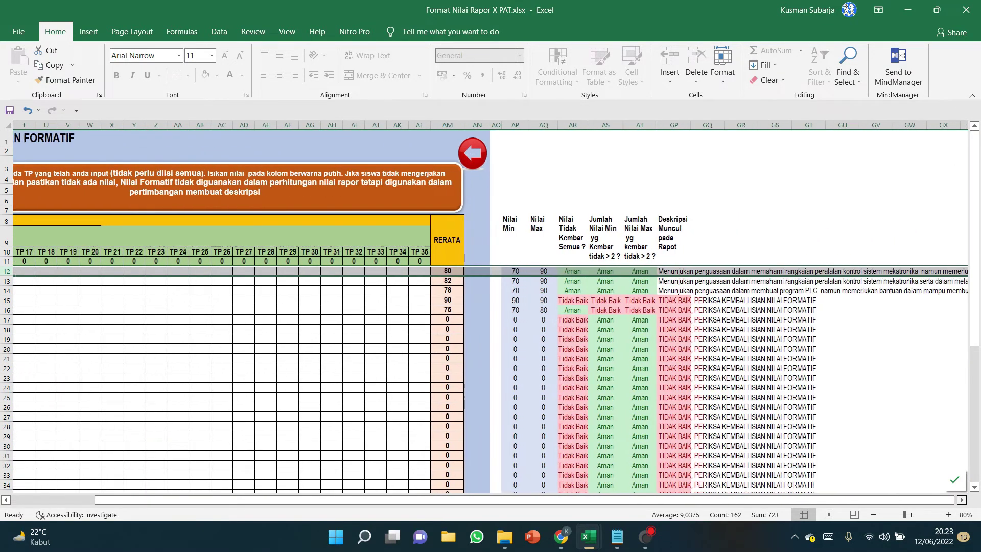
{"action": "left_click", "coordinate": [962, 500]}
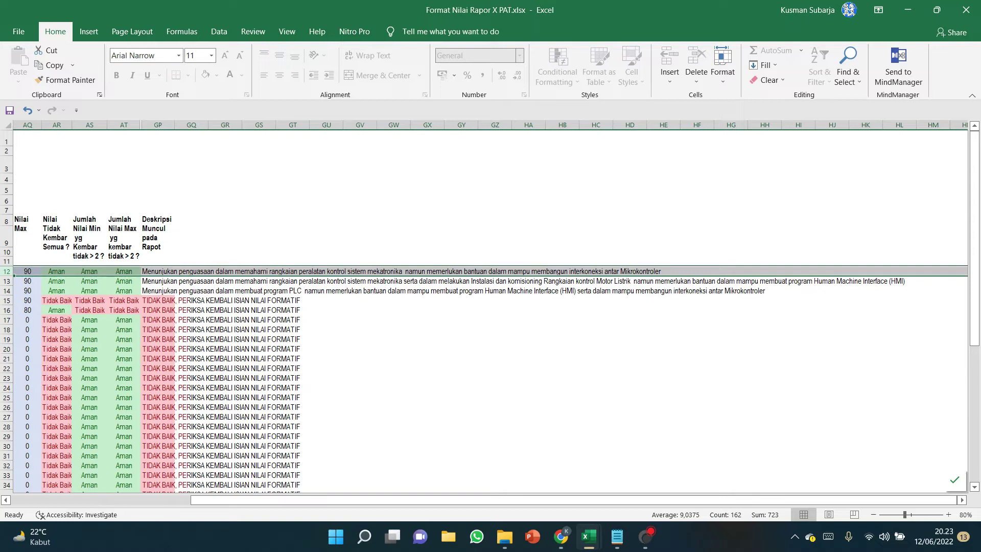
Return to the home sheet and open the Tujuan Pembelajaran and Lingkup Materi sheet.
{"action": "left_click_drag", "start_coordinate": [844, 499], "coordinate": [665, 500]}
{"action": "left_click", "coordinate": [36, 154]}
{"action": "left_click", "coordinate": [136, 176]}
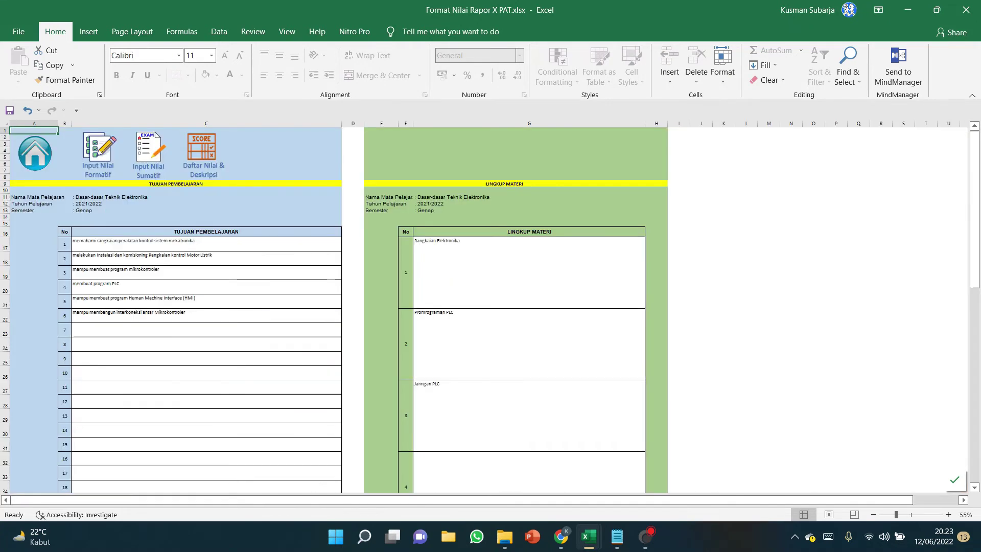
Delete the word "mampu" from learning objective 3 so it reads "membuat program mikrokontroler".
{"action": "left_click", "coordinate": [206, 273]}
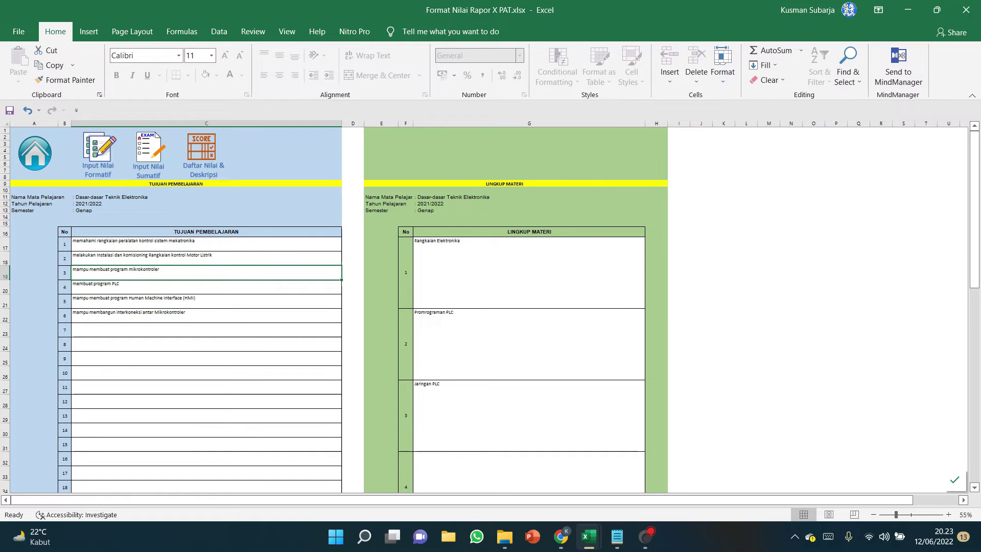
{"action": "double_click", "coordinate": [88, 270]}
{"action": "left_click_drag", "start_coordinate": [89, 270], "coordinate": [72, 270]}
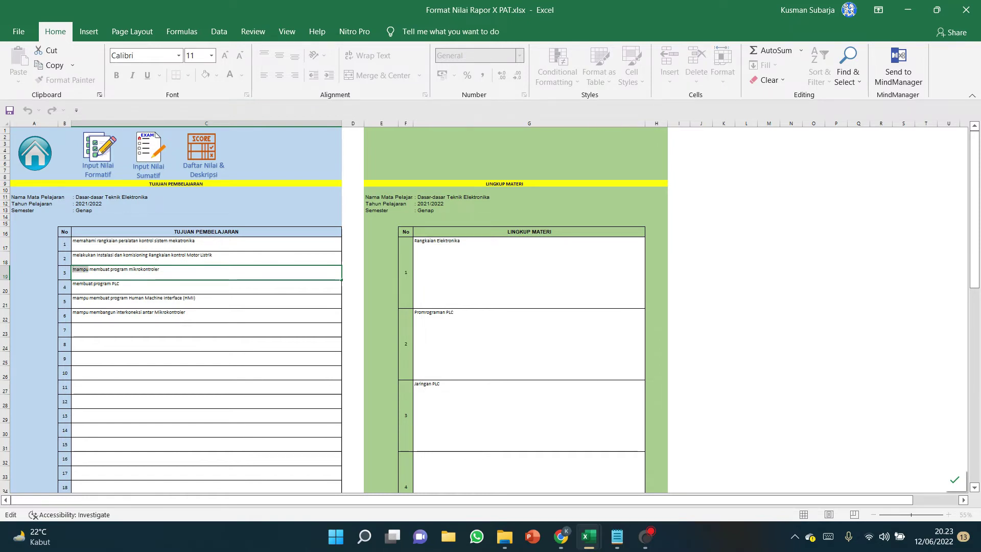
{"action": "key", "text": "Delete"}
{"action": "key", "text": "Delete"}
{"action": "left_click", "coordinate": [206, 345]}
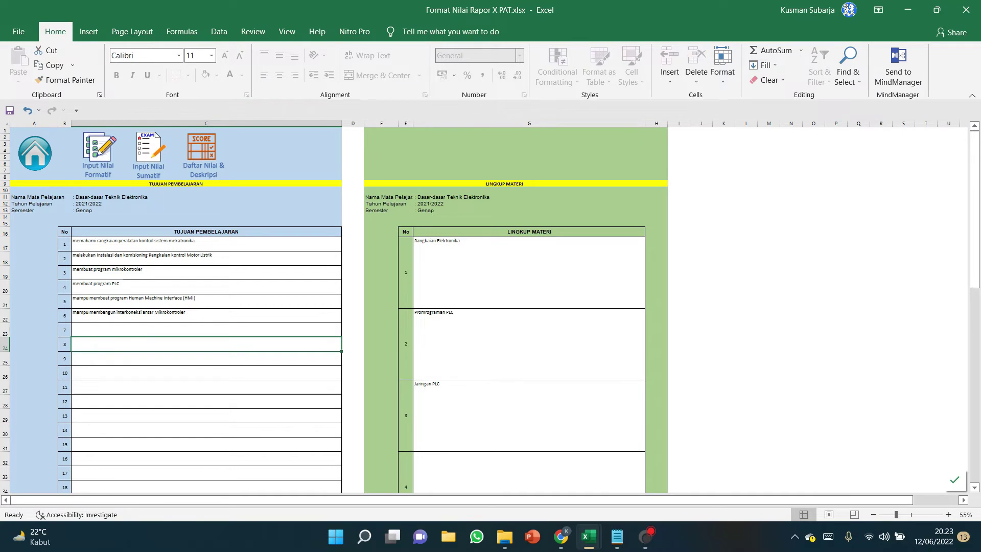
Delete the word "mampu" from learning objectives 5 and 6 so both begin directly with their verbs, "membuat" and "membangun".
{"action": "double_click", "coordinate": [81, 298]}
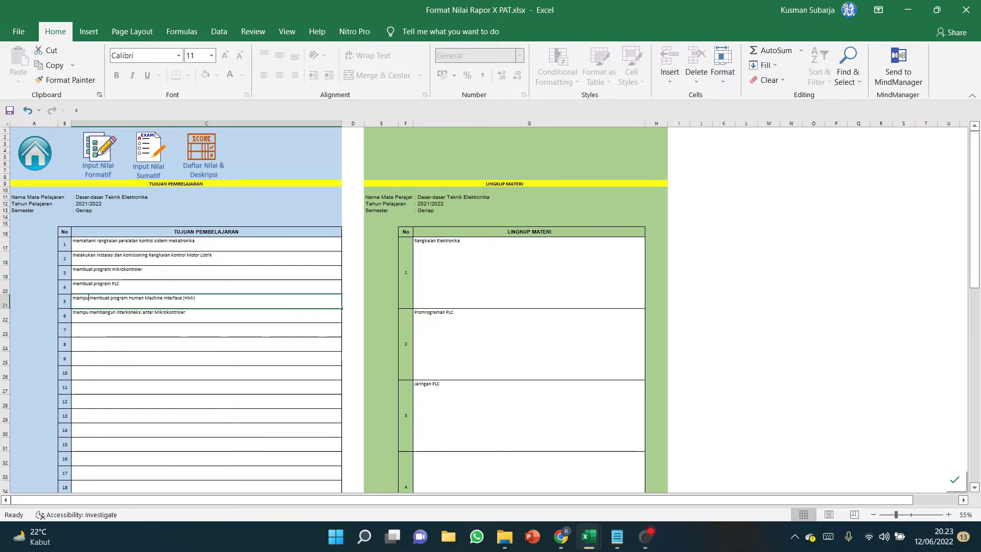
{"action": "double_click", "coordinate": [80, 298]}
{"action": "key", "text": "BackSpace"}
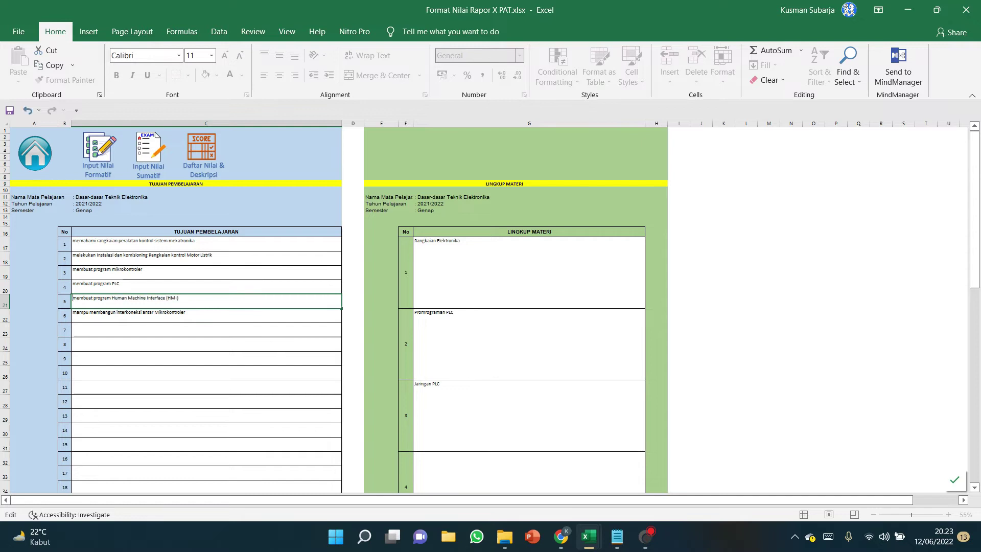
{"action": "key", "text": "Return"}
{"action": "key", "text": "F2"}
{"action": "double_click", "coordinate": [81, 313]}
{"action": "key", "text": "BackSpace"}
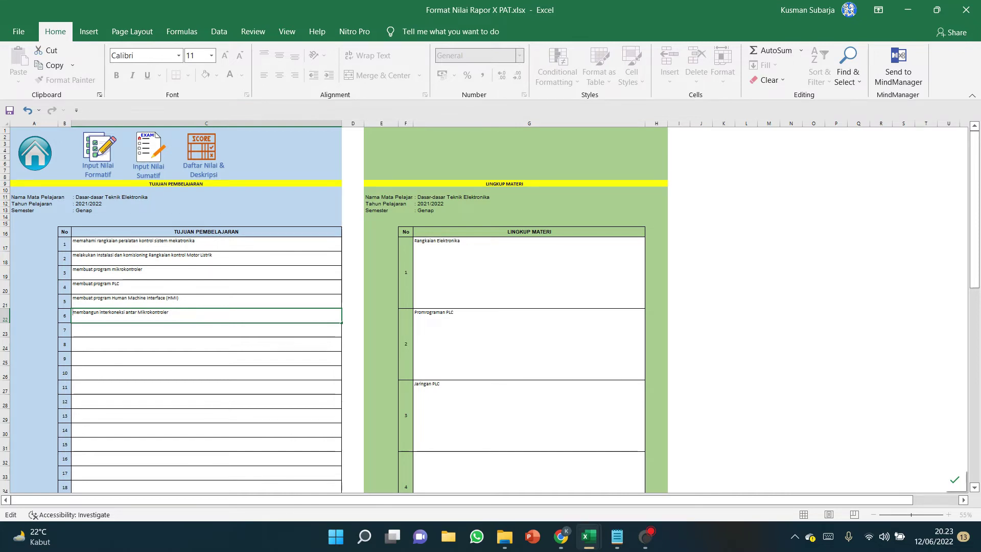
{"action": "key", "text": "Return"}
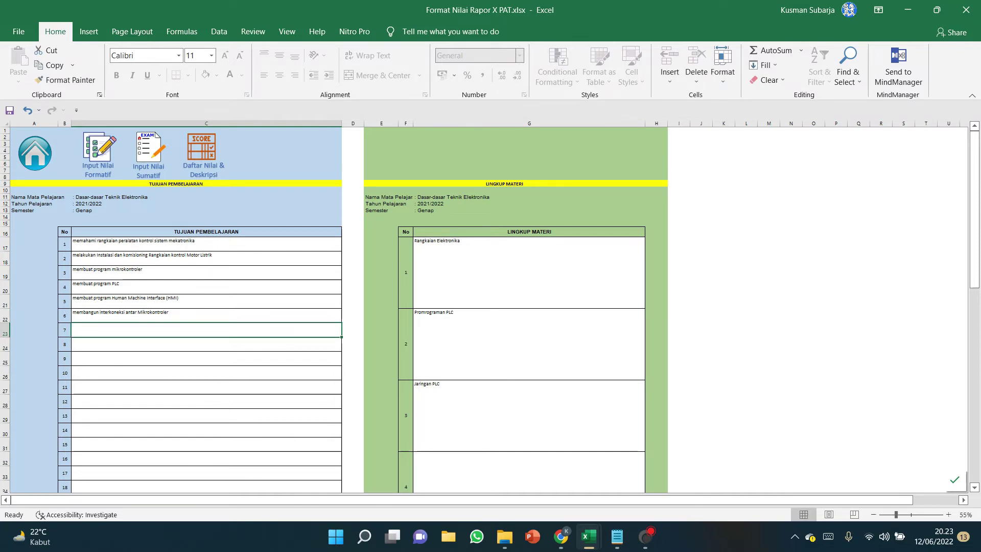
Open the formative score sheet and examine the first student's full report description in row 12.
{"action": "left_click", "coordinate": [98, 153]}
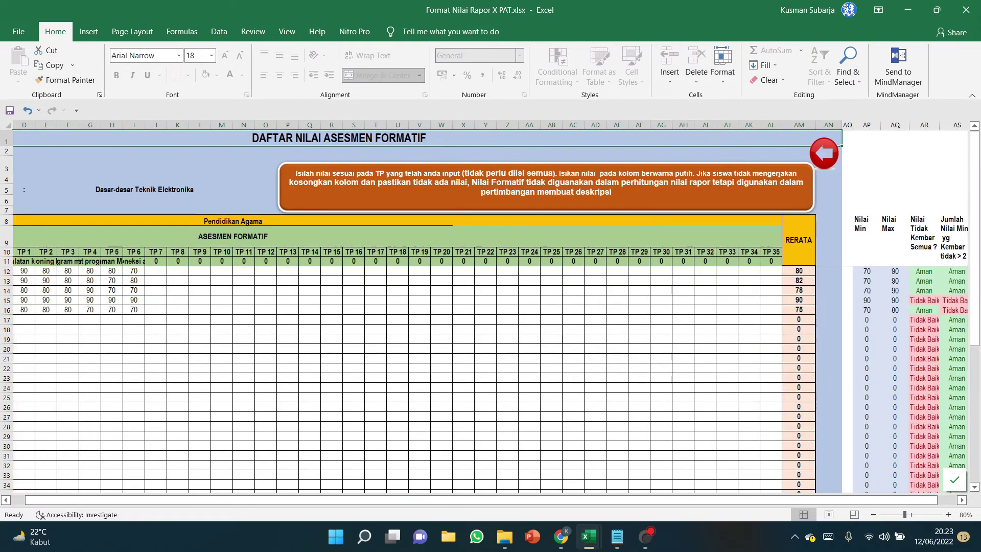
{"action": "left_click", "coordinate": [7, 271]}
{"action": "left_click_drag", "start_coordinate": [525, 500], "coordinate": [544, 500]}
{"action": "left_click", "coordinate": [962, 500]}
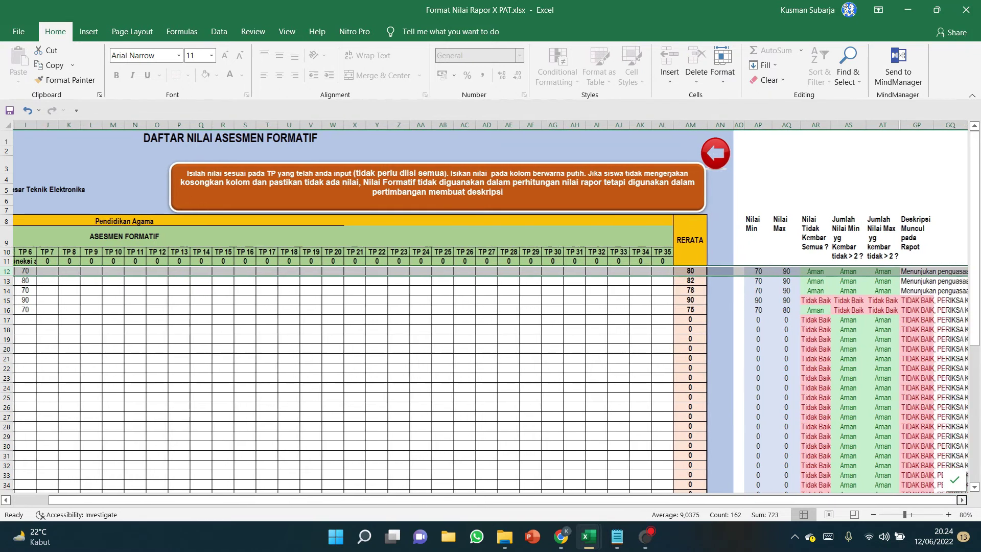
{"action": "scroll", "coordinate": [490, 306], "scroll_direction": "right", "scroll_amount": 4}
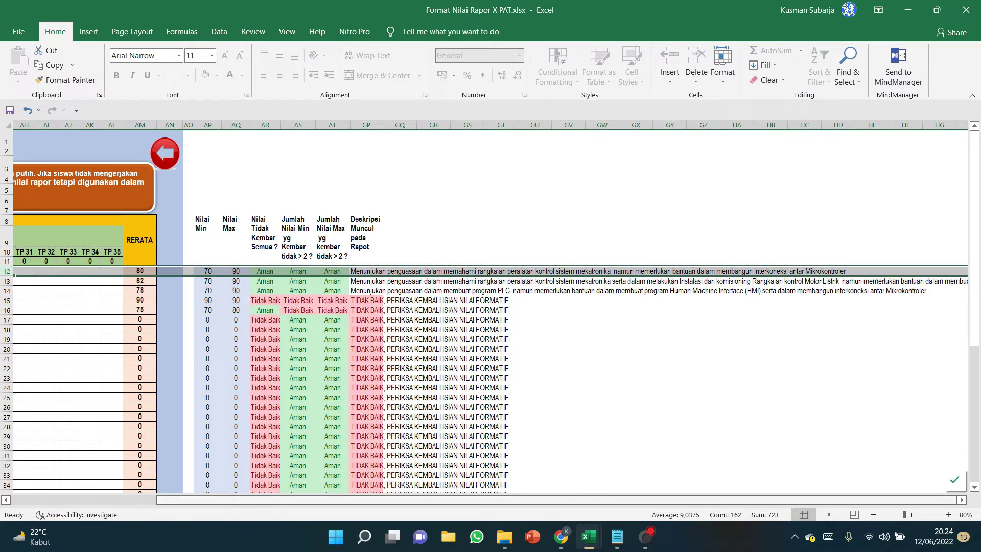
{"action": "scroll", "coordinate": [491, 306], "scroll_direction": "right", "scroll_amount": 5}
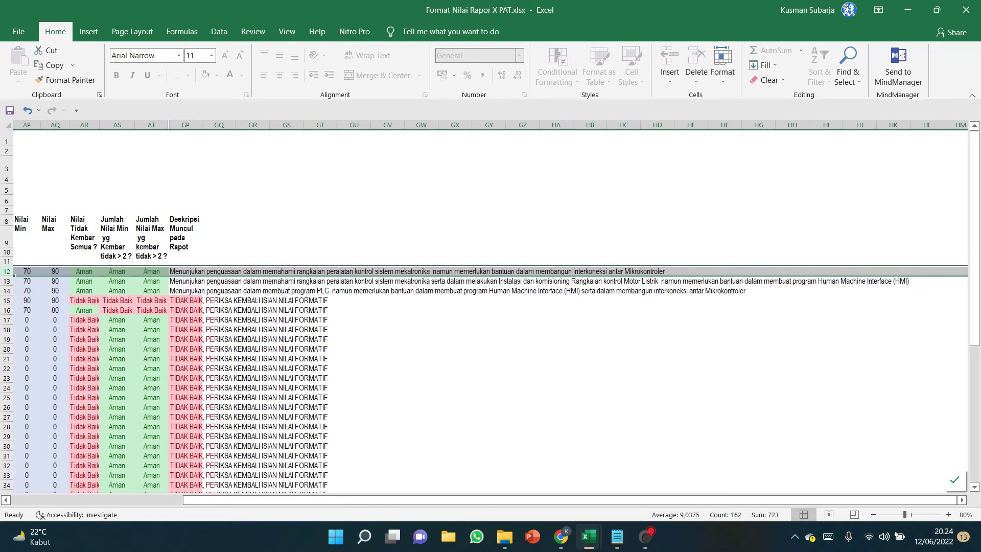
Read the second and third students' report descriptions in rows 13 and 14, and compare row 14's scores with its checks.
{"action": "left_click", "coordinate": [219, 281]}
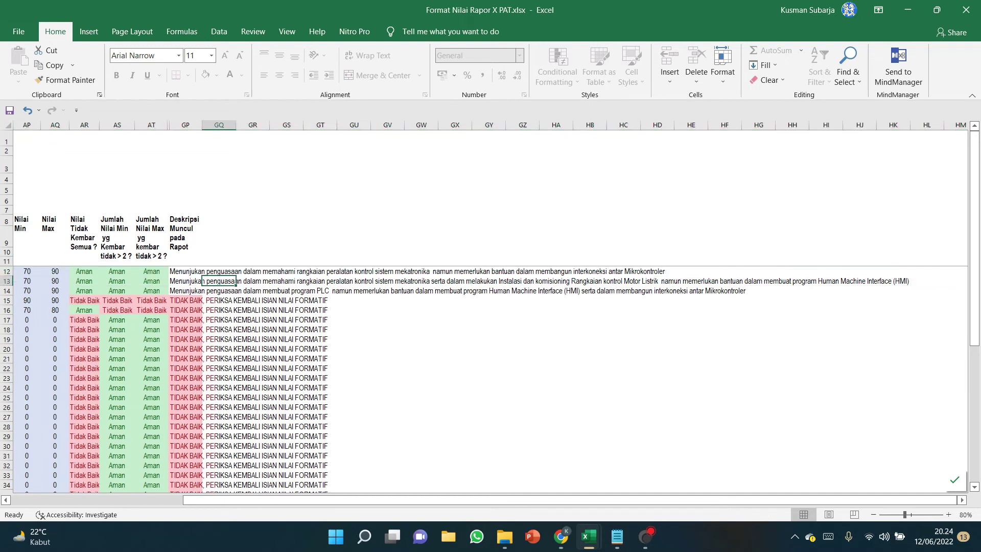
{"action": "left_click", "coordinate": [6, 281]}
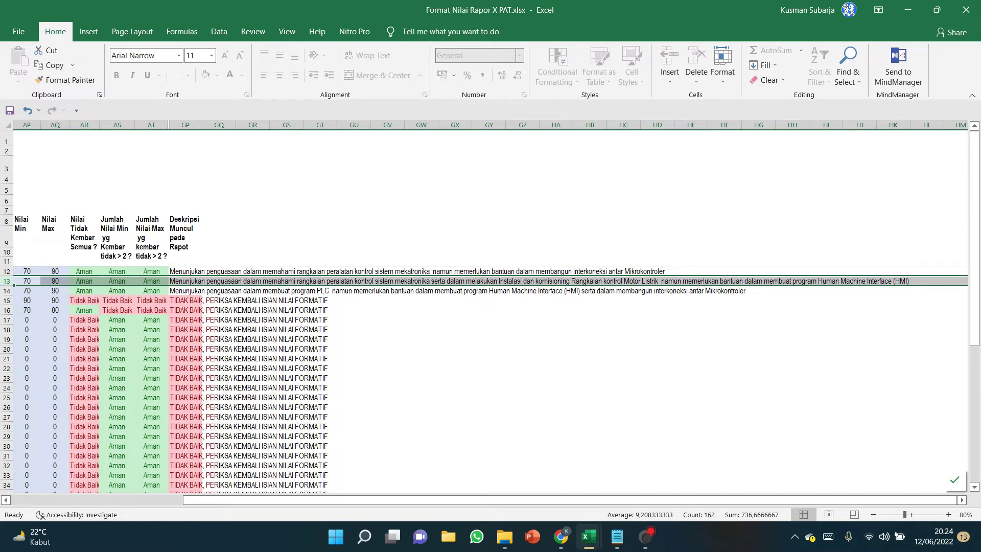
{"action": "left_click", "coordinate": [7, 291]}
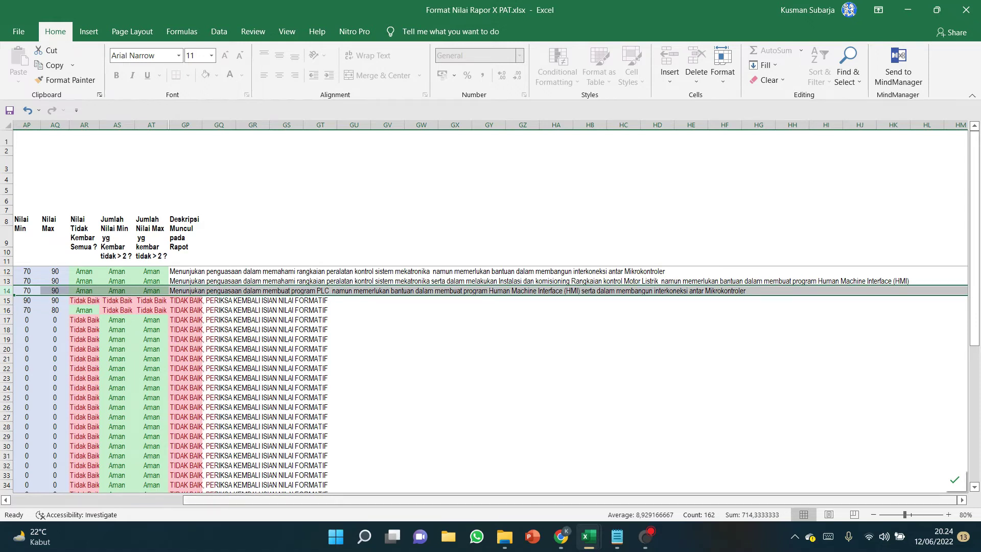
{"action": "key", "text": "Home"}
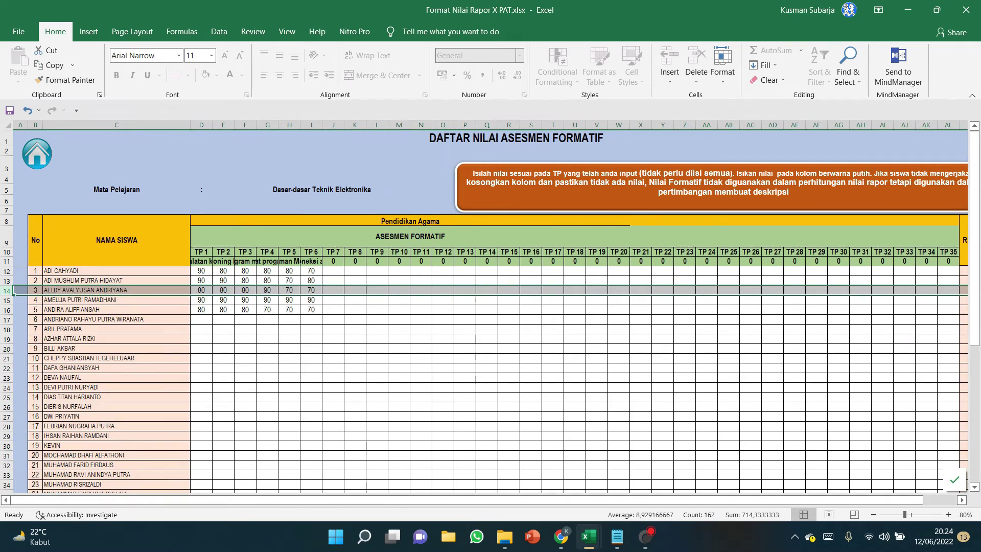
{"action": "left_click_drag", "start_coordinate": [382, 500], "coordinate": [417, 500]}
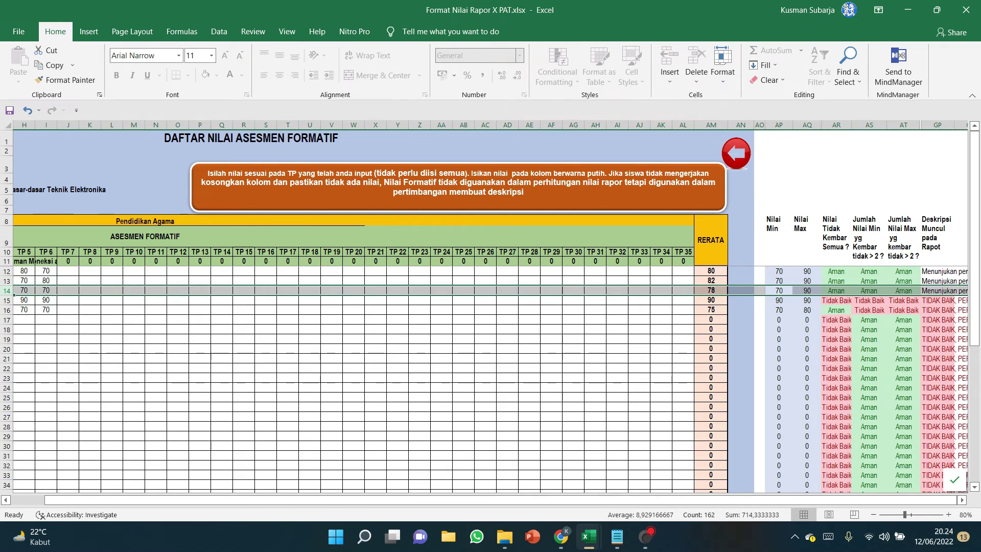
Review the block of formative scores entered for the first students under TP 1 to TP 6.
{"action": "left_click", "coordinate": [740, 320]}
{"action": "left_click_drag", "start_coordinate": [757, 500], "coordinate": [721, 500]}
{"action": "left_click_drag", "start_coordinate": [201, 271], "coordinate": [355, 348]}
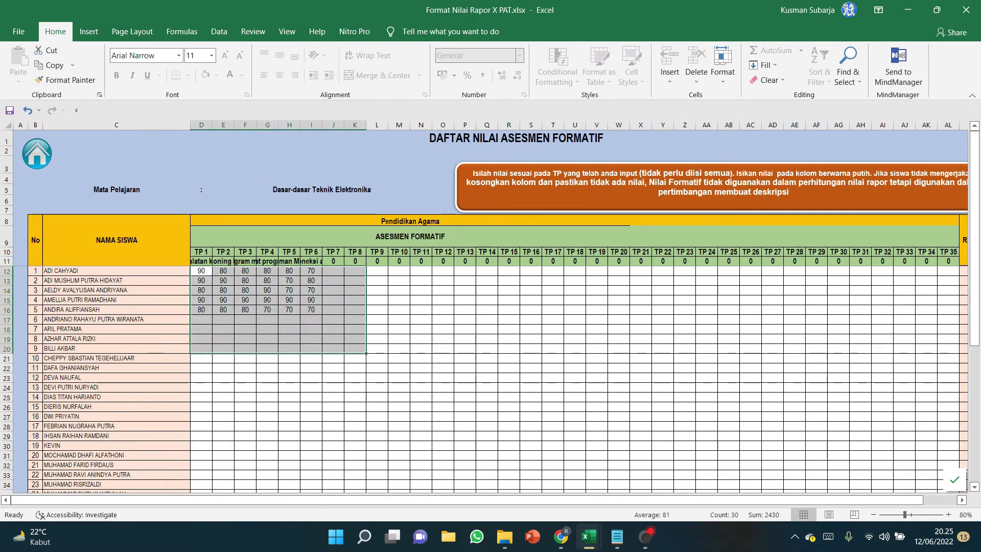
{"action": "left_click", "coordinate": [377, 358]}
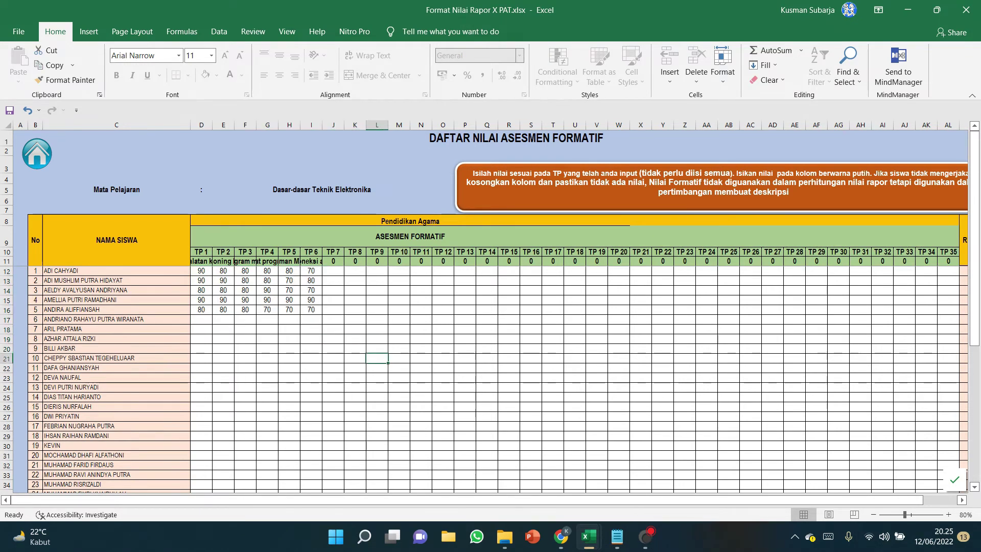
Go back through the home and learning objectives sheets to open the summative assessment sheet at the first student's row.
{"action": "left_click", "coordinate": [37, 154]}
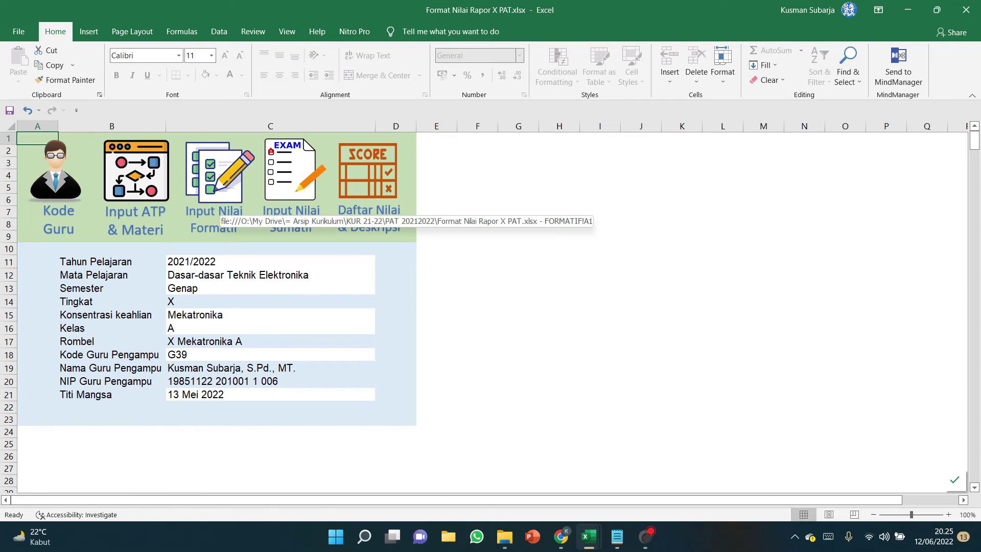
{"action": "left_click", "coordinate": [215, 199]}
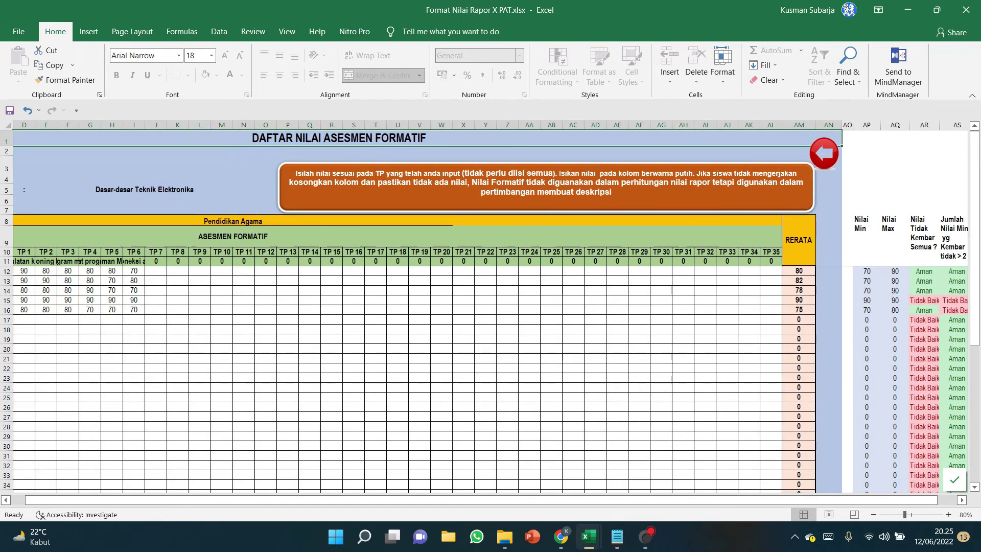
{"action": "left_click", "coordinate": [824, 153]}
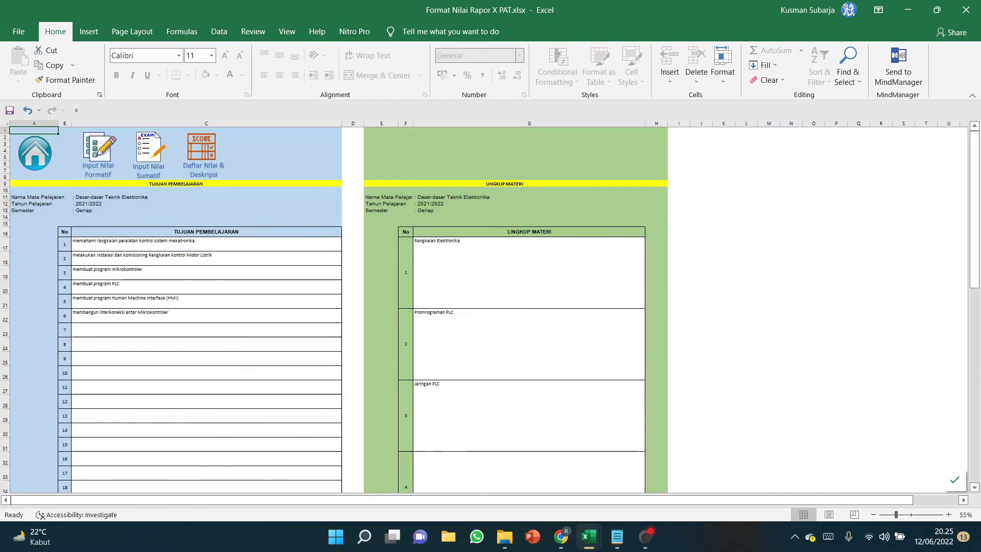
{"action": "left_click", "coordinate": [148, 153]}
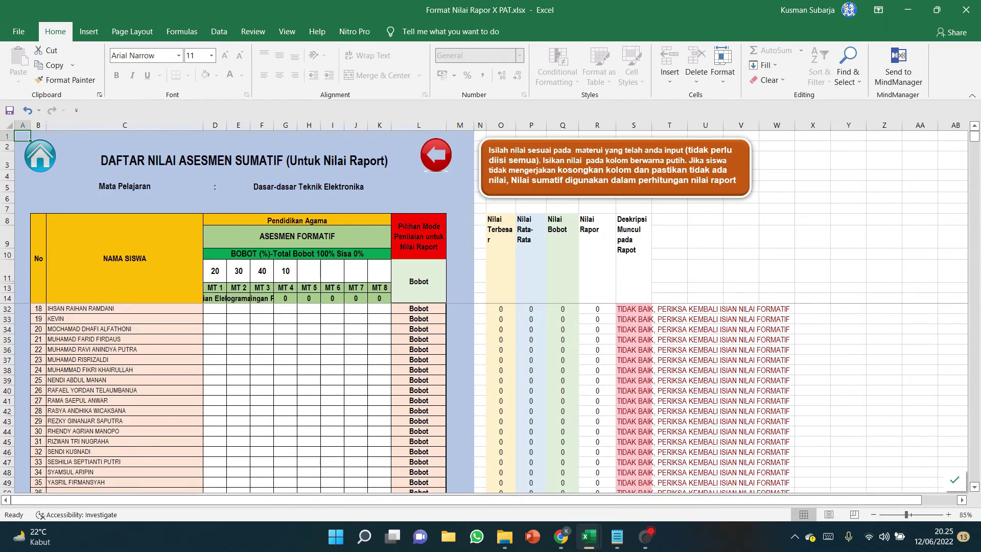
{"action": "scroll", "coordinate": [490, 398], "scroll_direction": "up", "scroll_amount": 6}
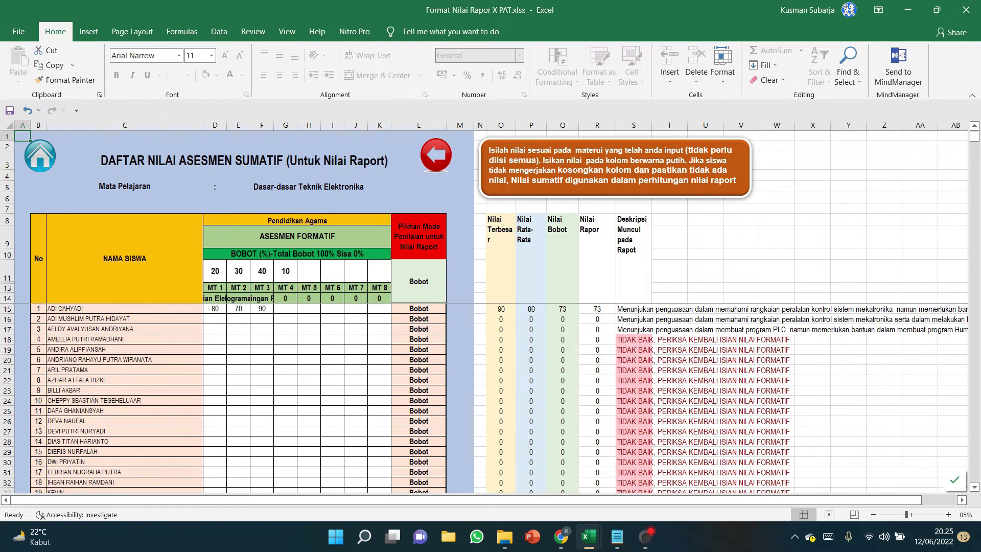
Go through the report grading mode options Nilai Terbesar, Rata-Rata and Bobot, and choose Bobot.
{"action": "left_click", "coordinate": [419, 281]}
{"action": "left_click", "coordinate": [452, 276]}
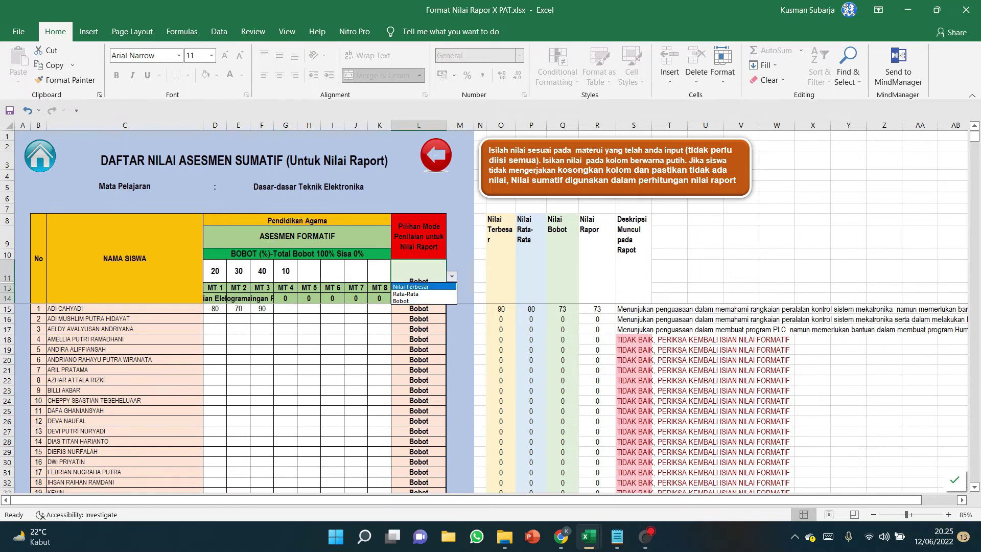
{"action": "key", "text": "Down"}
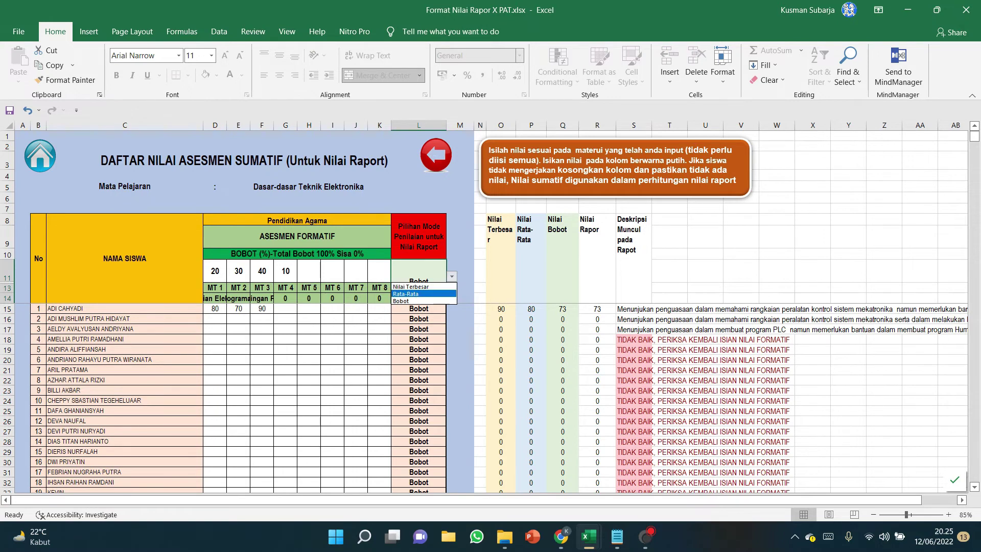
{"action": "key", "text": "Down"}
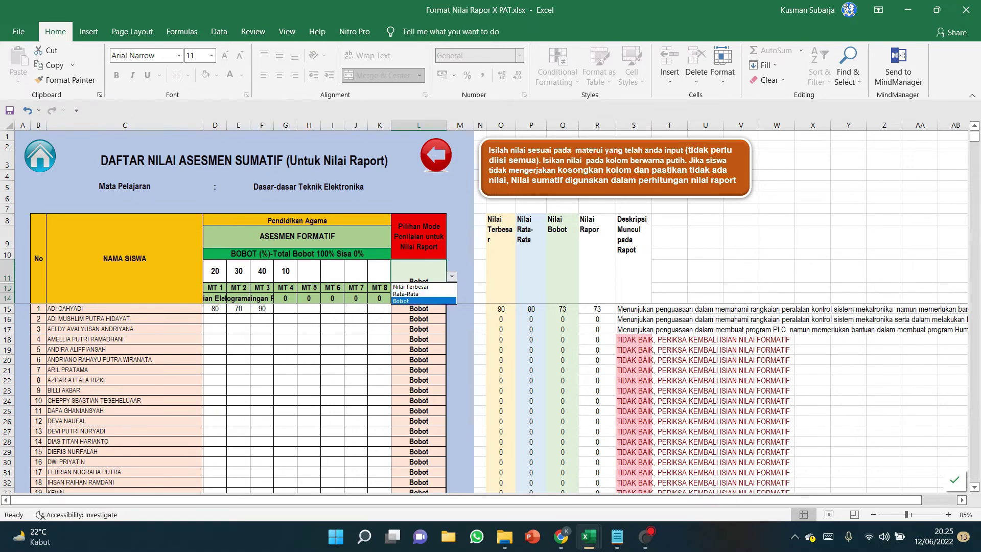
{"action": "key", "text": "Return"}
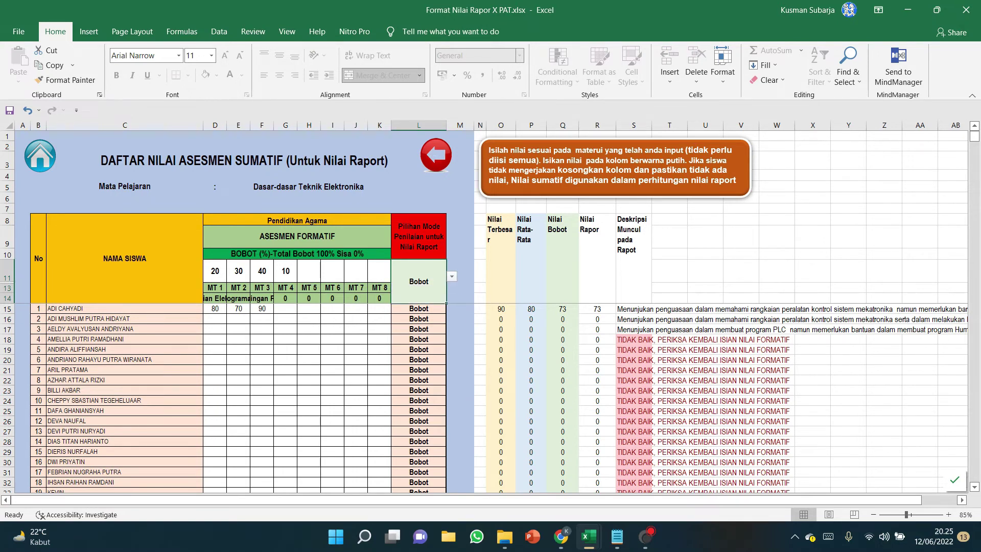
Enter the second student's summative scores in row 16: MT 1 as 80, MT 2 as 70 and MT 3 as 50.
{"action": "left_click", "coordinate": [214, 319]}
{"action": "type", "text": "80"}
{"action": "key", "text": "Tab"}
{"action": "type", "text": "70"}
{"action": "key", "text": "Tab"}
{"action": "type", "text": "50"}
{"action": "key", "text": "Return"}
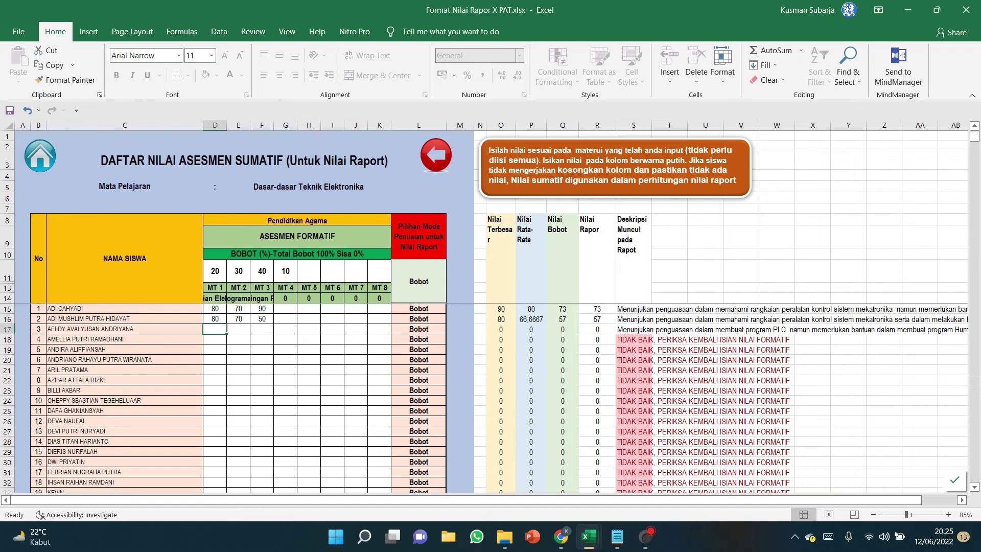
Enter the third student's summative scores in row 17: MT 1 as 90, MT 2 as 50 and MT 3 as 78.
{"action": "type", "text": "90"}
{"action": "key", "text": "Tab"}
{"action": "type", "text": "50"}
{"action": "key", "text": "Tab"}
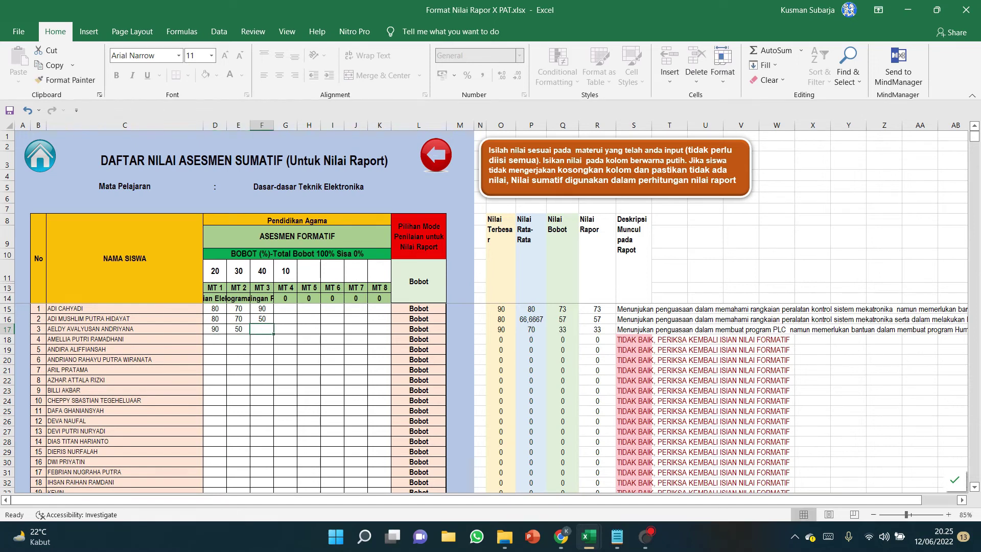
{"action": "type", "text": "78"}
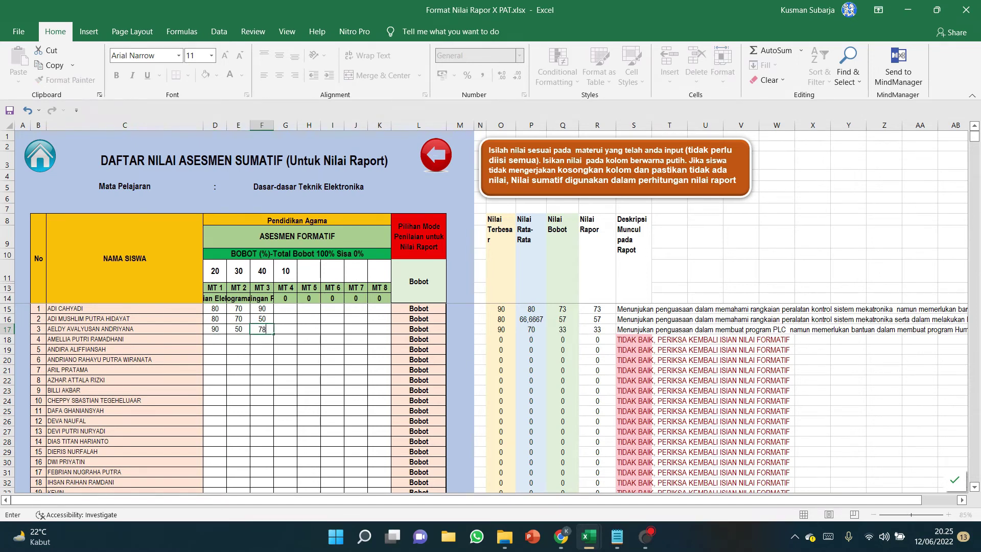
{"action": "key", "text": "Return"}
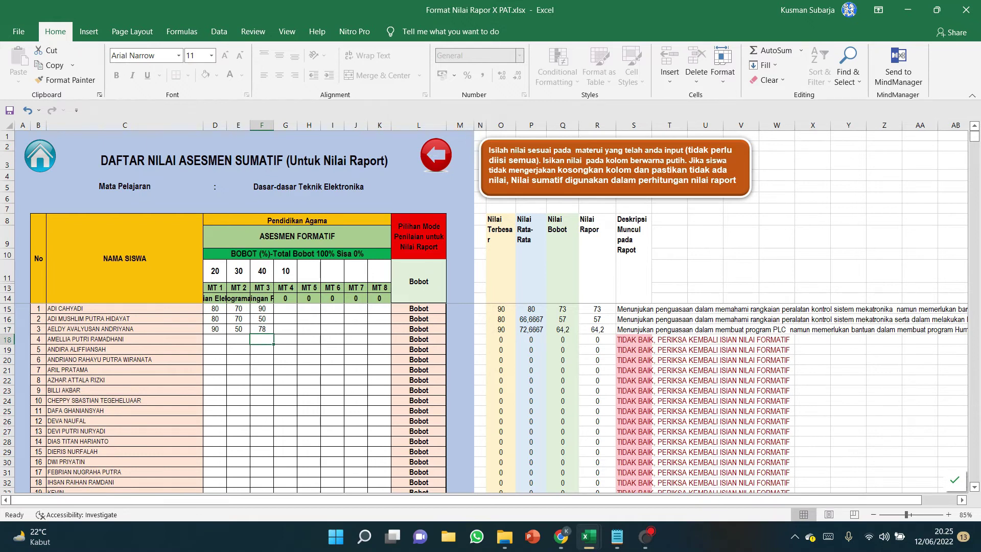
{"action": "left_click_drag", "start_coordinate": [215, 308], "coordinate": [262, 329]}
{"action": "key", "text": "ctrl+c"}
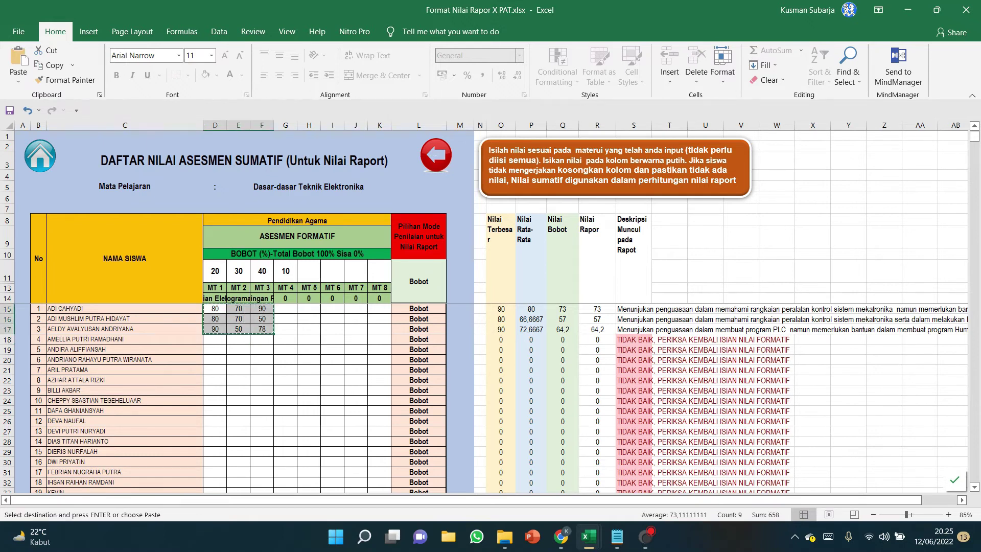
{"action": "left_click", "coordinate": [285, 299]}
{"action": "left_click", "coordinate": [285, 308]}
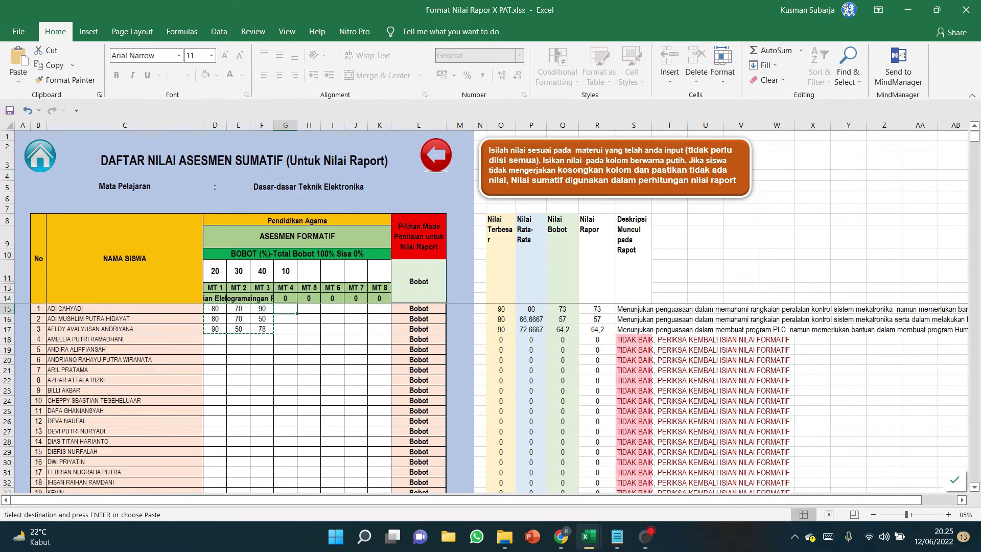
{"action": "key", "text": "Escape"}
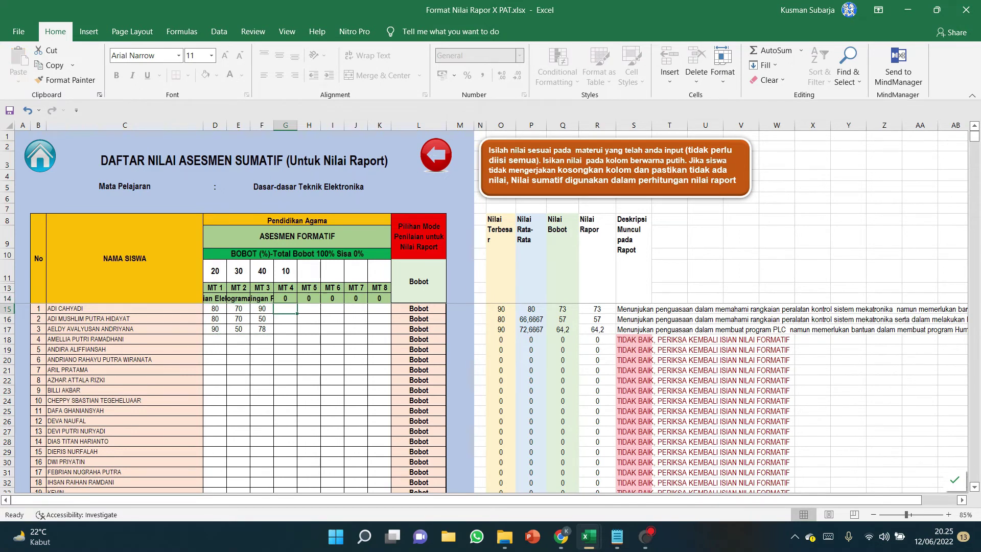
Compare the three students' MT 1 to MT 3 scores with the Nilai Terbesar column, starting with the first student.
{"action": "left_click_drag", "start_coordinate": [215, 308], "coordinate": [262, 329]}
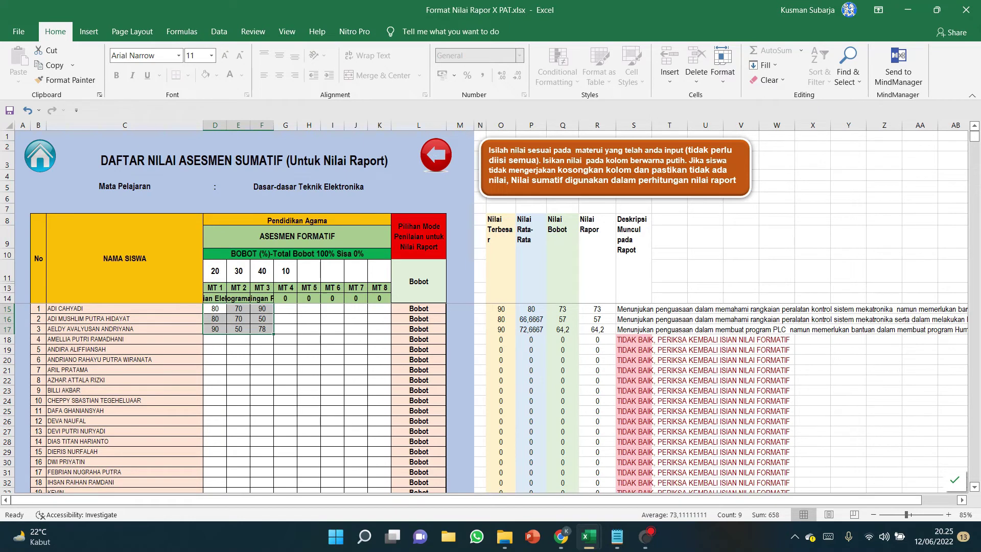
{"action": "left_click", "coordinate": [309, 339]}
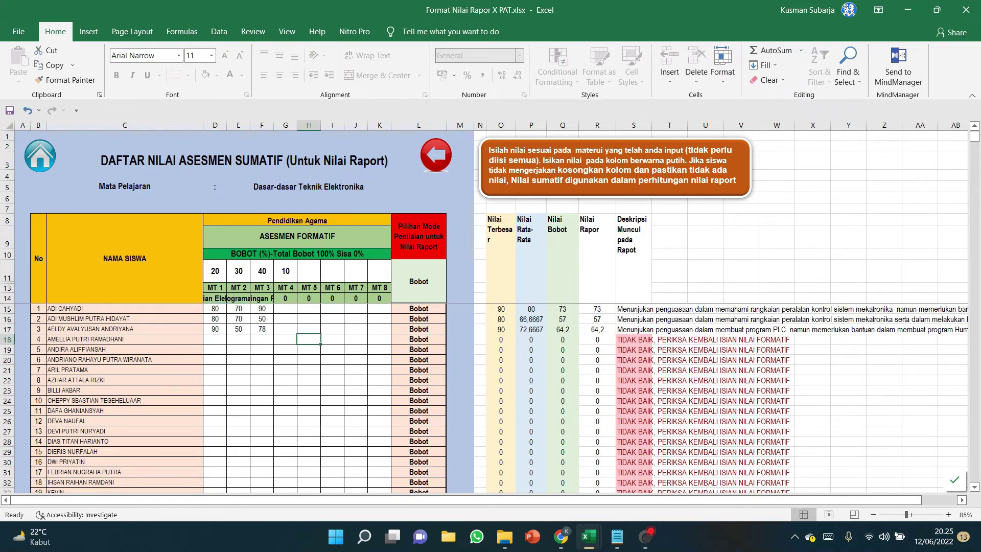
{"action": "left_click", "coordinate": [500, 125]}
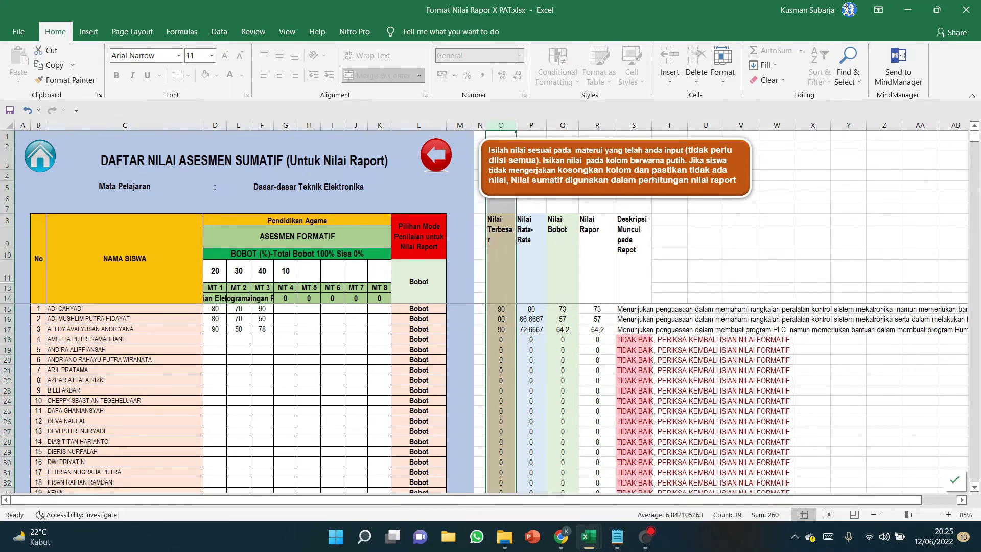
{"action": "left_click", "coordinate": [501, 309]}
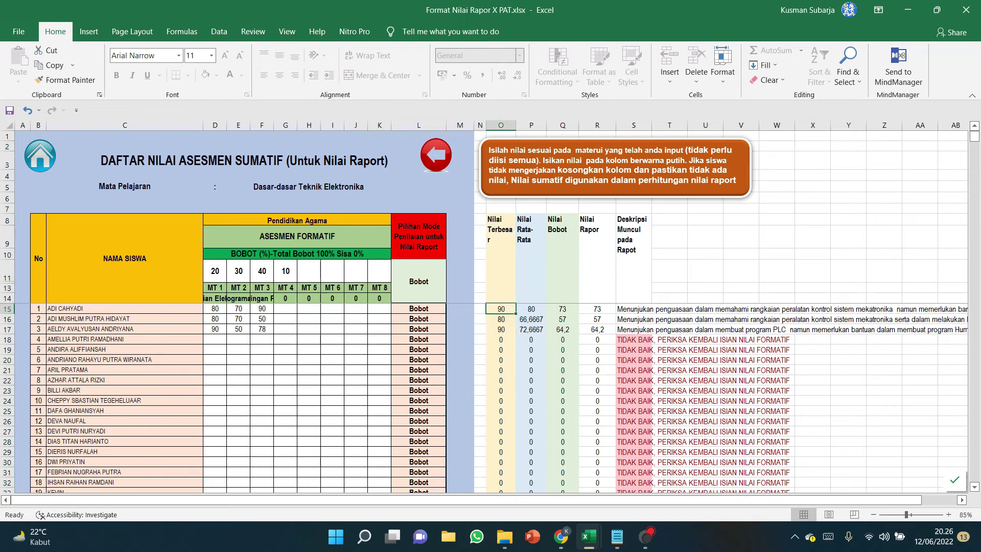
Check the Nilai Terbesar and Nilai Rata-Rata results for the three scored students in rows 15 to 17.
{"action": "left_click", "coordinate": [500, 319]}
{"action": "left_click", "coordinate": [501, 330]}
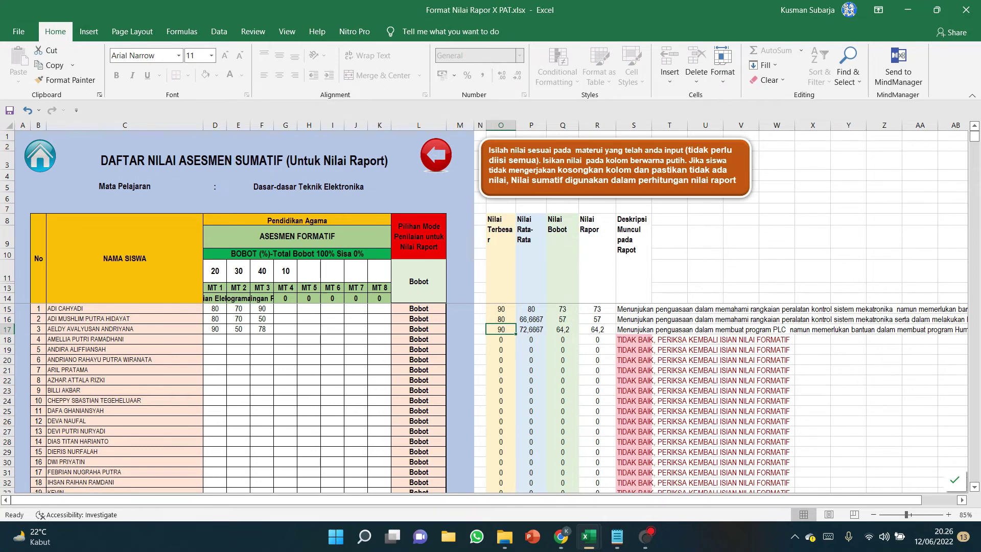
{"action": "left_click", "coordinate": [531, 309]}
{"action": "left_click", "coordinate": [531, 319]}
{"action": "left_click", "coordinate": [532, 329]}
{"action": "left_click", "coordinate": [531, 309]}
{"action": "left_click", "coordinate": [531, 330]}
{"action": "left_click", "coordinate": [532, 309]}
{"action": "left_click", "coordinate": [532, 330]}
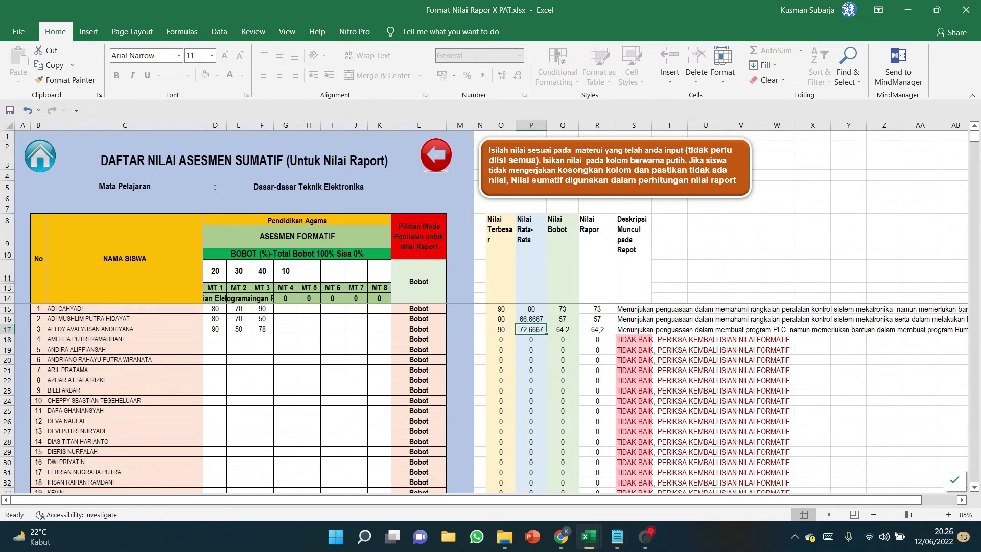
Compare the three students' Nilai Bobot results with the MT 1 to MT 4 weights and the total weight heading.
{"action": "left_click", "coordinate": [562, 126]}
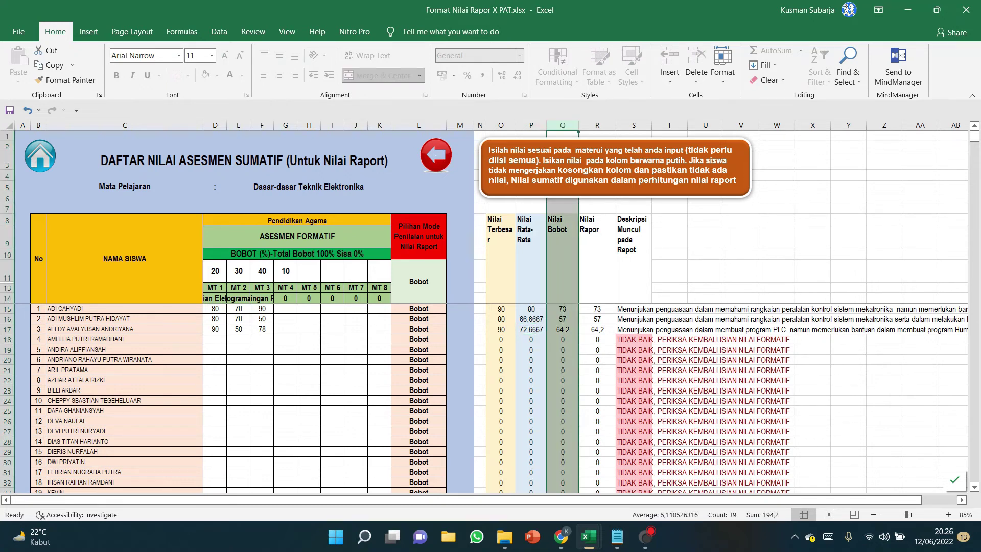
{"action": "left_click", "coordinate": [563, 309]}
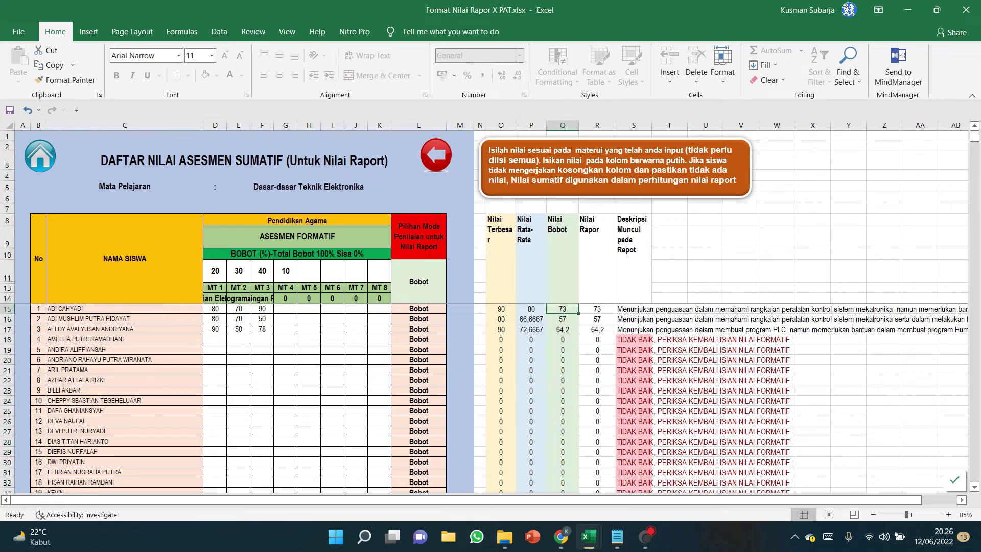
{"action": "key", "text": "Down"}
{"action": "key", "text": "Down"}
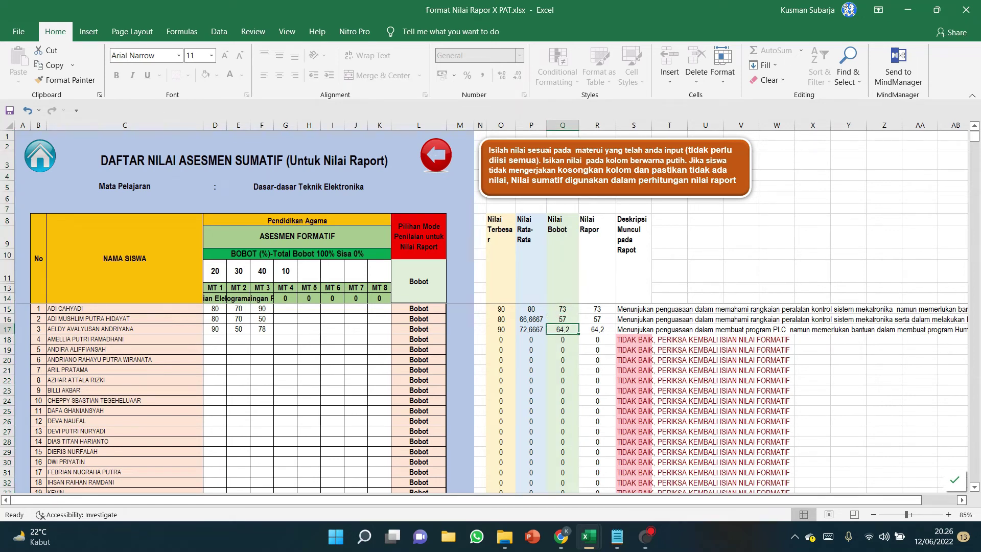
{"action": "left_click_drag", "start_coordinate": [216, 270], "coordinate": [285, 271]}
{"action": "left_click_drag", "start_coordinate": [501, 225], "coordinate": [537, 362]}
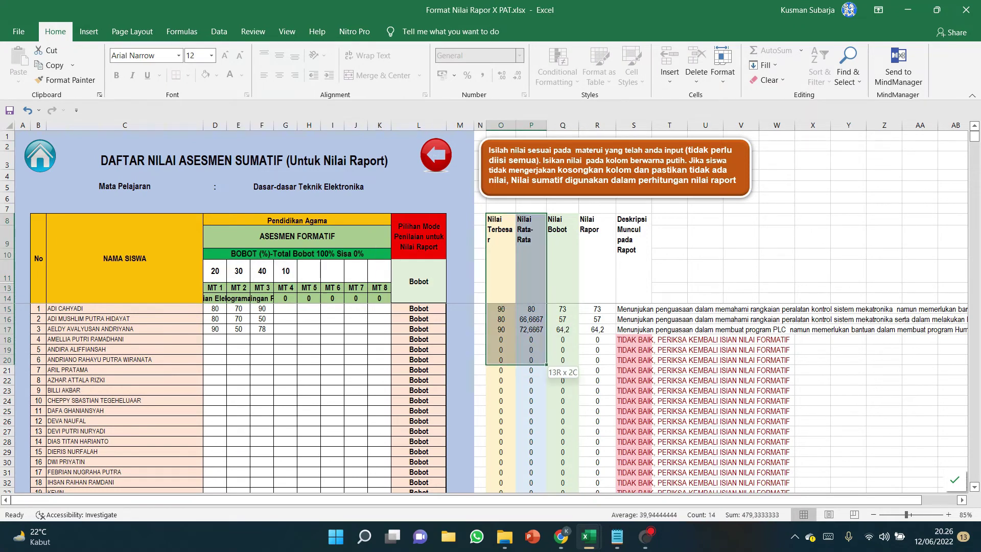
{"action": "left_click_drag", "start_coordinate": [215, 271], "coordinate": [285, 270]}
{"action": "left_click_drag", "start_coordinate": [215, 270], "coordinate": [285, 271]}
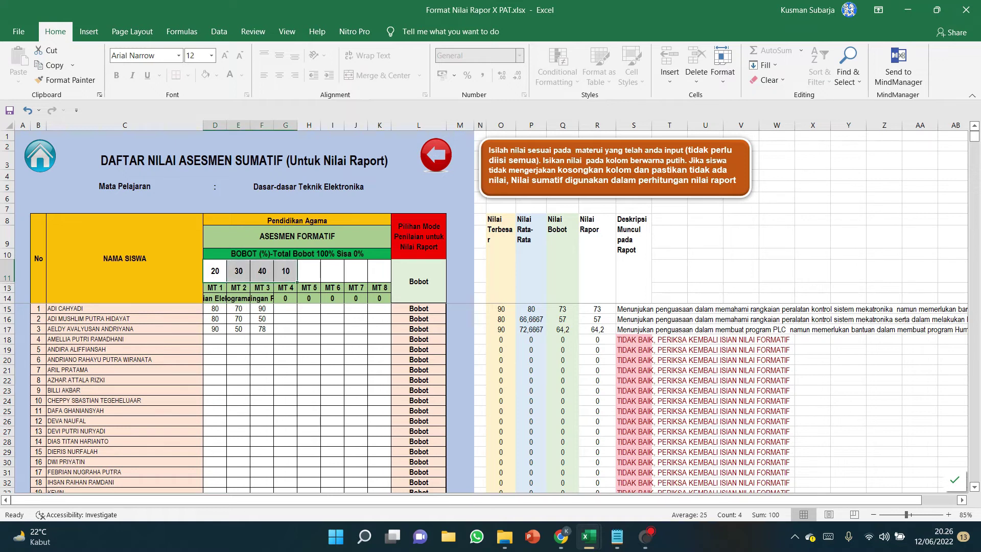
{"action": "left_click", "coordinate": [298, 254]}
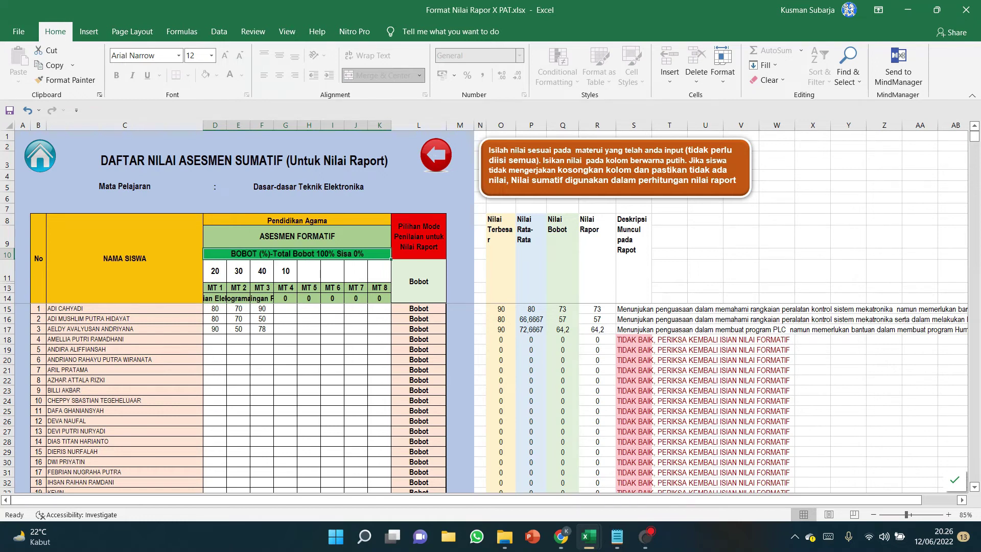
Clear the MT 4 weight in row 11 so only MT 1 to MT 3 carry weights.
{"action": "left_click", "coordinate": [285, 272]}
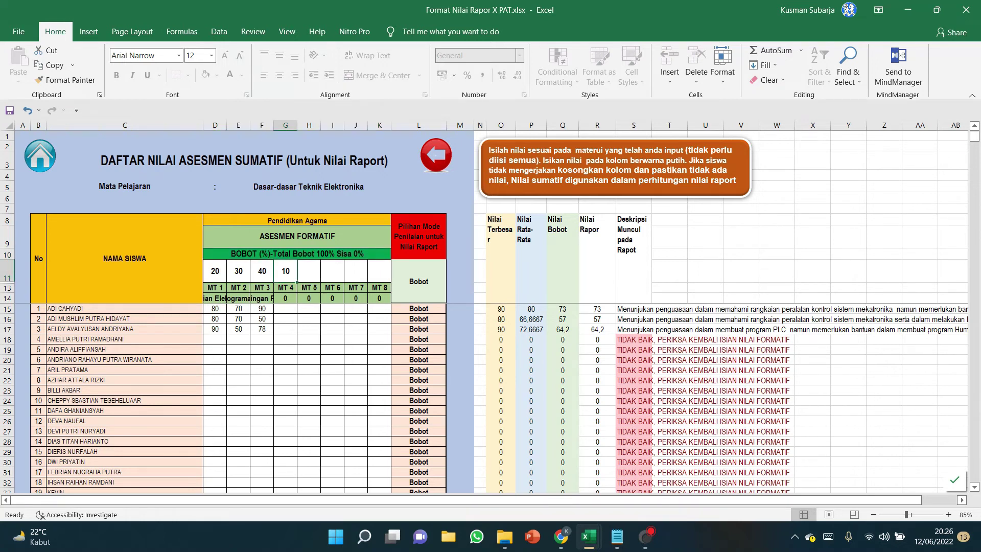
{"action": "key", "text": "Delete"}
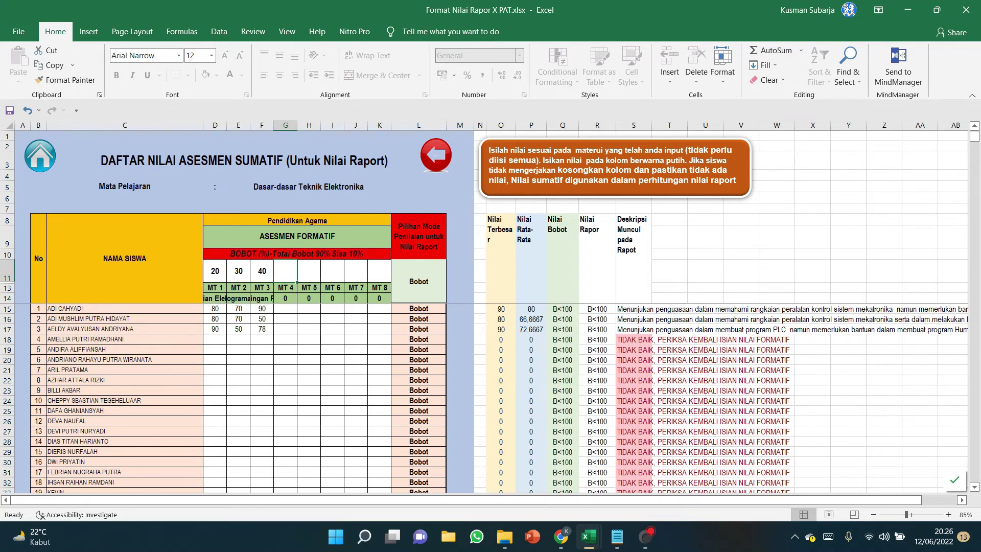
{"action": "left_click", "coordinate": [308, 350]}
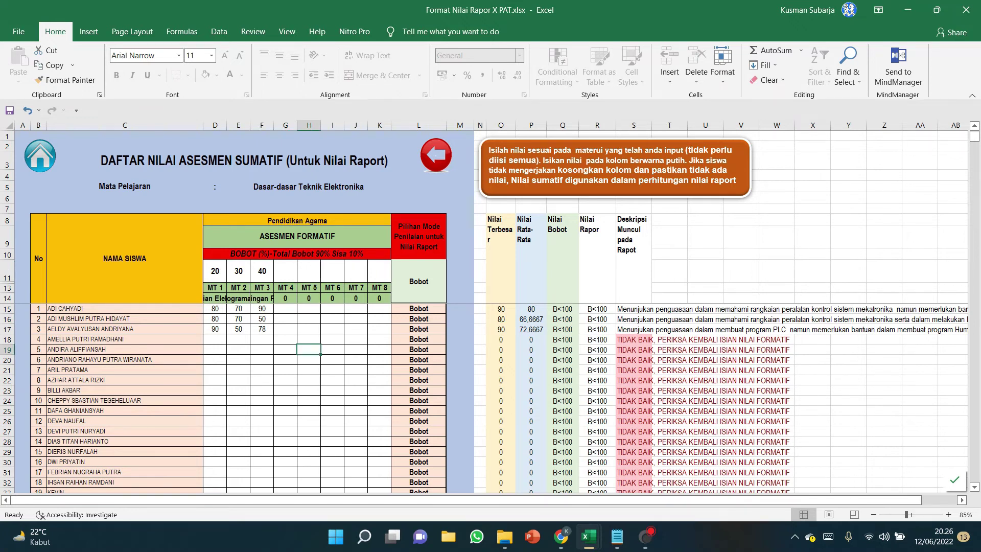
Check the sum of the MT 1 to MT 3 weights and set MT 3 to 45 and MT 2 to 35.
{"action": "left_click", "coordinate": [215, 288]}
{"action": "left_click", "coordinate": [239, 288]}
{"action": "left_click", "coordinate": [262, 288]}
{"action": "left_click_drag", "start_coordinate": [215, 271], "coordinate": [263, 270]}
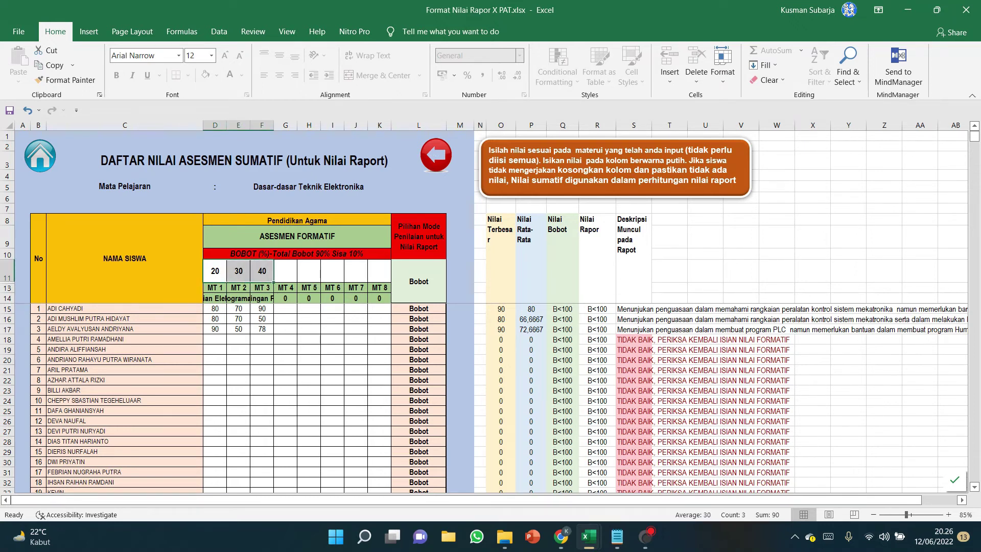
{"action": "left_click", "coordinate": [262, 270]}
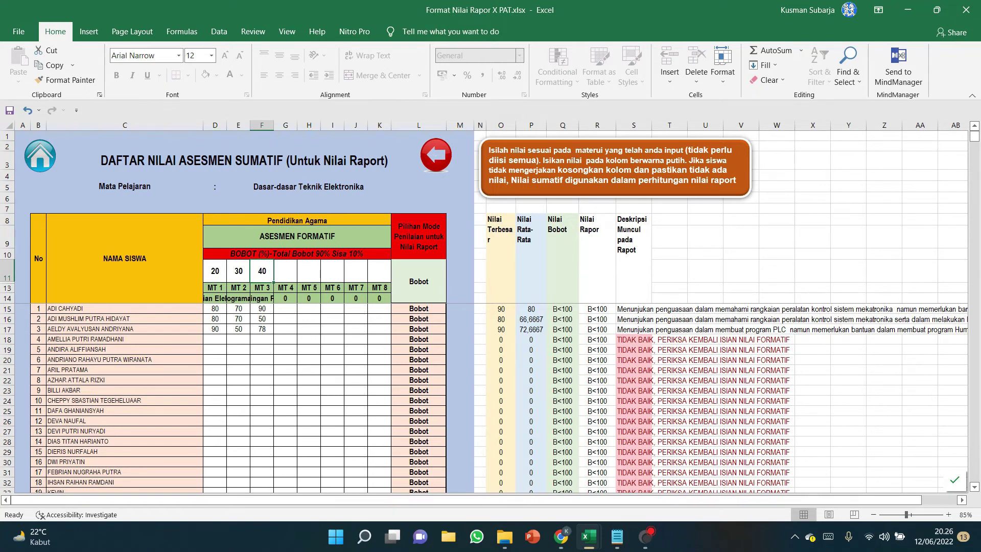
{"action": "type", "text": "45"}
{"action": "key", "text": "Left"}
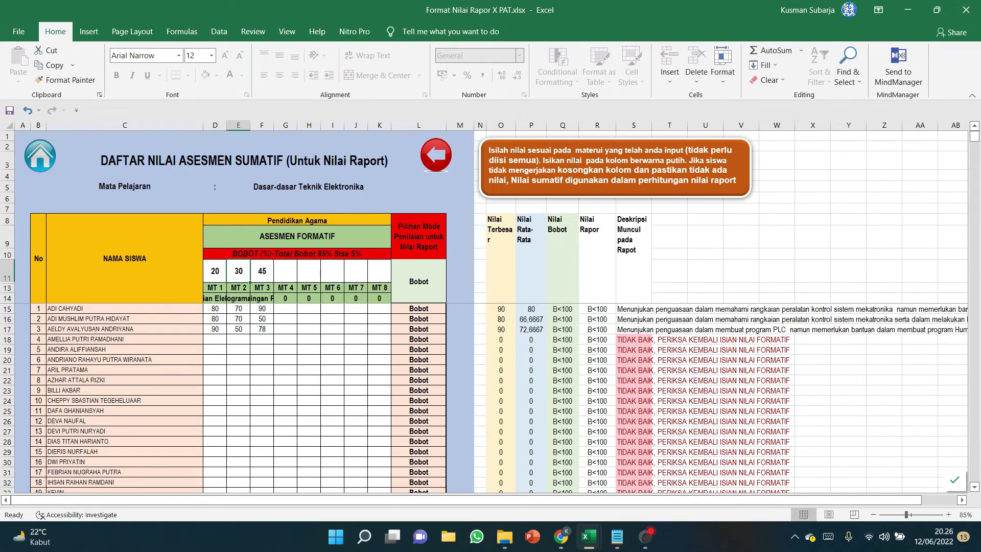
{"action": "type", "text": "35"}
{"action": "key", "text": "Return"}
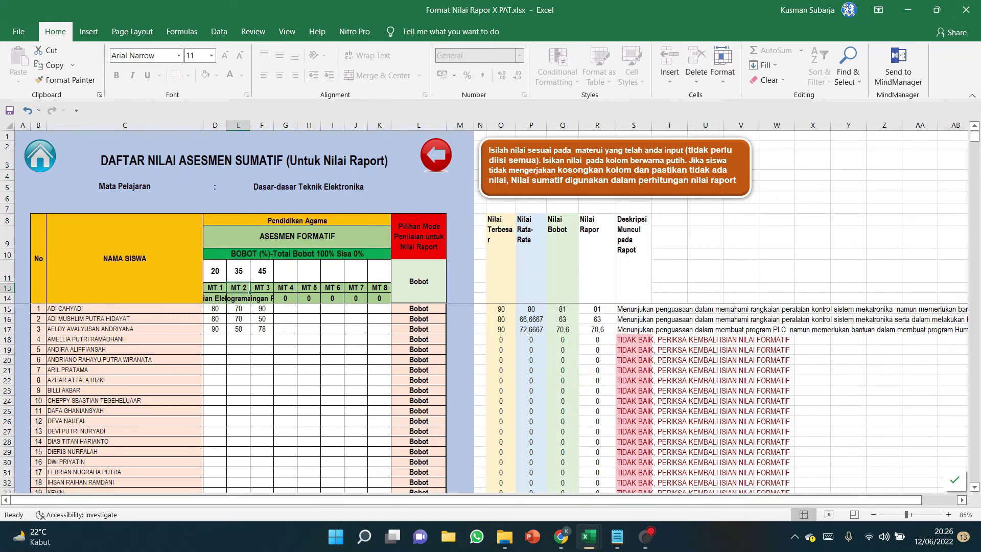
Set the MT 3 weight to 55 to test a total weight above 100%.
{"action": "left_click", "coordinate": [263, 271]}
{"action": "type", "text": "55"}
{"action": "key", "text": "Return"}
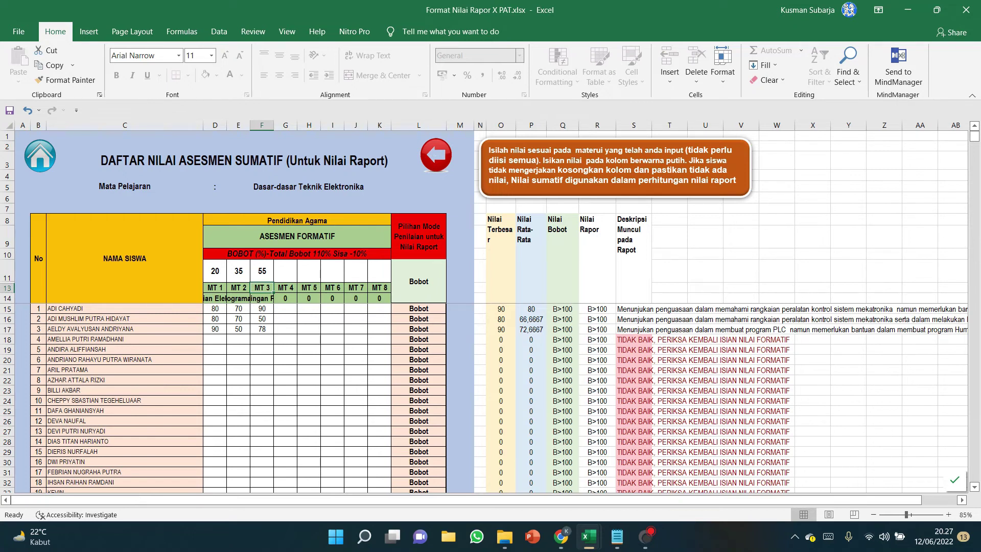
Switch the report grading mode to Rata-Rata and Nilai Terbesar, and return it to Bobot.
{"action": "left_click", "coordinate": [419, 281]}
{"action": "left_click", "coordinate": [451, 277]}
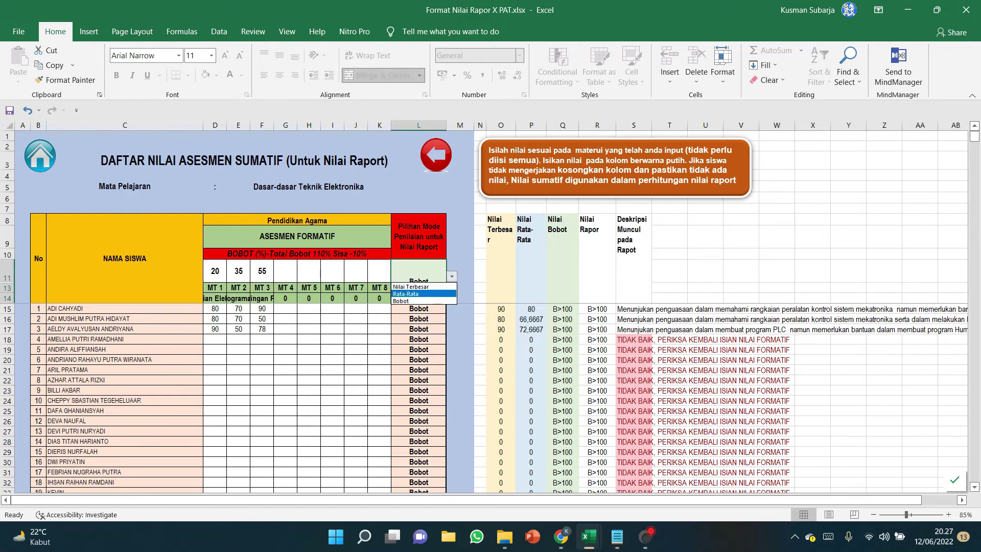
{"action": "left_click", "coordinate": [420, 293]}
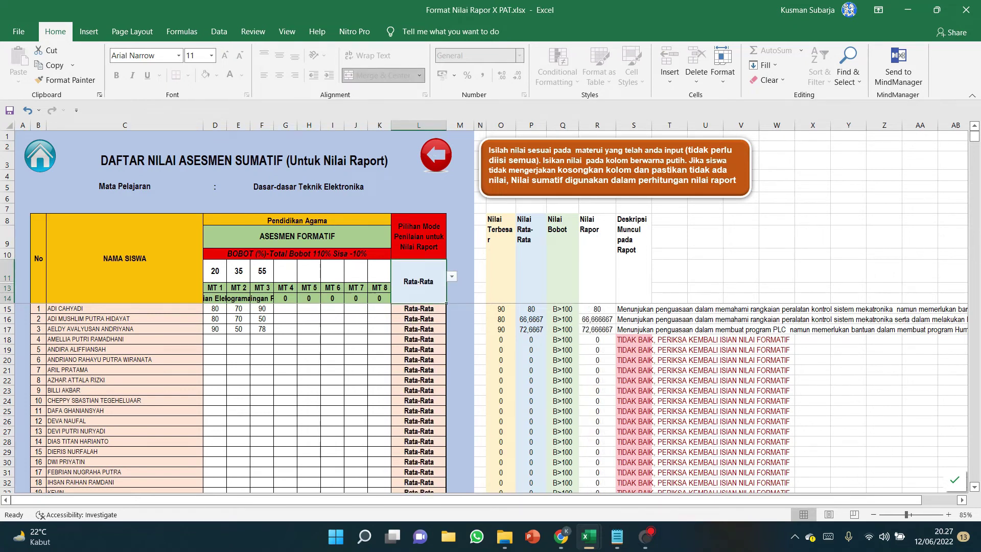
{"action": "left_click", "coordinate": [452, 277]}
{"action": "left_click", "coordinate": [420, 286]}
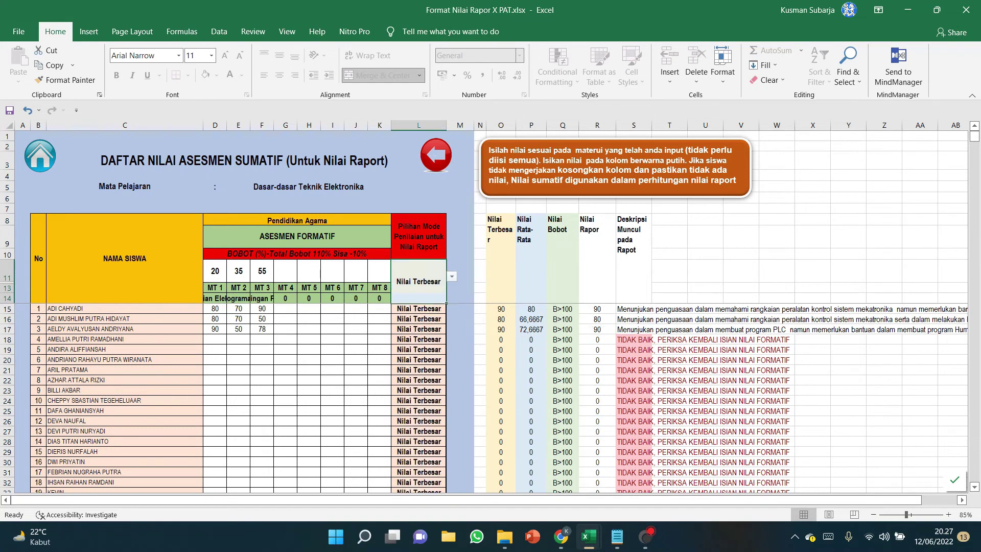
{"action": "left_click", "coordinate": [452, 276]}
{"action": "left_click", "coordinate": [420, 300]}
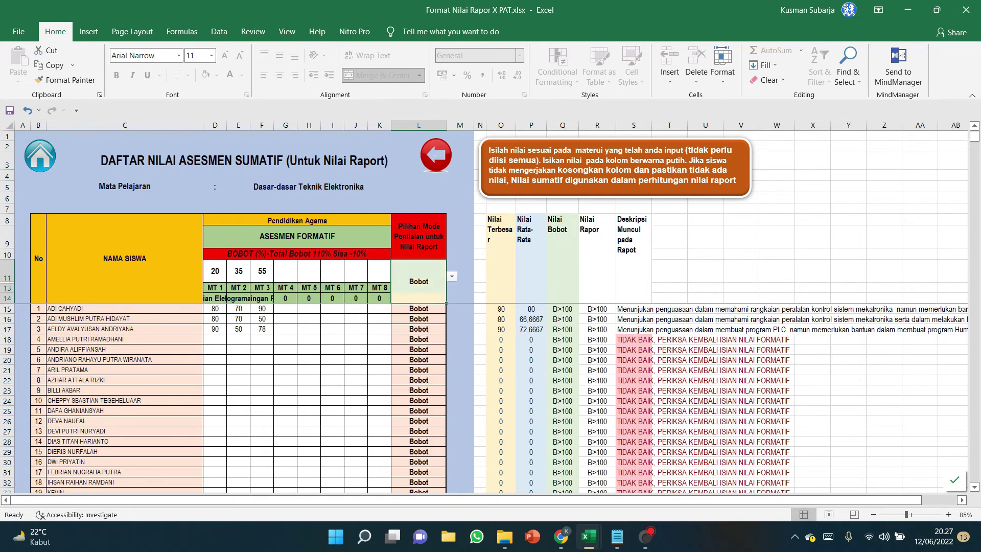
Set the MT 3 weight back to 45.
{"action": "left_click", "coordinate": [262, 271]}
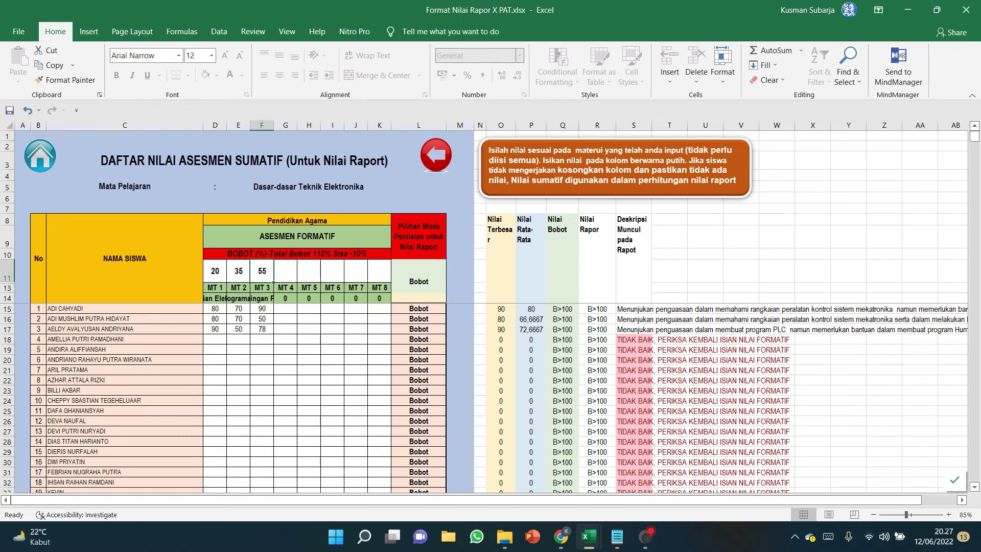
{"action": "type", "text": "45"}
{"action": "key", "text": "Return"}
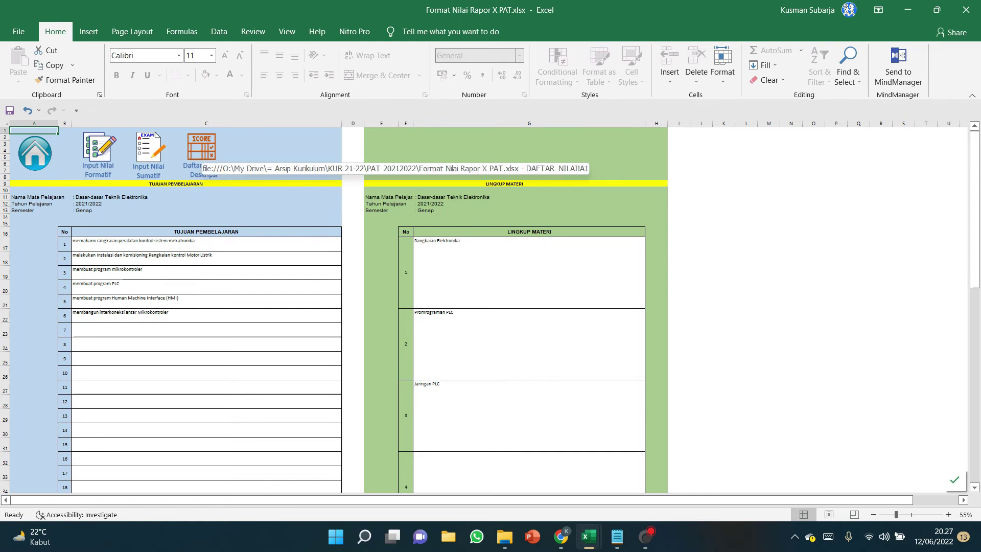
Open the report grade and description list and look over its first page.
{"action": "left_click", "coordinate": [197, 147]}
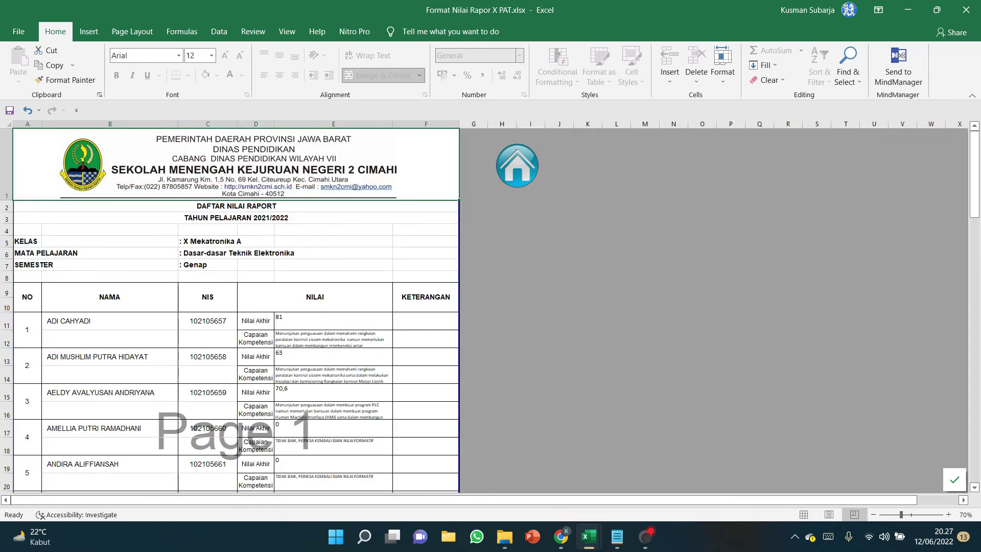
{"action": "scroll", "coordinate": [489, 311], "scroll_direction": "down", "scroll_amount": 2}
{"action": "scroll", "coordinate": [490, 311], "scroll_direction": "up", "scroll_amount": 2}
Return to the summative score sheet and check the Nilai Rapor results for the three scored students.
{"action": "left_click", "coordinate": [517, 166]}
{"action": "left_click", "coordinate": [220, 210]}
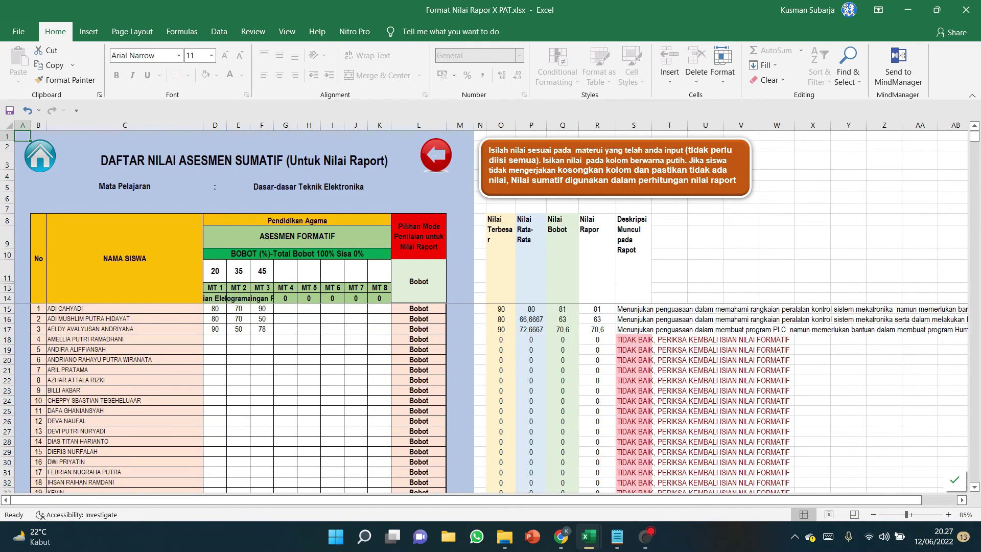
{"action": "left_click_drag", "start_coordinate": [597, 308], "coordinate": [597, 329]}
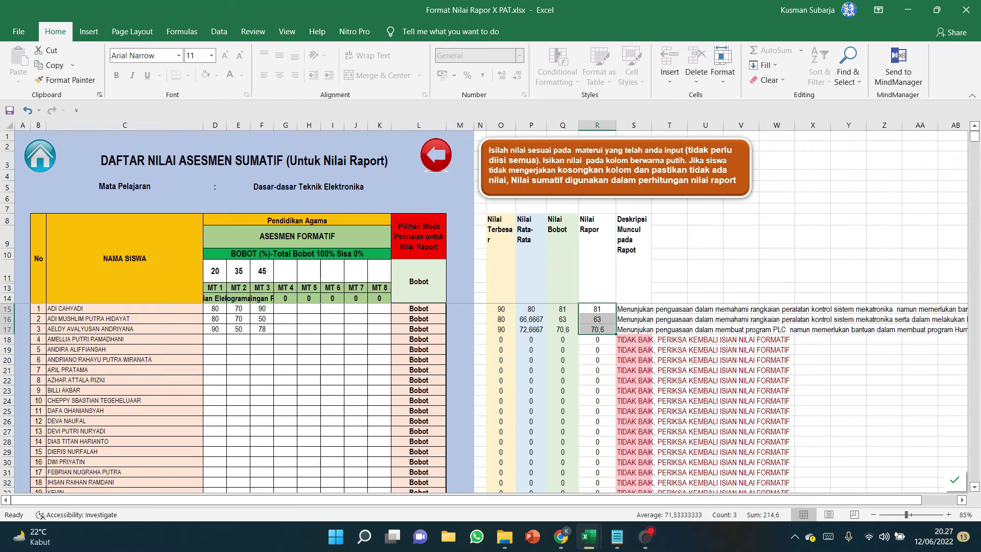
{"action": "left_click", "coordinate": [598, 125]}
{"action": "left_click_drag", "start_coordinate": [598, 308], "coordinate": [597, 329]}
Reopen the report grade and description list and examine the first students' Nilai Akhir and Capaian Kompetensi entries.
{"action": "left_click", "coordinate": [436, 155]}
{"action": "left_click", "coordinate": [202, 149]}
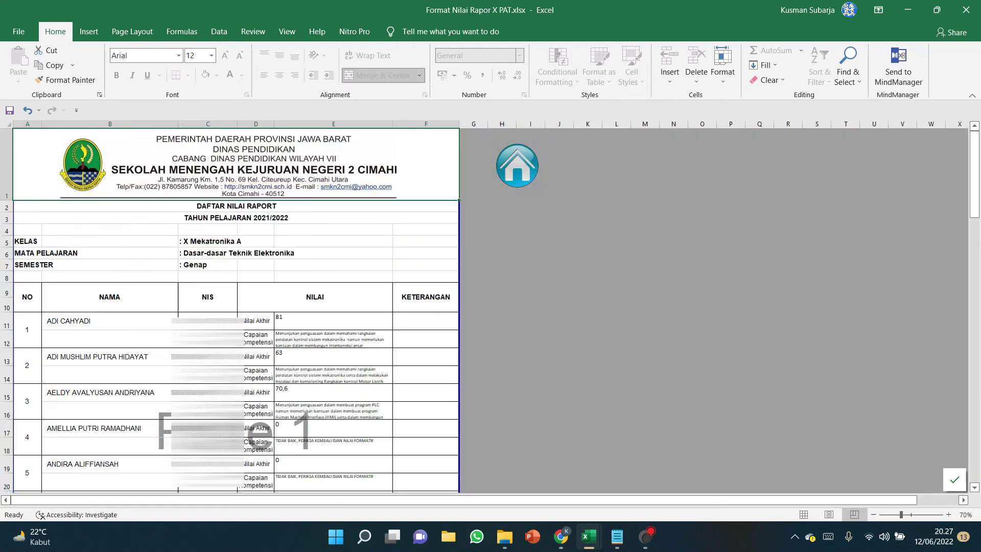
{"action": "left_click", "coordinate": [334, 321]}
{"action": "left_click", "coordinate": [333, 356]}
{"action": "left_click", "coordinate": [333, 392]}
{"action": "left_click", "coordinate": [333, 428]}
{"action": "left_click", "coordinate": [333, 446]}
{"action": "left_click", "coordinate": [333, 339]}
{"action": "left_click", "coordinate": [333, 375]}
{"action": "left_click", "coordinate": [333, 411]}
{"action": "left_click", "coordinate": [333, 339]}
Examine the grades and Capaian Kompetensi descriptions of students 3 to 7, including those without scores.
{"action": "scroll", "coordinate": [333, 310], "scroll_direction": "down", "scroll_amount": 2}
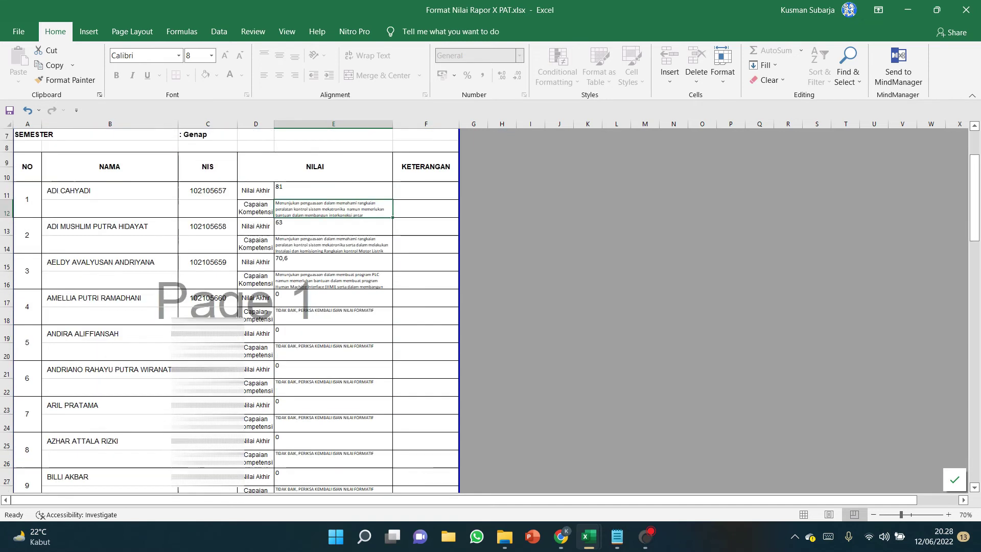
{"action": "left_click", "coordinate": [333, 280]}
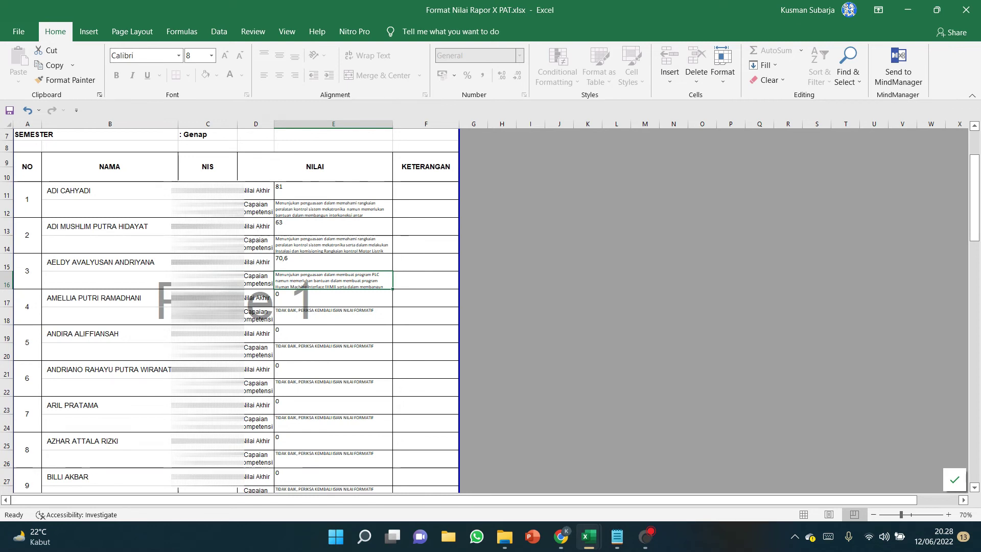
{"action": "key", "text": "Down"}
{"action": "key", "text": "Down"}
{"action": "key", "text": "Down"}
{"action": "key", "text": "Down"}
{"action": "key", "text": "Down"}
{"action": "key", "text": "Down"}
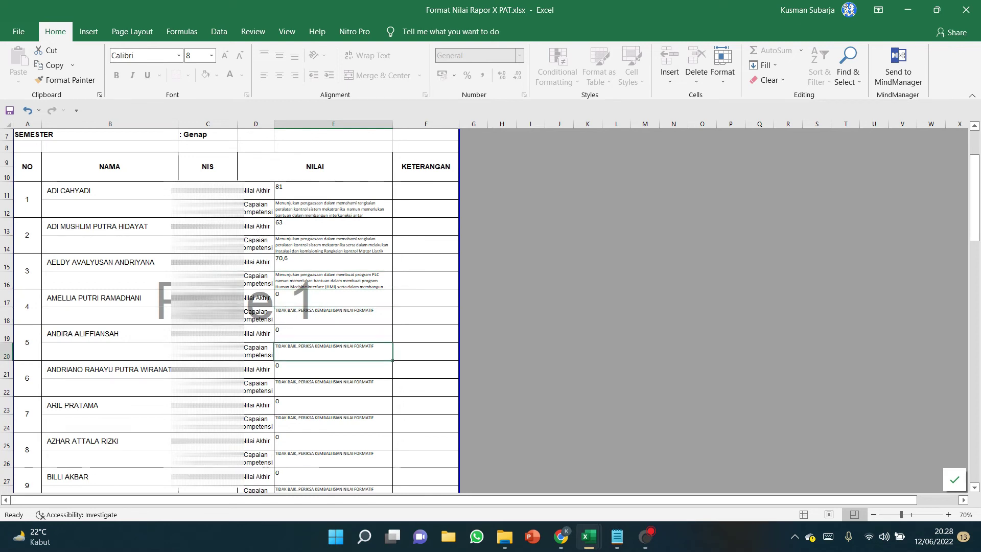
{"action": "key", "text": "Down"}
{"action": "key", "text": "Down"}
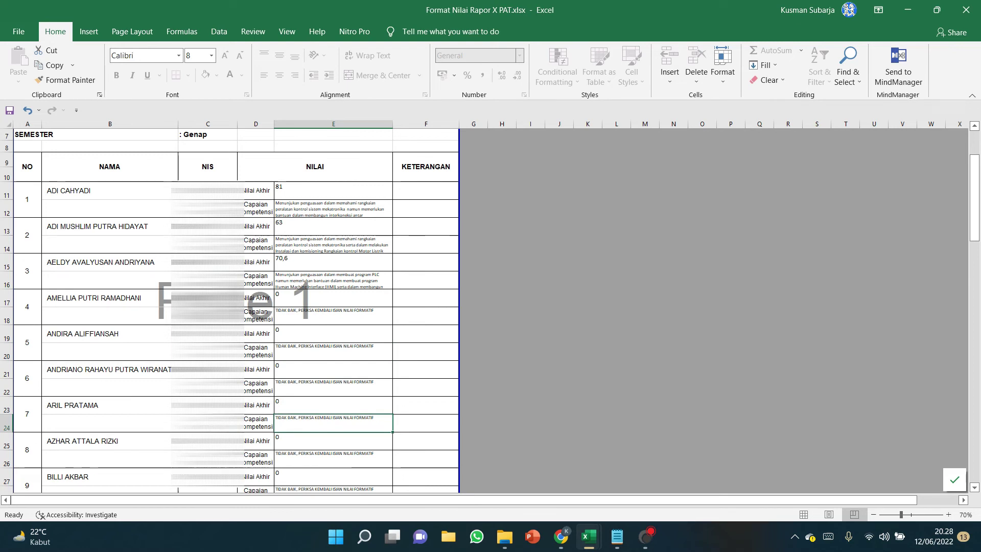
{"action": "left_click", "coordinate": [334, 298]}
{"action": "left_click", "coordinate": [334, 334]}
{"action": "left_click", "coordinate": [334, 405]}
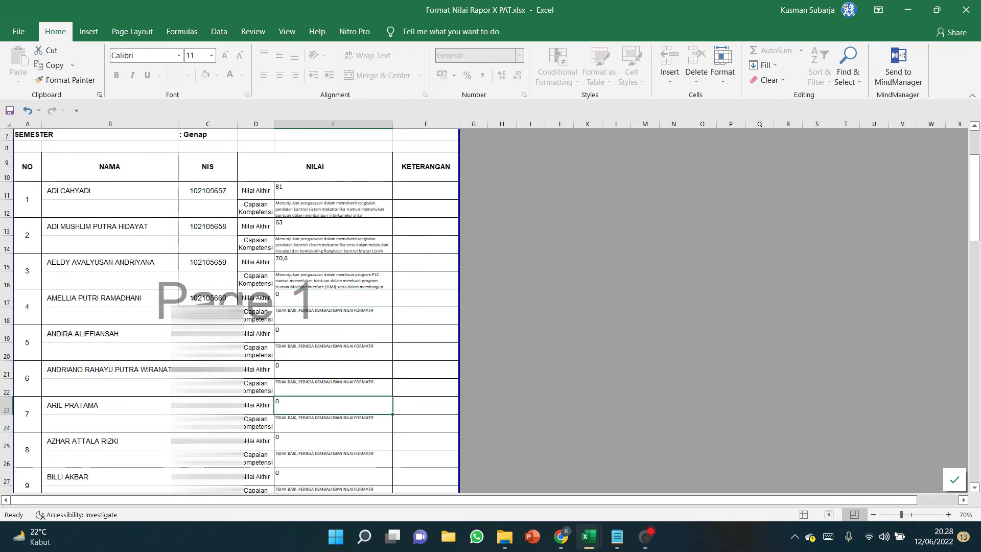
{"action": "scroll", "coordinate": [230, 307], "scroll_direction": "up", "scroll_amount": 2}
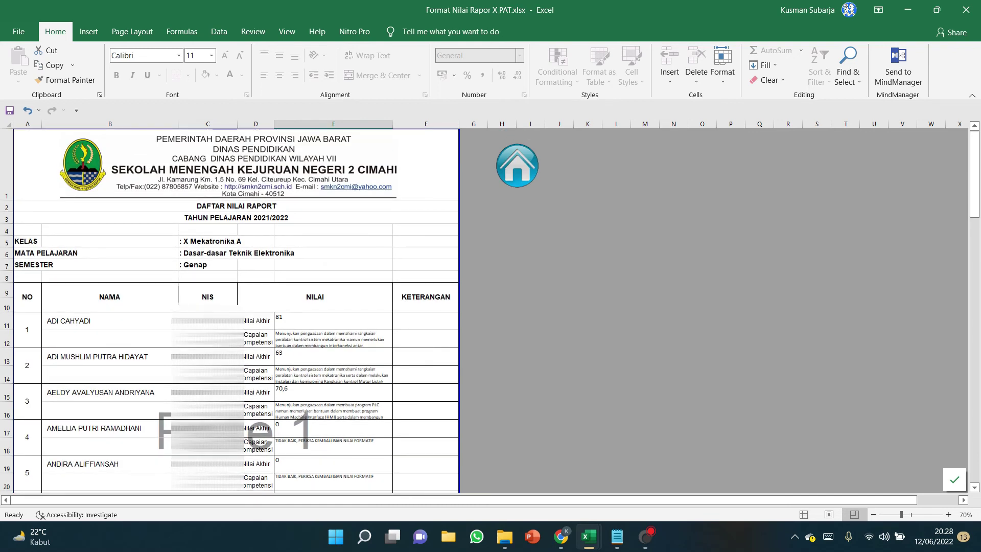
Look through the whole report grade list down to the signature block on page 3 and return to its start.
{"action": "scroll", "coordinate": [230, 307], "scroll_direction": "down", "scroll_amount": 20}
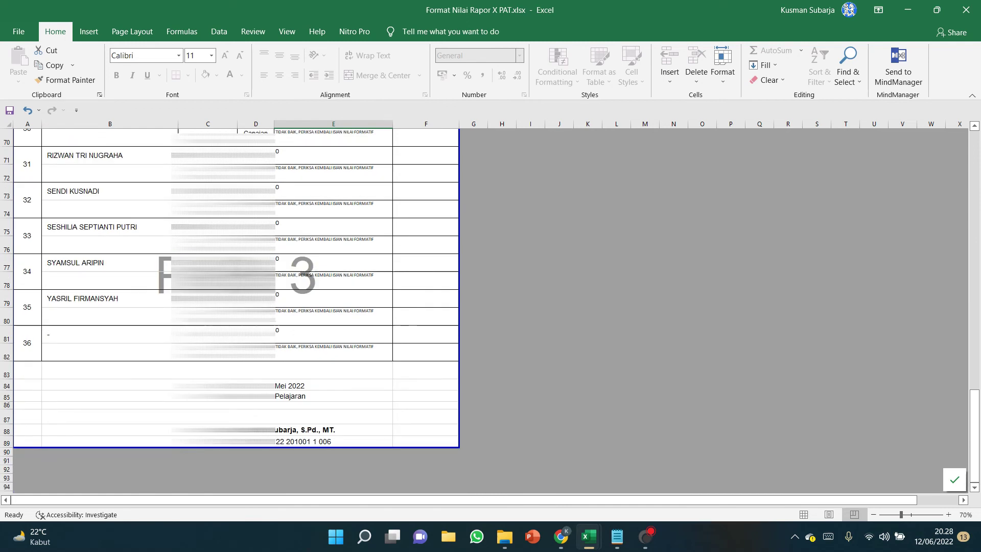
{"action": "scroll", "coordinate": [235, 307], "scroll_direction": "up", "scroll_amount": 6}
{"action": "scroll", "coordinate": [230, 307], "scroll_direction": "up", "scroll_amount": 17}
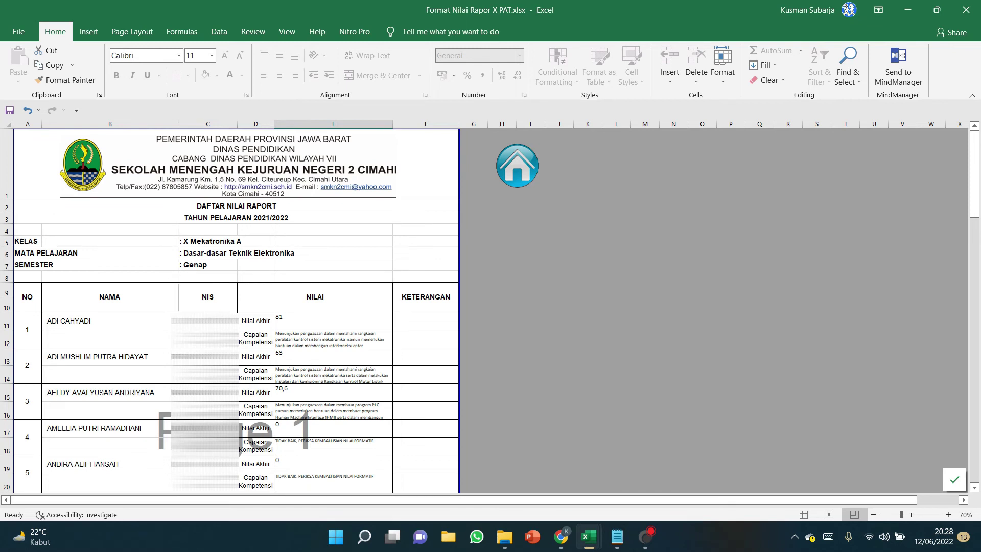
{"action": "mouse_move", "coordinate": [589, 536]}
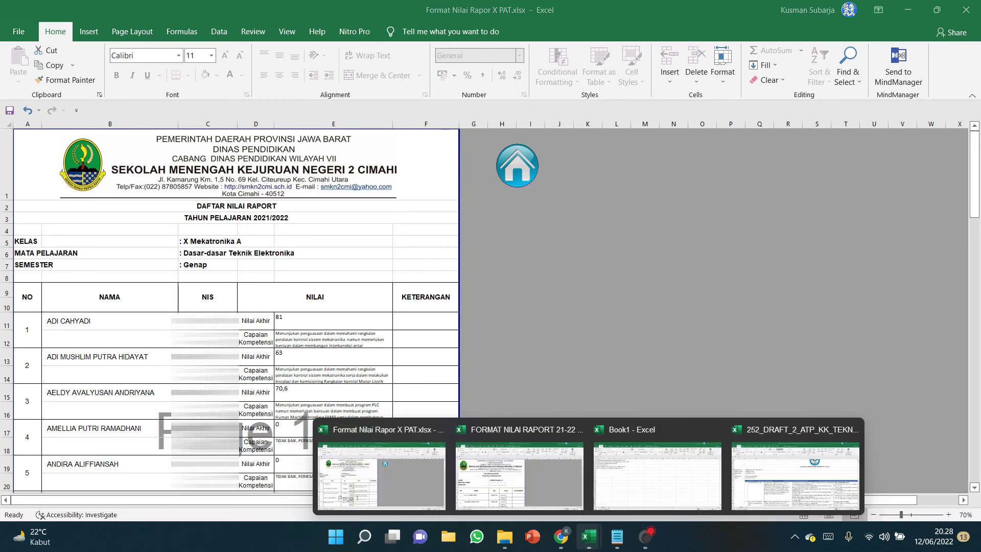
Switch to the workbook FORMAT NILAI RAPORT 21-22 KLS X.xlsx and open the MK A sheet.
{"action": "left_click", "coordinate": [519, 475]}
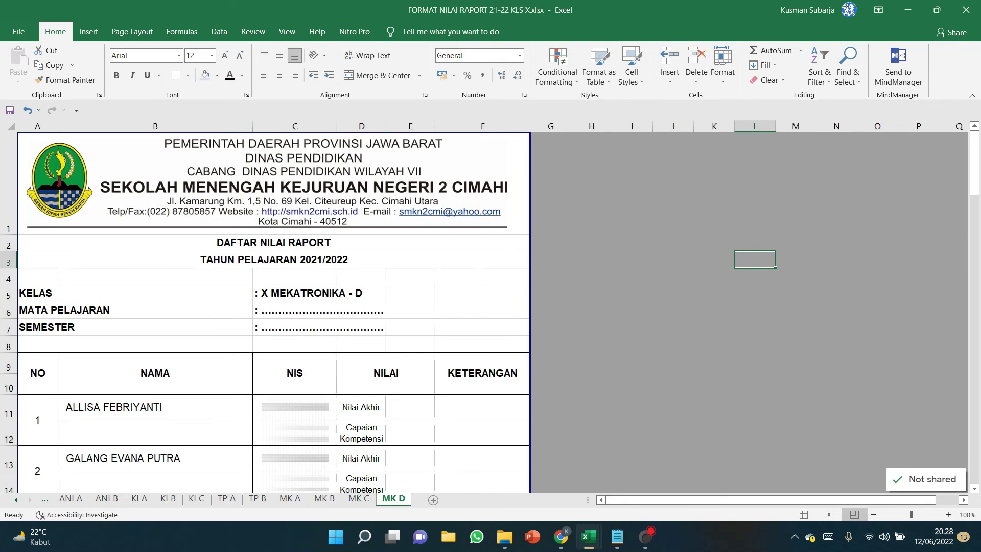
{"action": "left_click", "coordinate": [290, 498]}
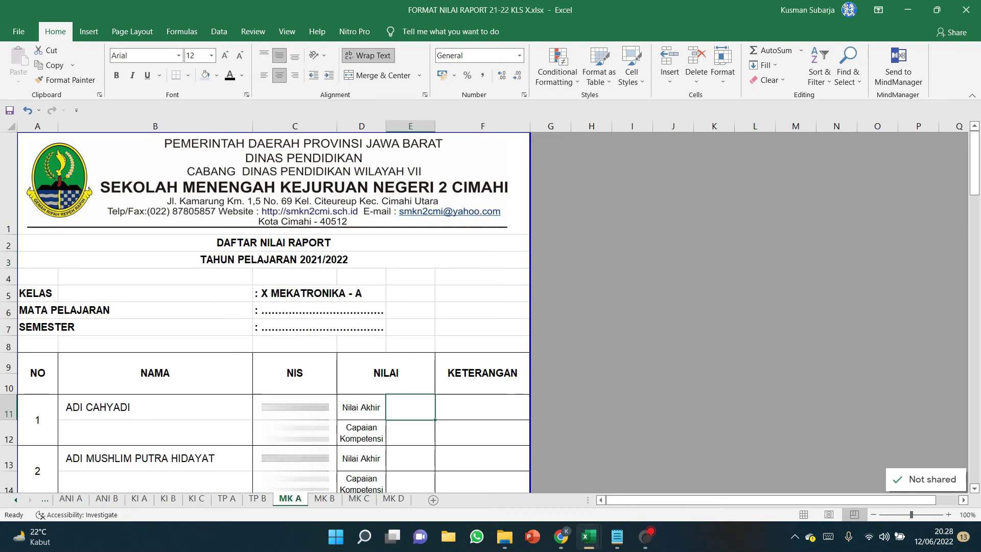
{"action": "mouse_move", "coordinate": [589, 537]}
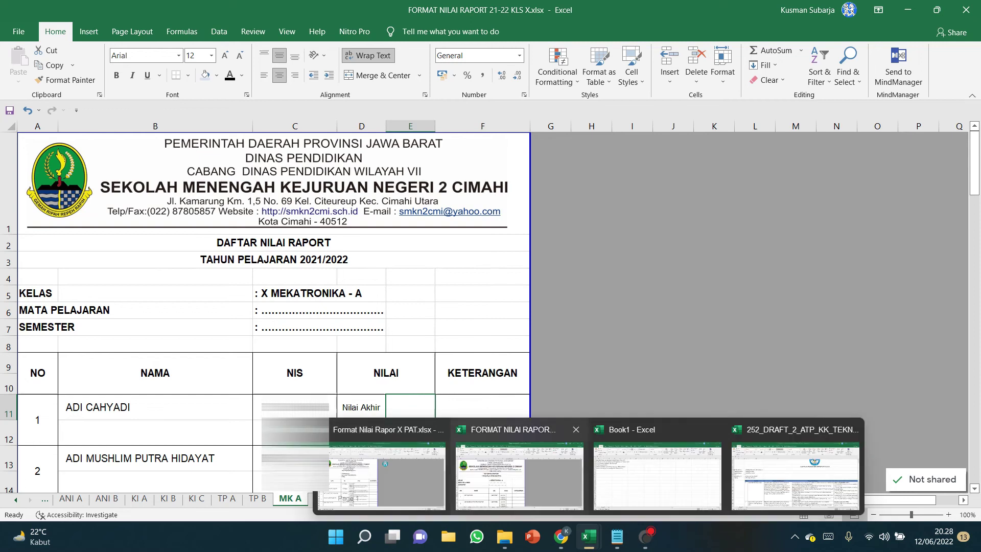
{"action": "left_click", "coordinate": [632, 259]}
Look through the MK A student list from the first student down to the signature block, comparing numbers and names.
{"action": "left_click", "coordinate": [37, 419]}
{"action": "scroll", "coordinate": [38, 419], "scroll_direction": "down", "scroll_amount": 9}
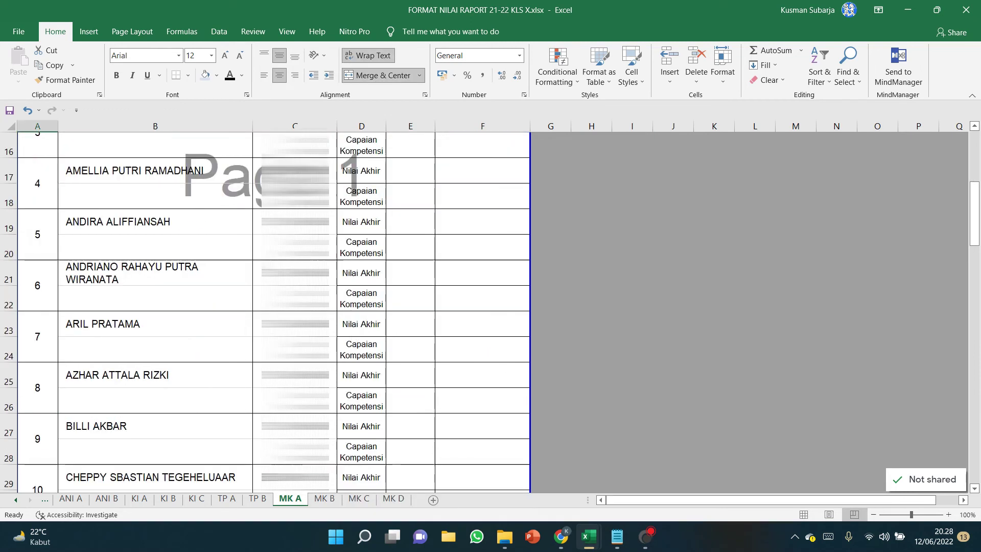
{"action": "scroll", "coordinate": [37, 388], "scroll_direction": "down", "scroll_amount": 14}
{"action": "left_click", "coordinate": [37, 387]}
{"action": "scroll", "coordinate": [155, 388], "scroll_direction": "up", "scroll_amount": 20}
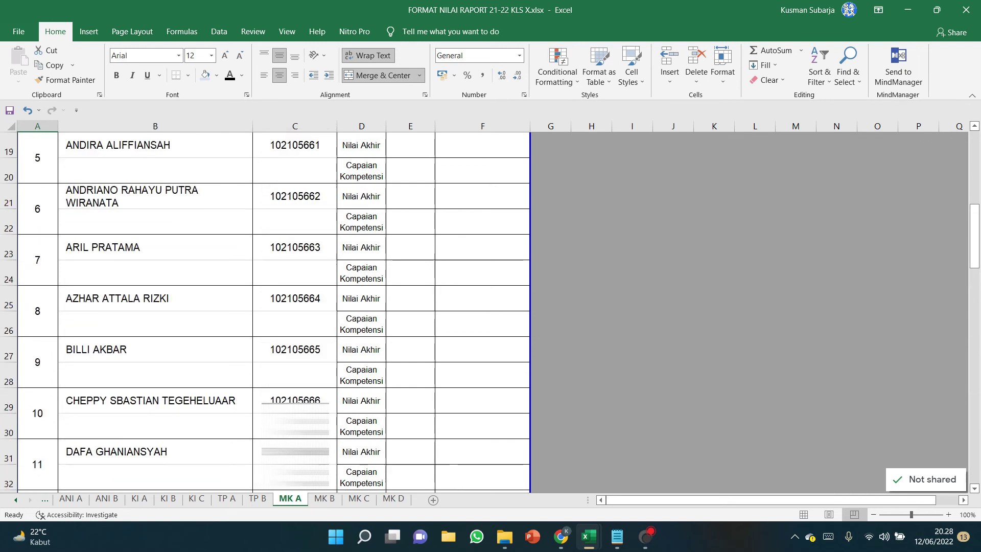
{"action": "left_click", "coordinate": [155, 407]}
{"action": "scroll", "coordinate": [155, 247], "scroll_direction": "down", "scroll_amount": 20}
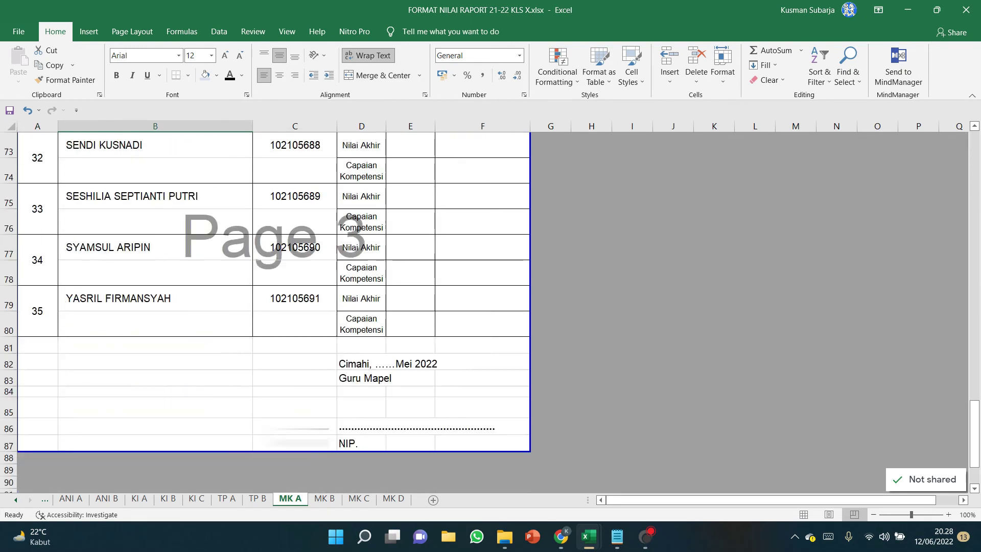
{"action": "left_click", "coordinate": [156, 247]}
Switch back to Format Nilai Rapor X PAT.xlsx and check that its student list matches, down to student 35.
{"action": "mouse_move", "coordinate": [588, 537]}
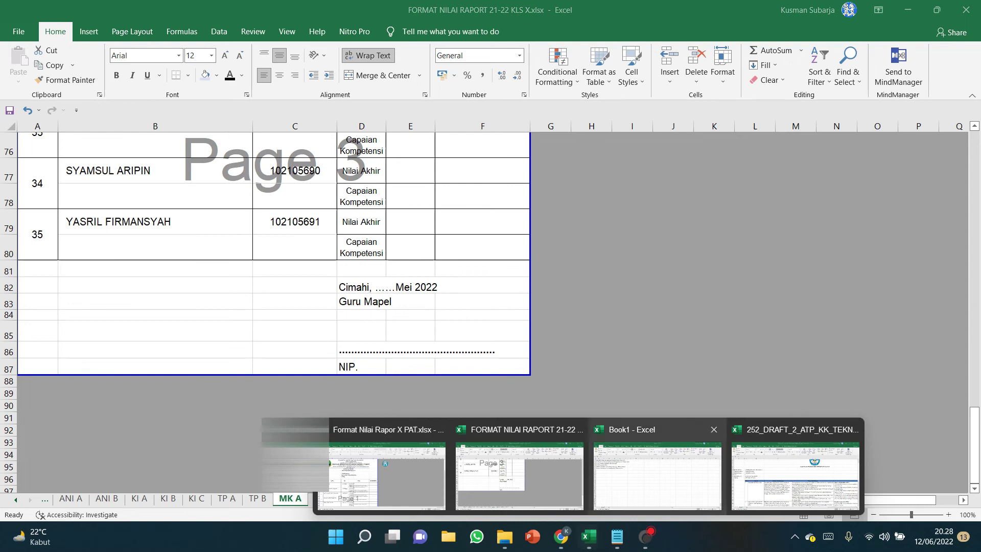
{"action": "left_click", "coordinate": [381, 475]}
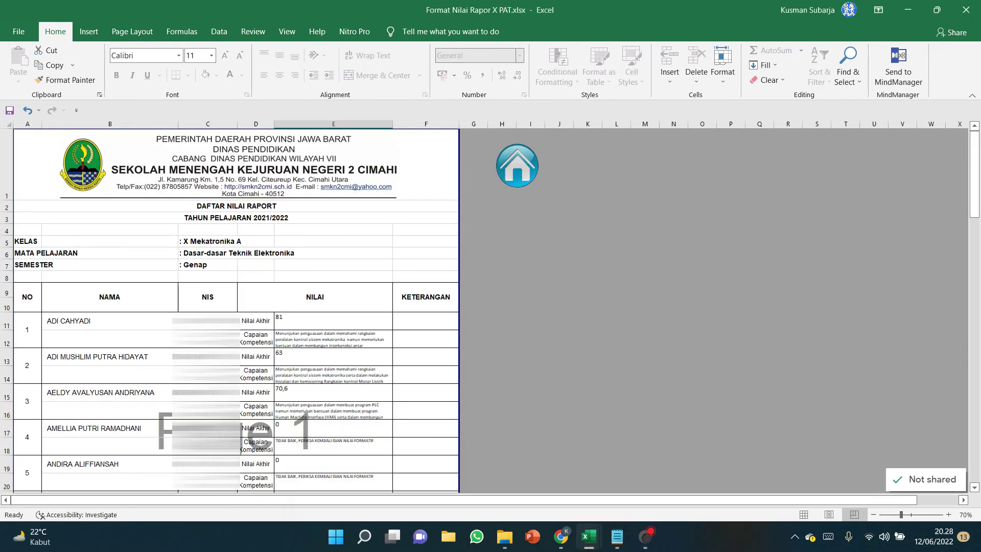
{"action": "scroll", "coordinate": [230, 307], "scroll_direction": "down", "scroll_amount": 9}
{"action": "scroll", "coordinate": [230, 306], "scroll_direction": "down", "scroll_amount": 12}
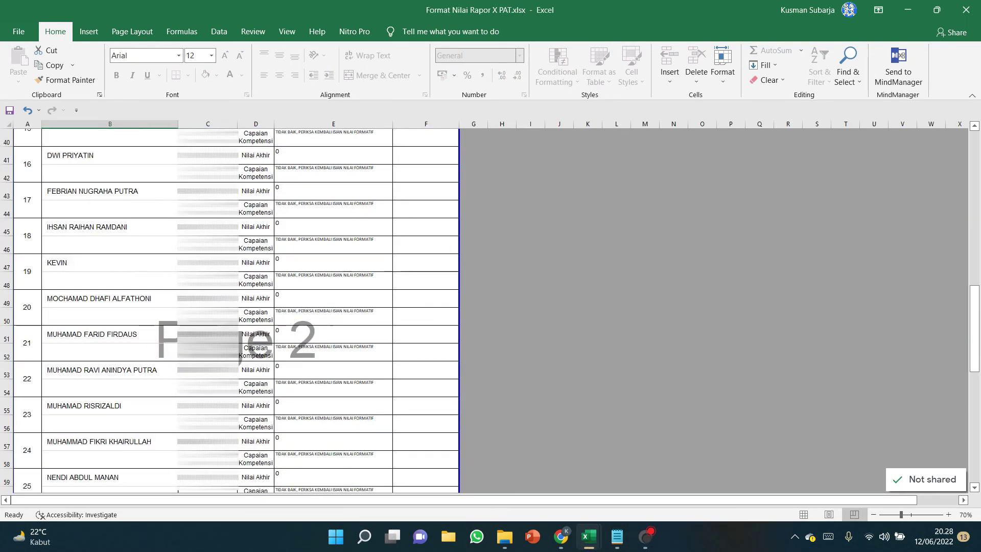
{"action": "left_click", "coordinate": [109, 407]}
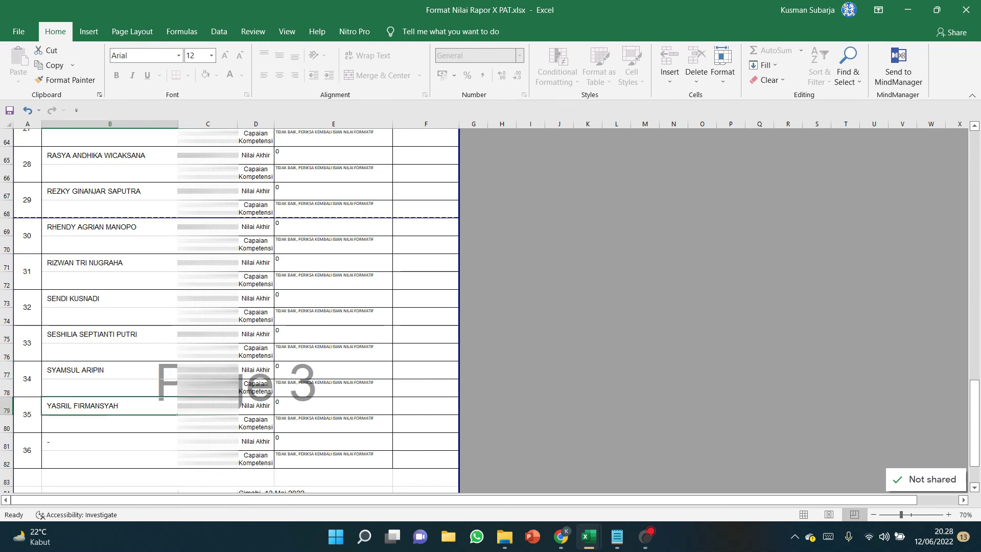
{"action": "left_click", "coordinate": [27, 414]}
{"action": "scroll", "coordinate": [230, 307], "scroll_direction": "up", "scroll_amount": 20}
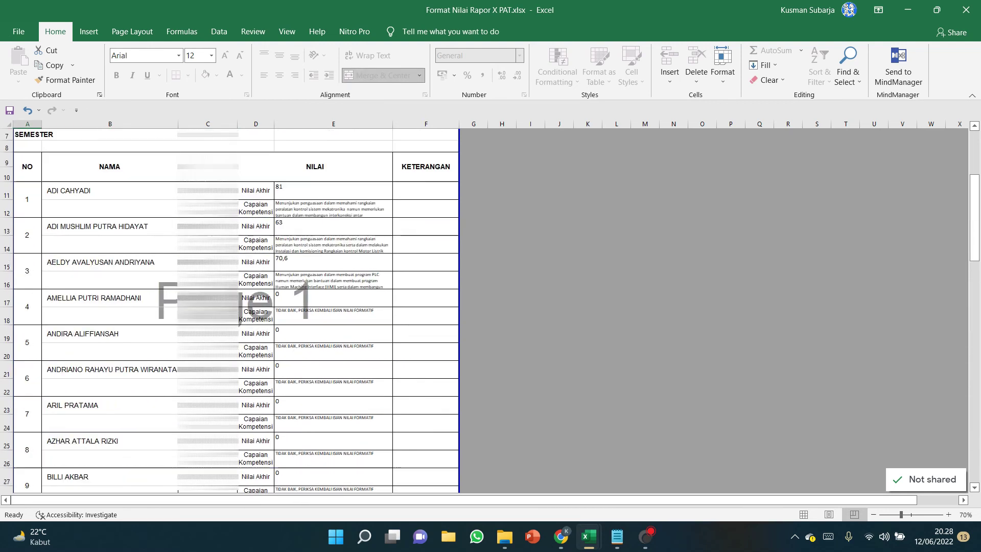
Copy the NO through NILAI columns of students 1 to 35 from the report grade list.
{"action": "left_click_drag", "start_coordinate": [27, 230], "coordinate": [390, 450]}
{"action": "scroll", "coordinate": [230, 306], "scroll_direction": "up", "scroll_amount": 12}
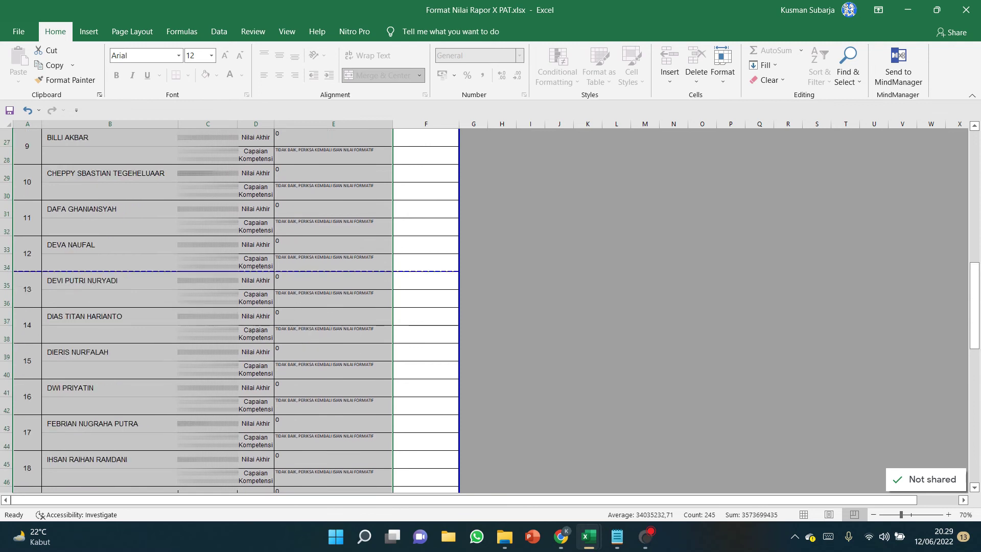
{"action": "scroll", "coordinate": [68, 237], "scroll_direction": "up", "scroll_amount": 8}
{"action": "right_click", "coordinate": [69, 237]}
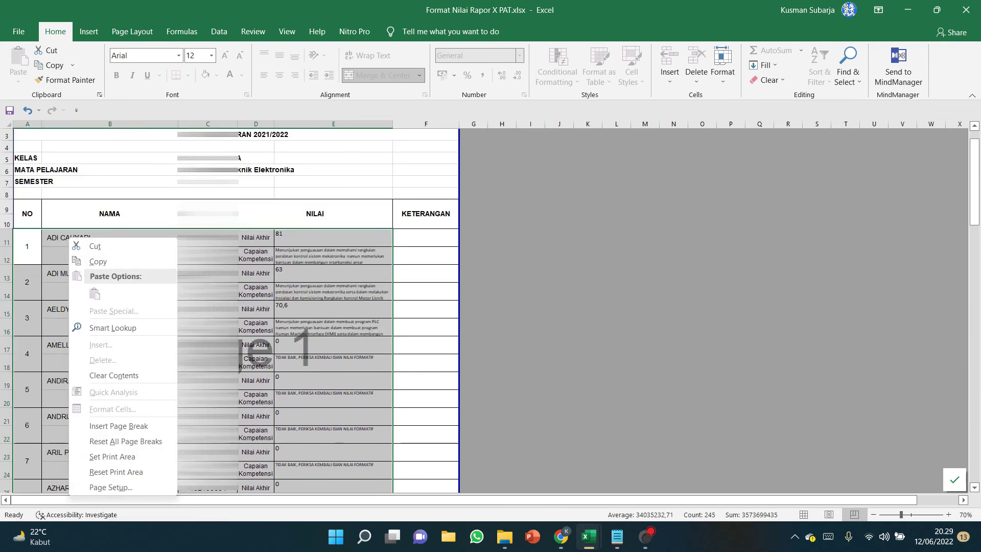
{"action": "left_click", "coordinate": [98, 261]}
Paste the copied block as values at the first student's NAMA cell on the MK A sheet and undo the paste.
{"action": "mouse_move", "coordinate": [588, 536]}
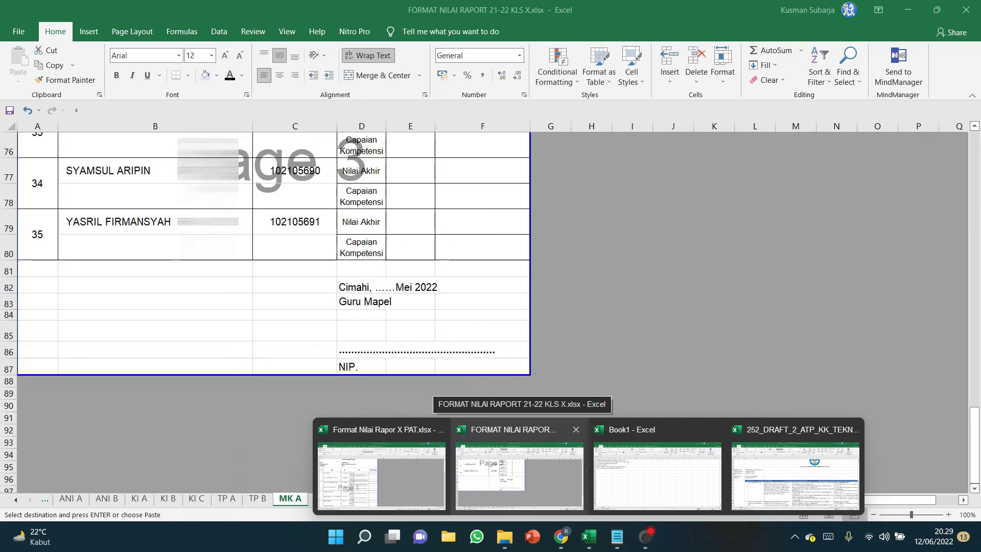
{"action": "left_click", "coordinate": [519, 475]}
{"action": "scroll", "coordinate": [274, 312], "scroll_direction": "up", "scroll_amount": 14}
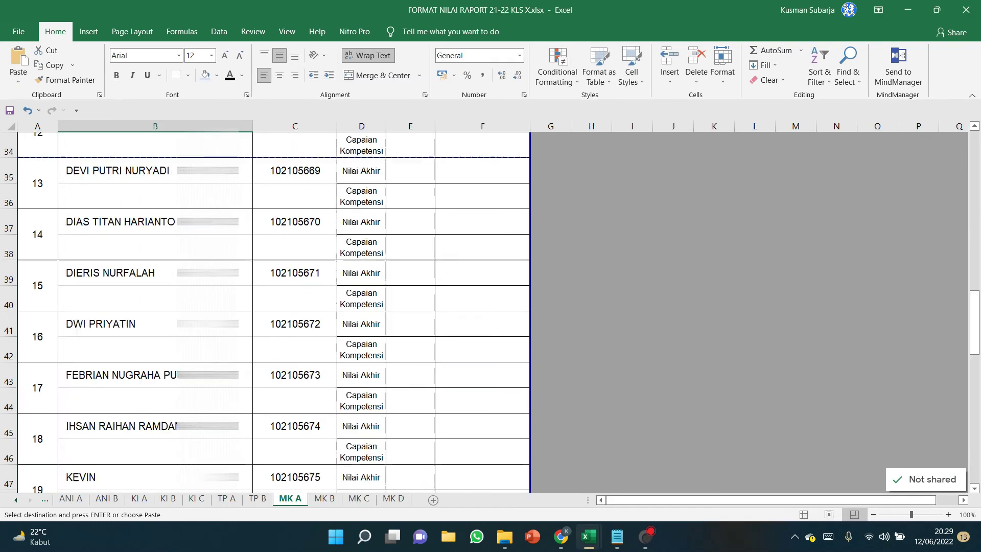
{"action": "scroll", "coordinate": [274, 312], "scroll_direction": "up", "scroll_amount": 11}
{"action": "scroll", "coordinate": [274, 311], "scroll_direction": "down", "scroll_amount": 2}
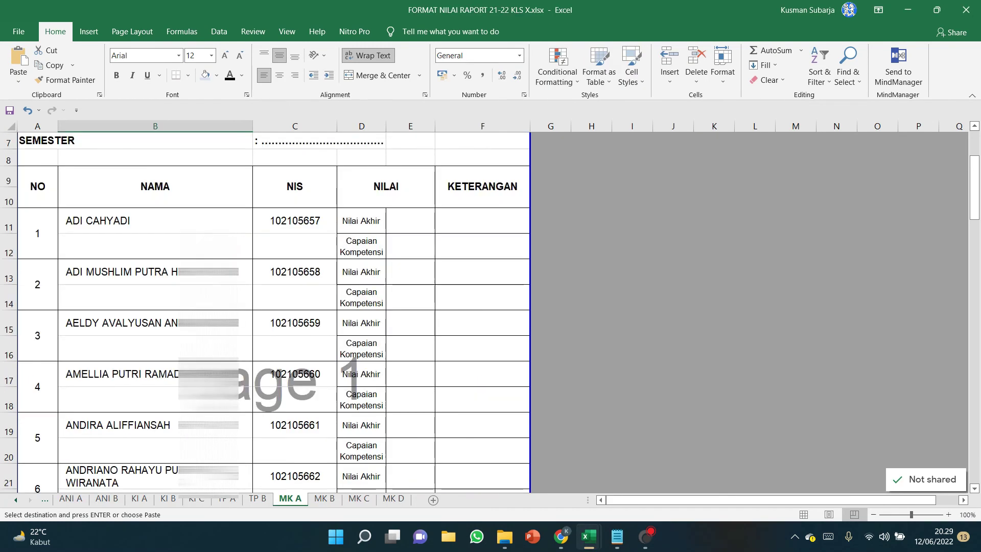
{"action": "left_click", "coordinate": [123, 223]}
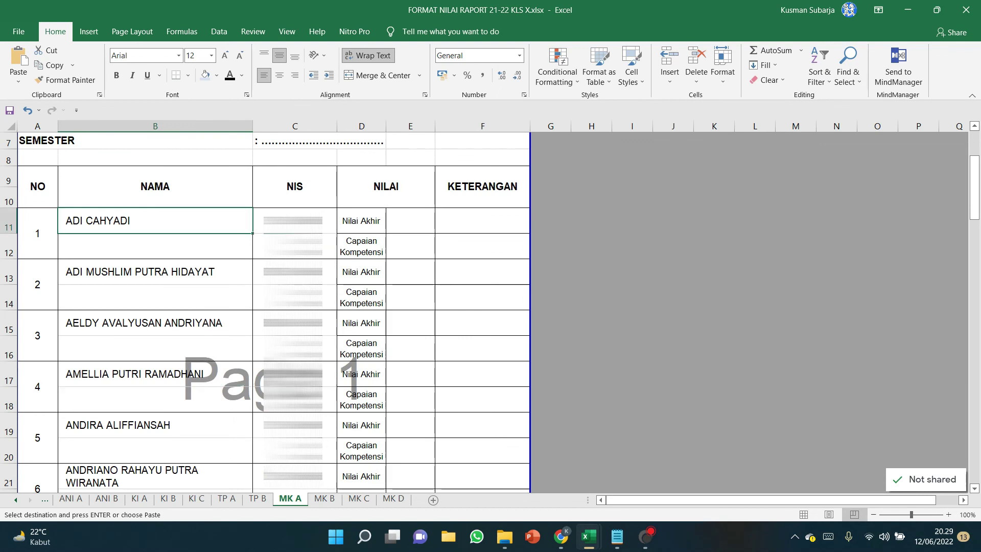
{"action": "right_click", "coordinate": [79, 216]}
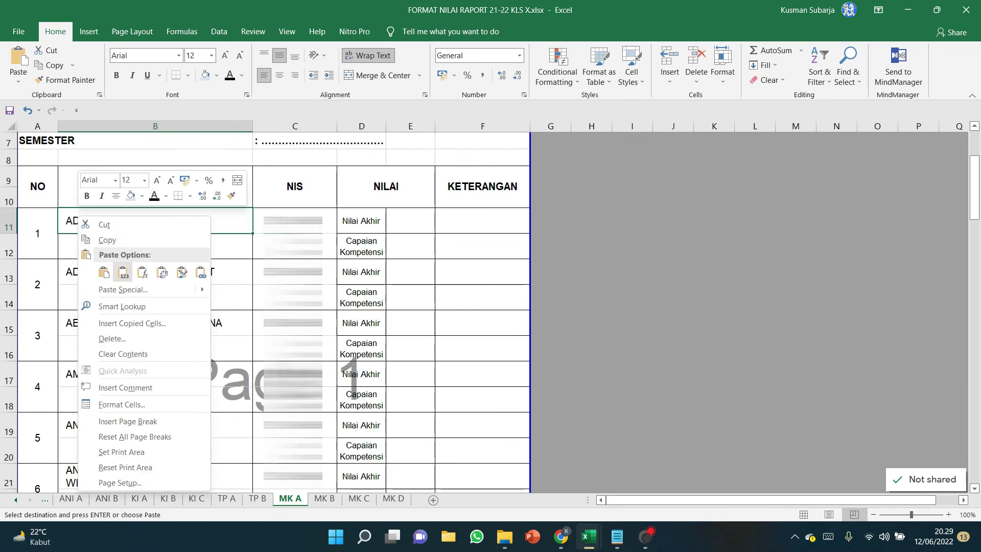
{"action": "left_click", "coordinate": [122, 272]}
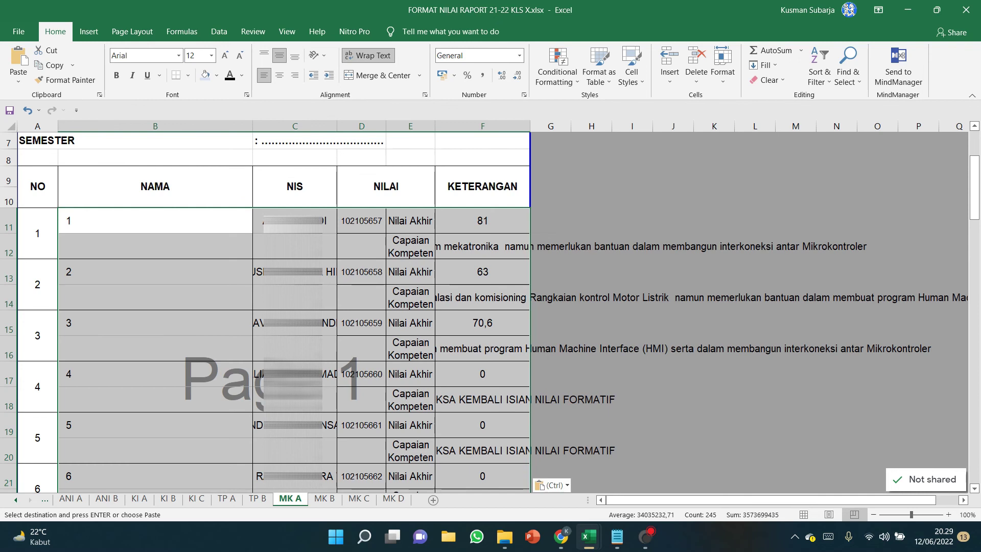
{"action": "key", "text": "ctrl+z"}
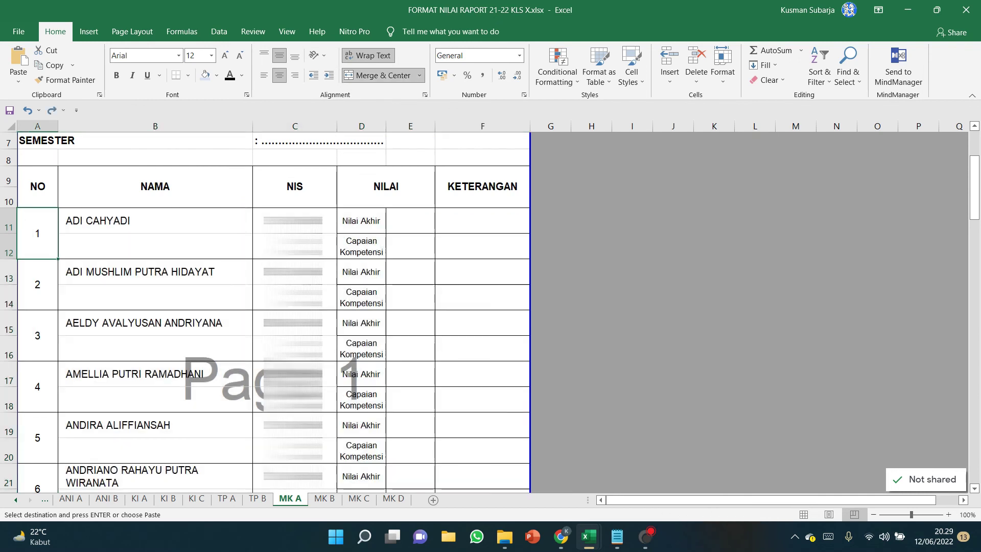
Try to paste the copied block as values starting at the first student's merged NO cell.
{"action": "right_click", "coordinate": [44, 219]}
{"action": "left_click", "coordinate": [89, 275]}
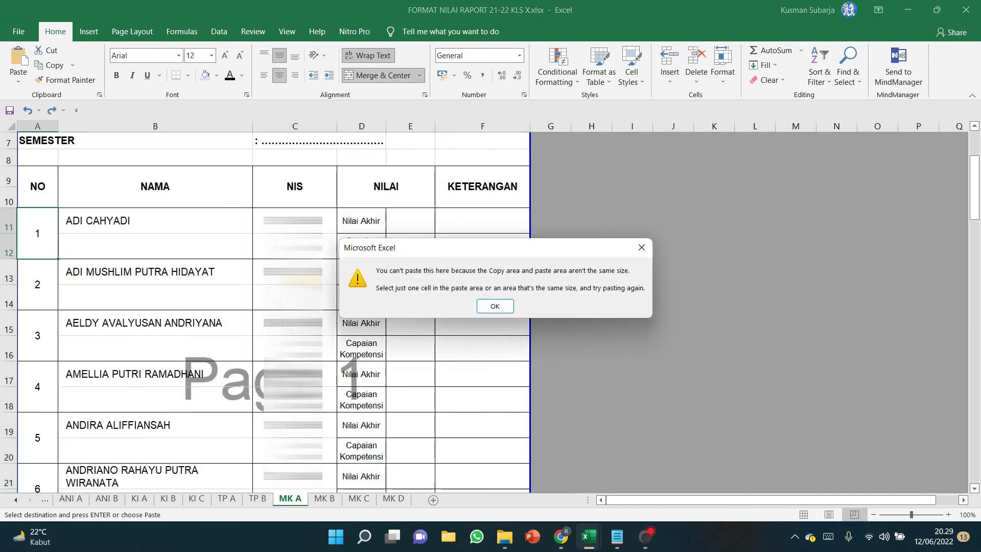
{"action": "key", "text": "Return"}
Return to Format Nilai Rapor X PAT.xlsx and copy only the NAMA through NILAI columns of students 1 to 35.
{"action": "mouse_move", "coordinate": [589, 537]}
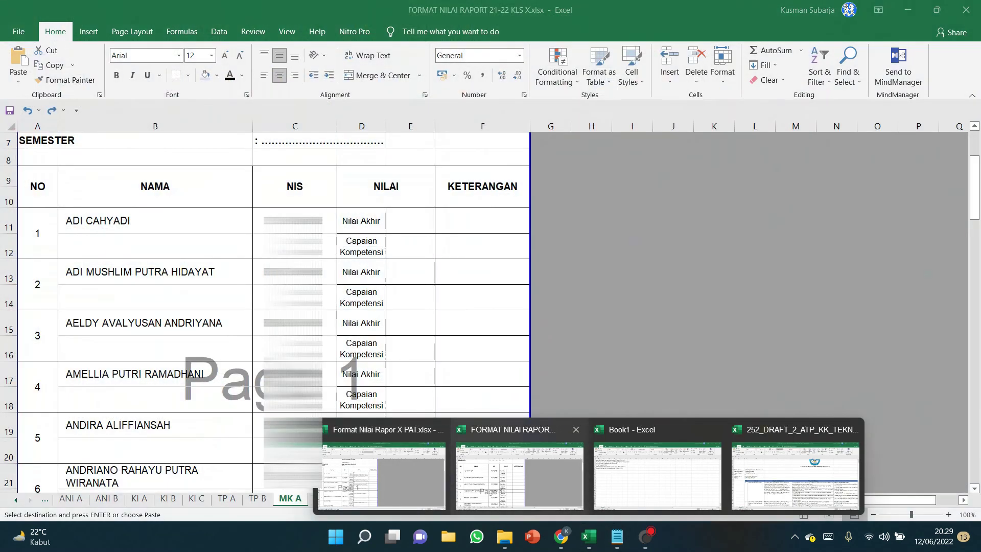
{"action": "left_click", "coordinate": [381, 475]}
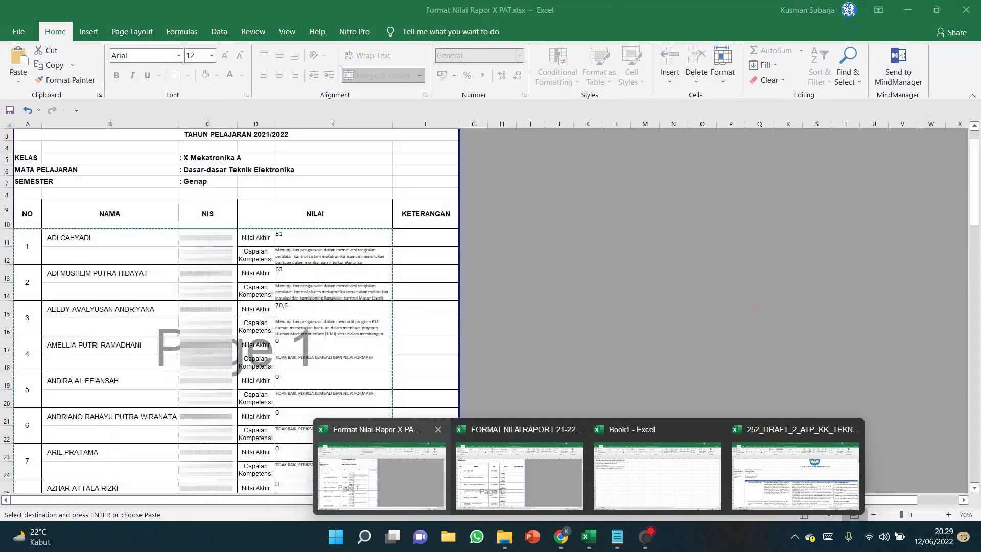
{"action": "left_click_drag", "start_coordinate": [102, 238], "coordinate": [388, 426]}
{"action": "scroll", "coordinate": [388, 426], "scroll_direction": "up", "scroll_amount": 4}
{"action": "scroll", "coordinate": [388, 427], "scroll_direction": "up", "scroll_amount": 16}
{"action": "right_click", "coordinate": [107, 334]}
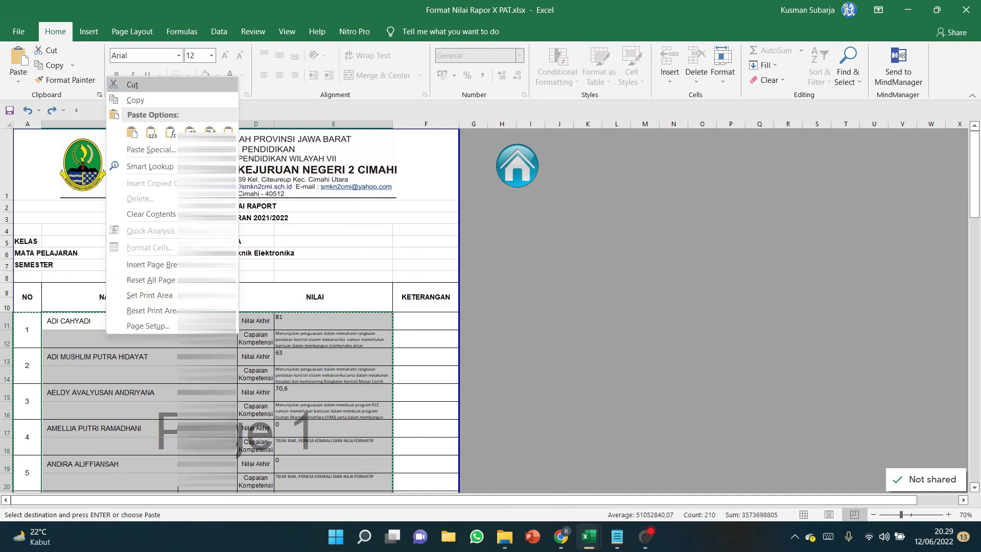
{"action": "left_click", "coordinate": [135, 100]}
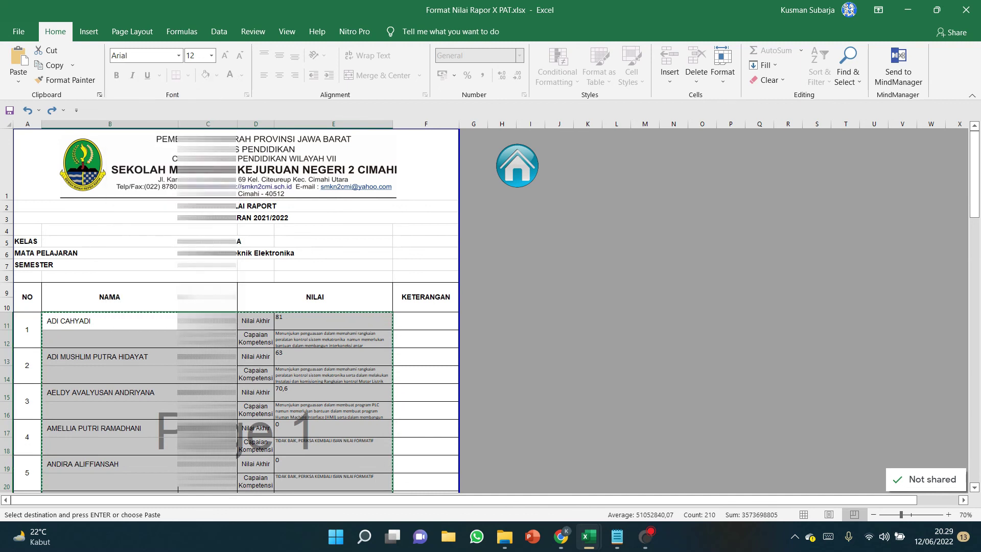
Paste the copied block as values at the first student's NAMA cell on the MK A sheet of FORMAT NILAI RAPORT 21-22 KLS X.xlsx.
{"action": "left_click", "coordinate": [589, 536]}
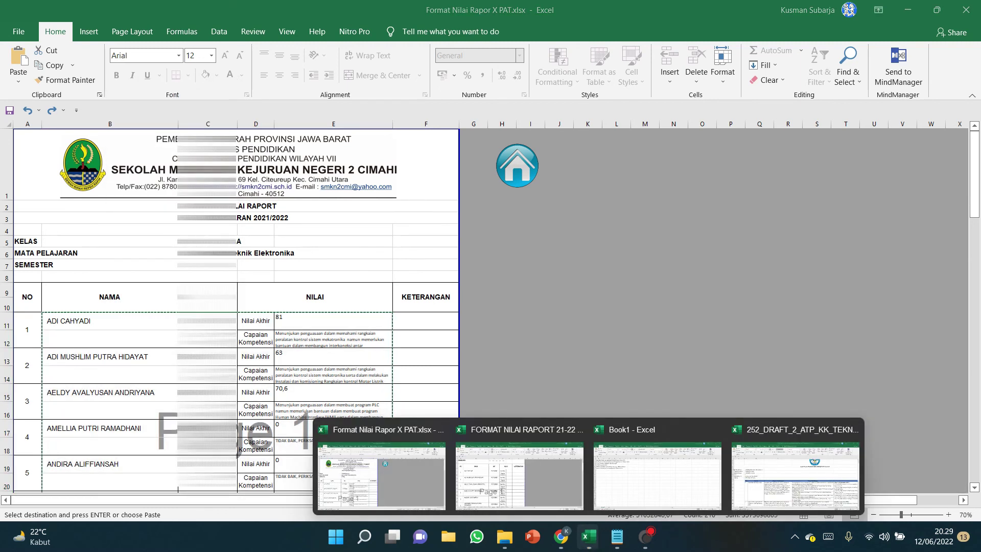
{"action": "left_click", "coordinate": [519, 475]}
{"action": "left_click", "coordinate": [102, 221]}
{"action": "right_click", "coordinate": [102, 221]}
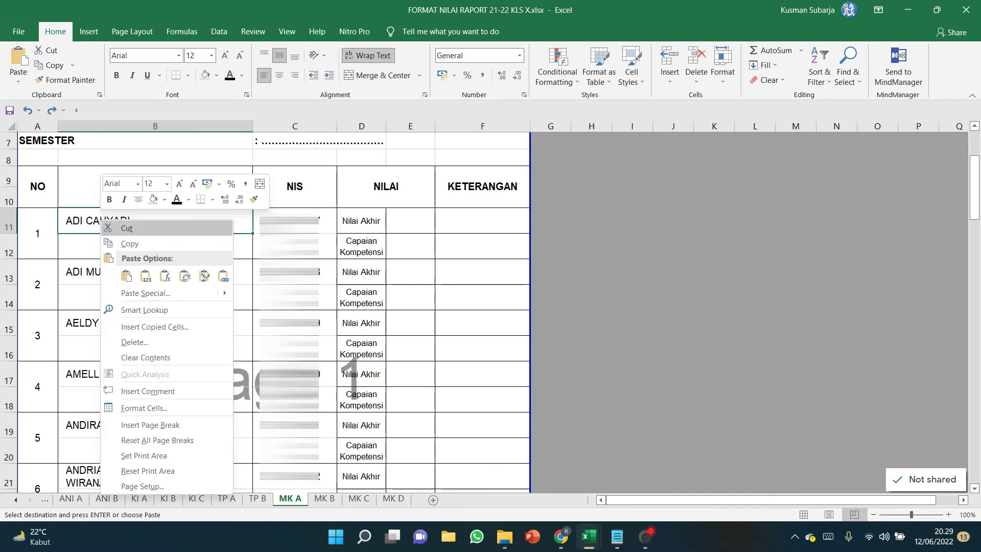
{"action": "left_click", "coordinate": [146, 275]}
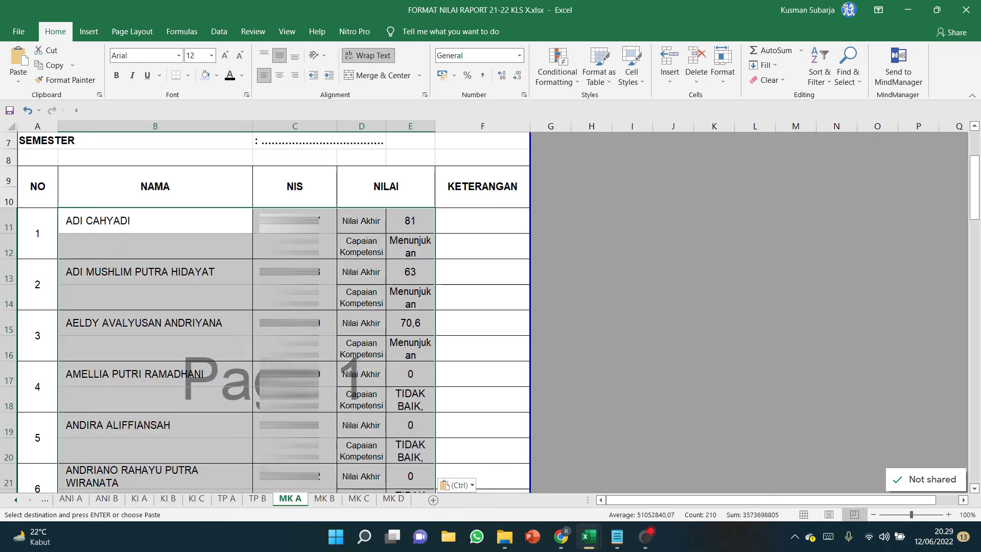
Examine the full pasted Capaian Kompetensi texts of the first two students without changing them.
{"action": "left_click", "coordinate": [410, 247]}
{"action": "scroll", "coordinate": [265, 307], "scroll_direction": "up", "scroll_amount": 2}
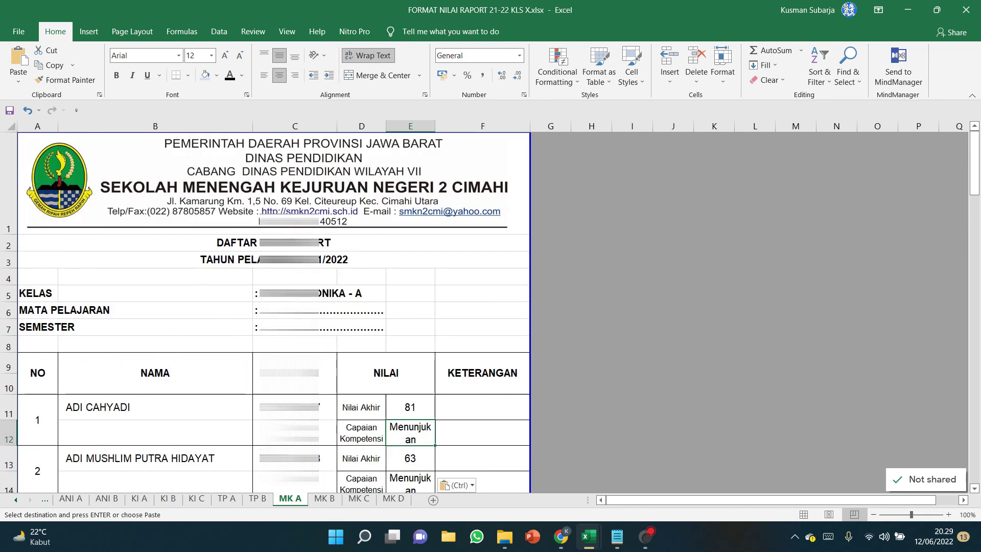
{"action": "scroll", "coordinate": [265, 306], "scroll_direction": "down", "scroll_amount": 1}
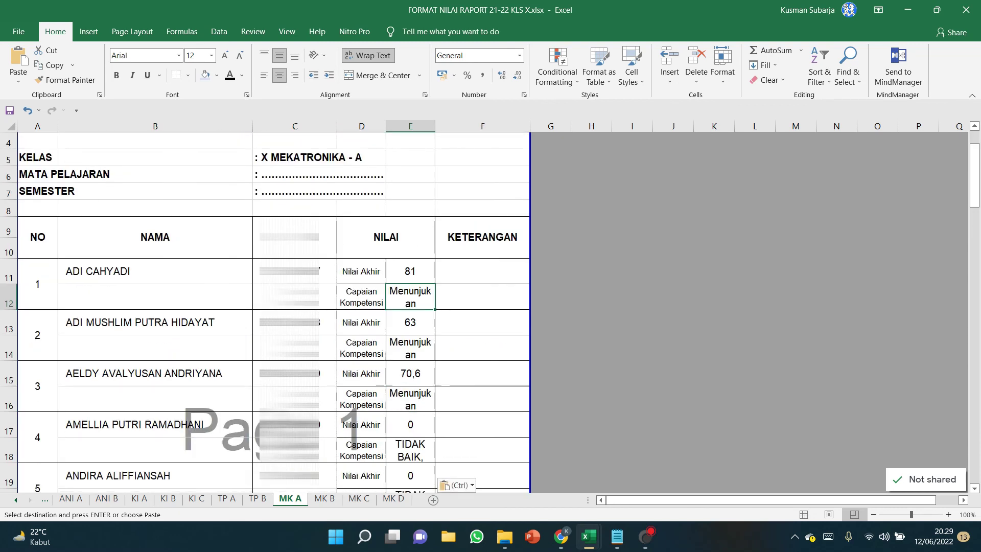
{"action": "double_click", "coordinate": [410, 297]}
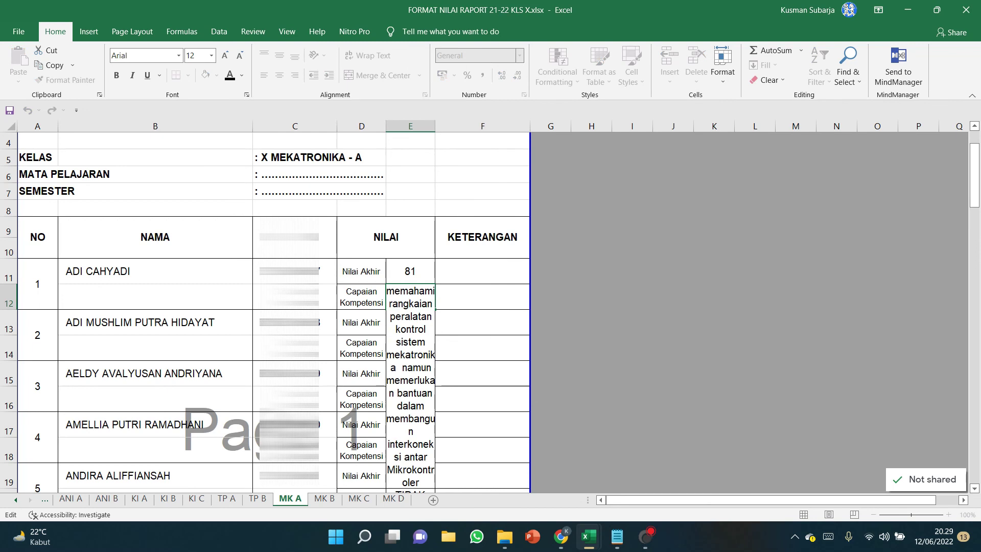
{"action": "left_click", "coordinate": [482, 347]}
{"action": "left_click", "coordinate": [410, 375]}
{"action": "double_click", "coordinate": [410, 350]}
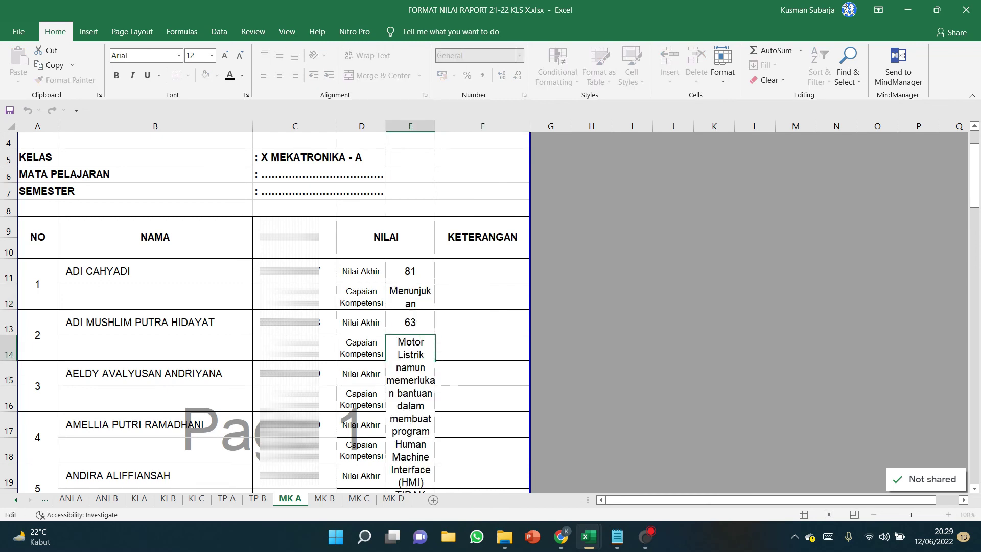
{"action": "left_click", "coordinate": [482, 399]}
Check the pasted Nilai Akhir and Capaian Kompetensi entries of the students from number 3 onward.
{"action": "scroll", "coordinate": [483, 399], "scroll_direction": "down", "scroll_amount": 1}
{"action": "scroll", "coordinate": [483, 399], "scroll_direction": "down", "scroll_amount": 1}
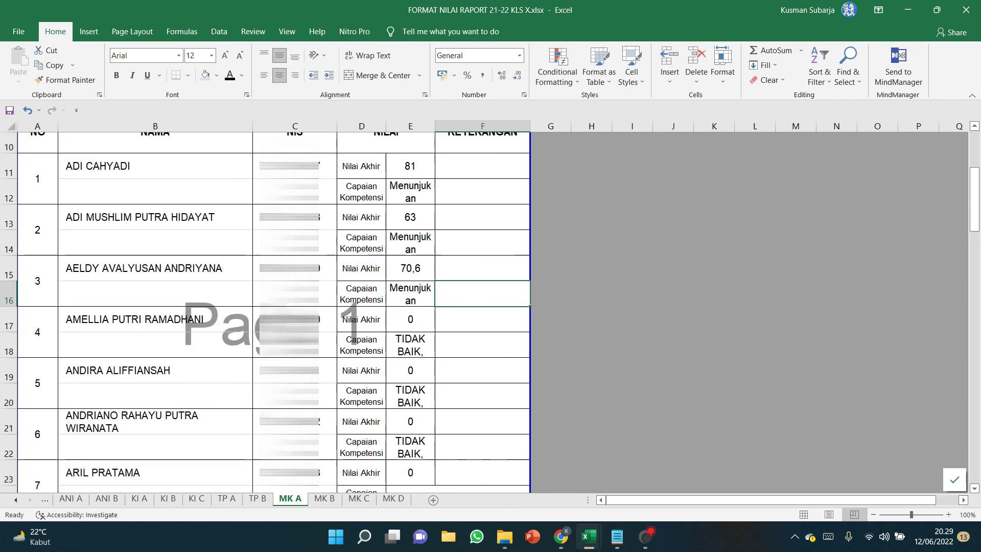
{"action": "left_click", "coordinate": [410, 345]}
{"action": "left_click", "coordinate": [410, 396]}
{"action": "scroll", "coordinate": [410, 396], "scroll_direction": "down", "scroll_amount": 7}
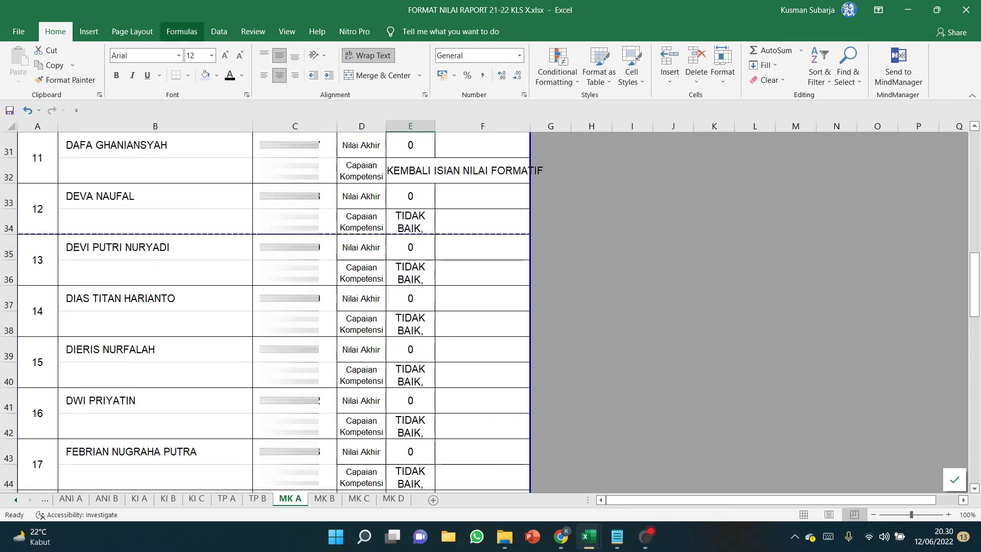
Save the filled submission workbook in the Documents folder as Nilai Raport XMKA_Dasar-dasar Teknik ELektronika.xlsx, keeping the Excel Workbook format.
{"action": "left_click", "coordinate": [19, 31]}
{"action": "left_click", "coordinate": [41, 203]}
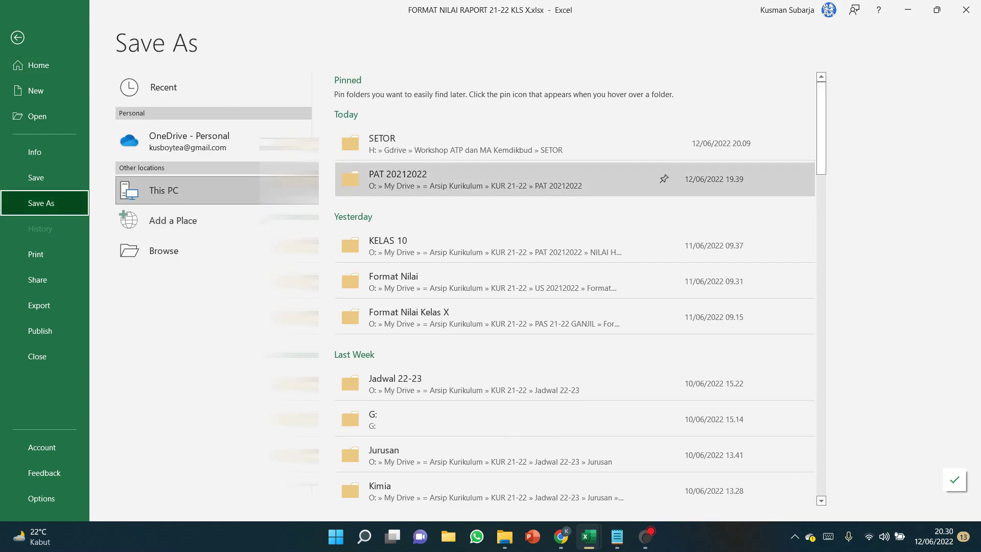
{"action": "left_click", "coordinate": [164, 250]}
{"action": "scroll", "coordinate": [239, 107], "scroll_direction": "up", "scroll_amount": 3}
{"action": "left_click", "coordinate": [234, 168]}
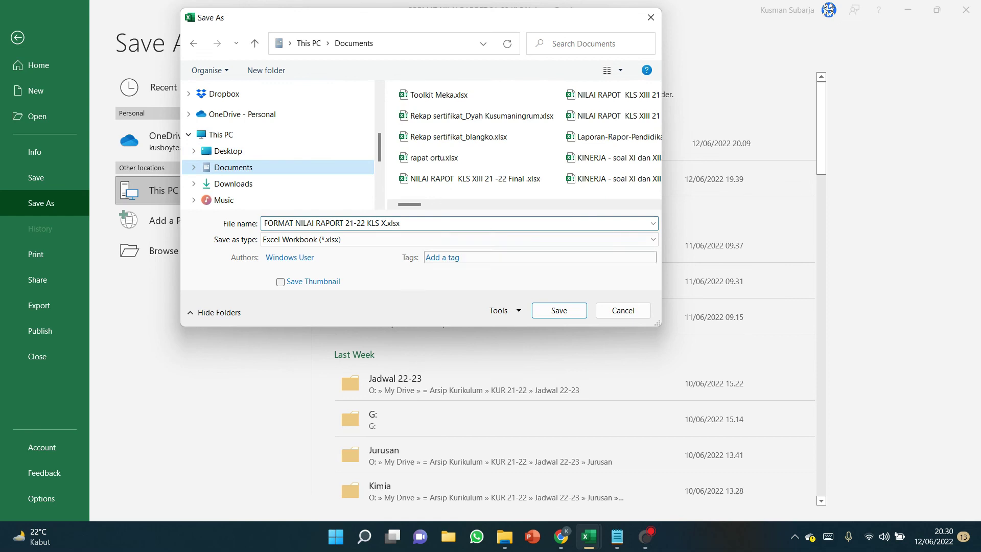
{"action": "left_click", "coordinate": [335, 224]}
{"action": "type", "text": "Ni"}
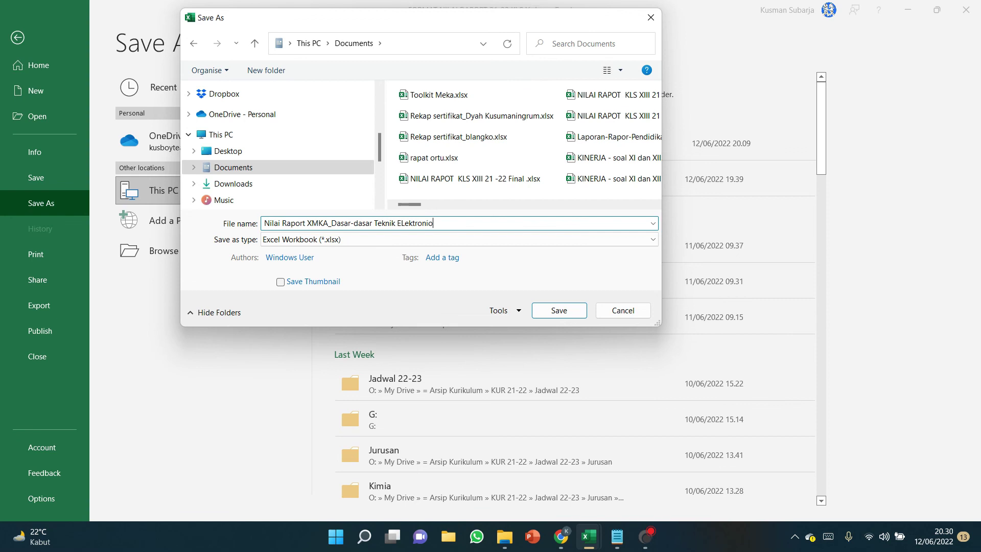
{"action": "type", "text": "ka"}
{"action": "key", "text": "Return"}
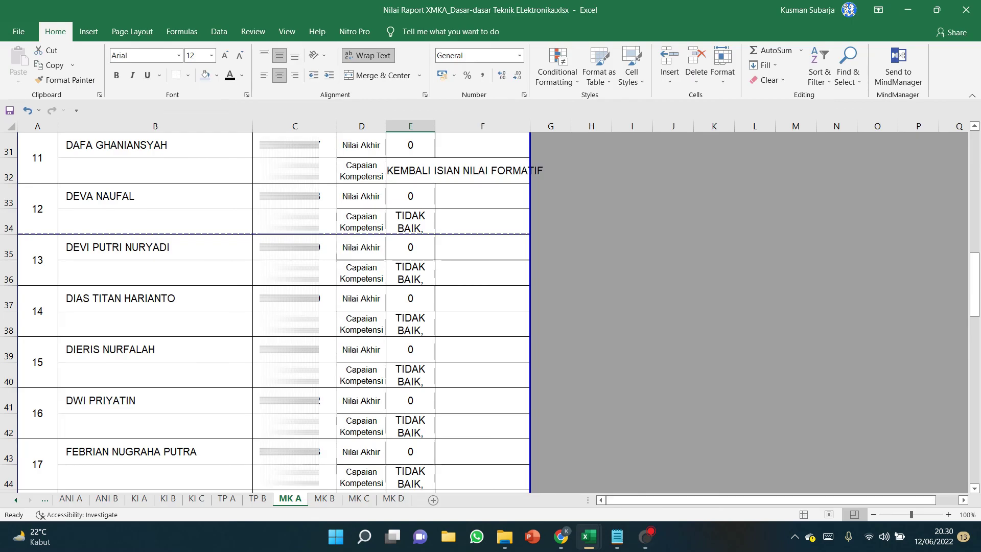
Switch back to Format Nilai Rapor X PAT.xlsx and return from the grade list to its home sheet.
{"action": "left_click", "coordinate": [589, 536]}
{"action": "left_click", "coordinate": [381, 475]}
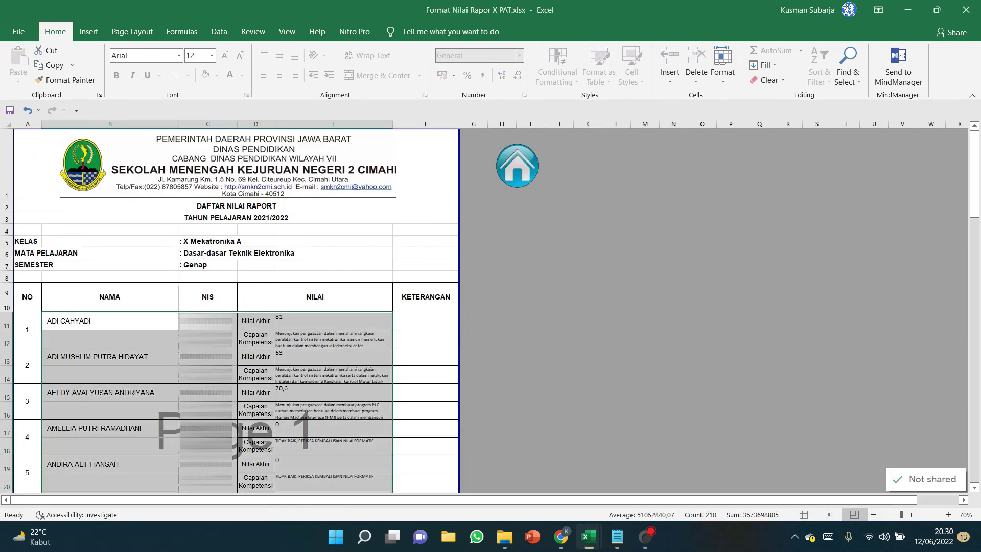
{"action": "left_click", "coordinate": [517, 165]}
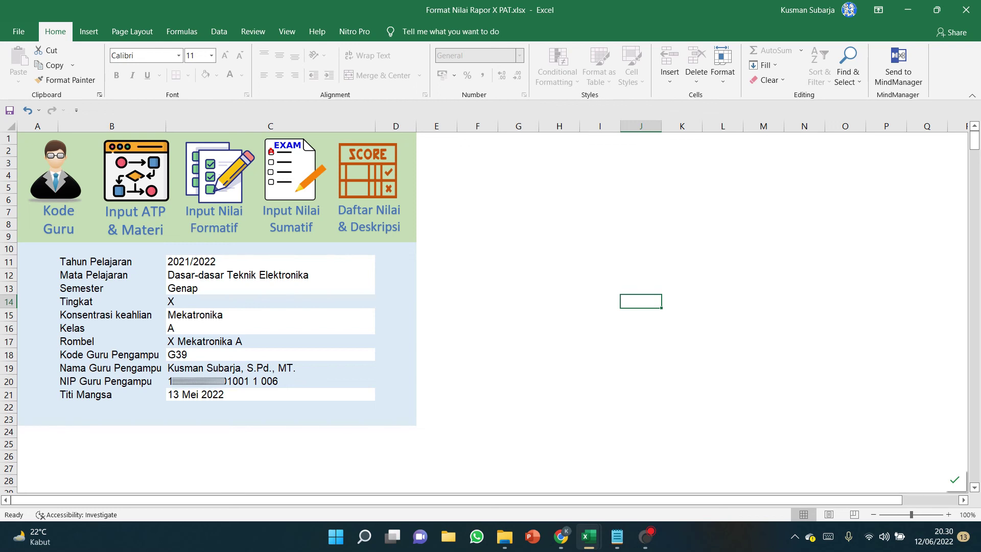
{"action": "left_click", "coordinate": [646, 537]}
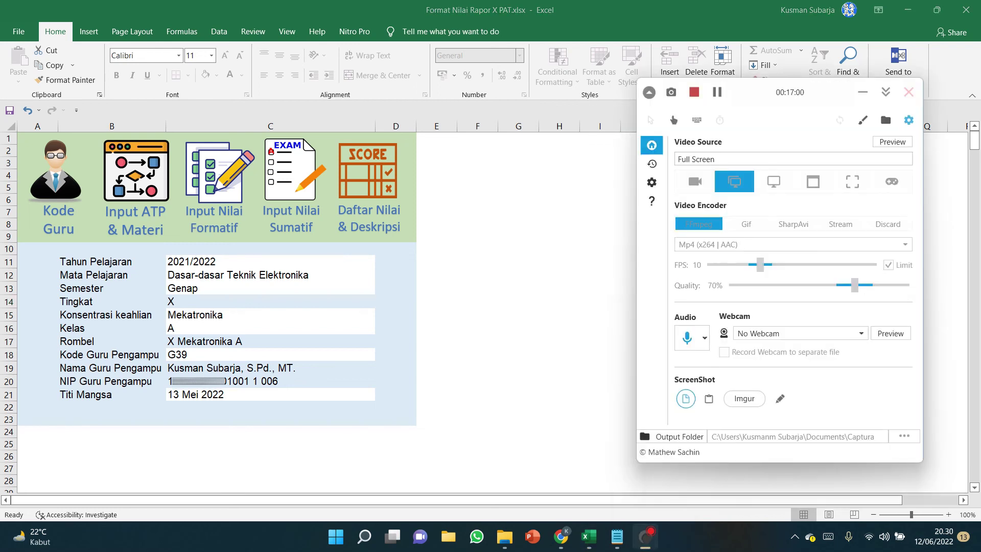